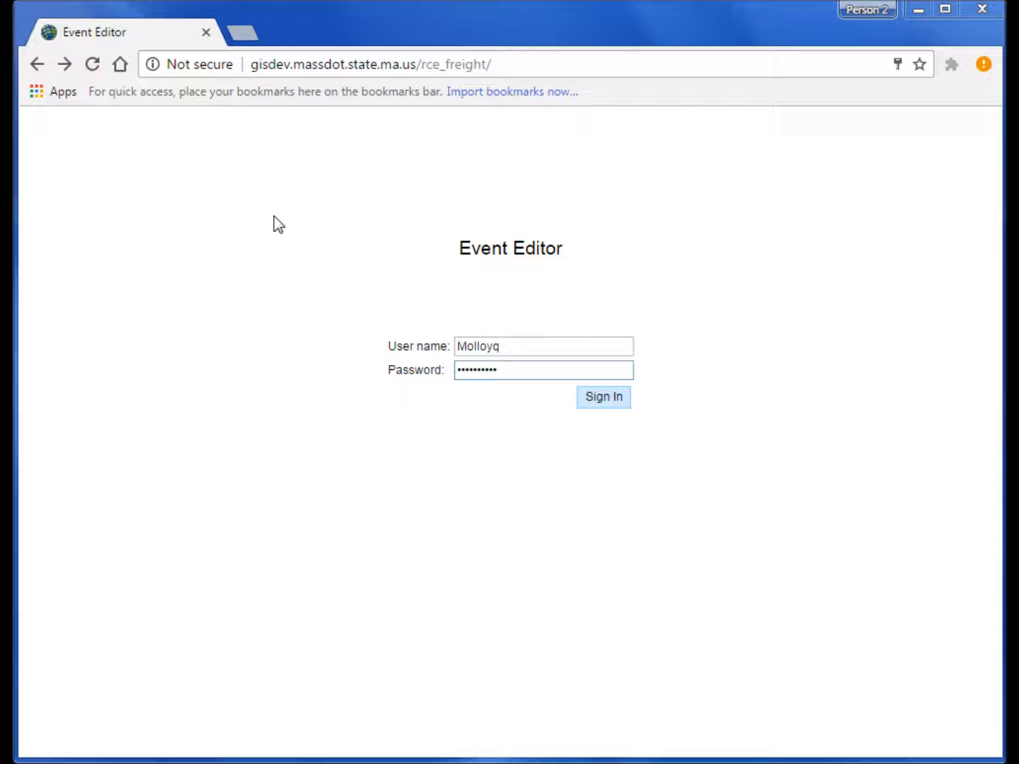
Step: Sign in to the Event Editor with the prefilled credentials
left_click(602, 398)
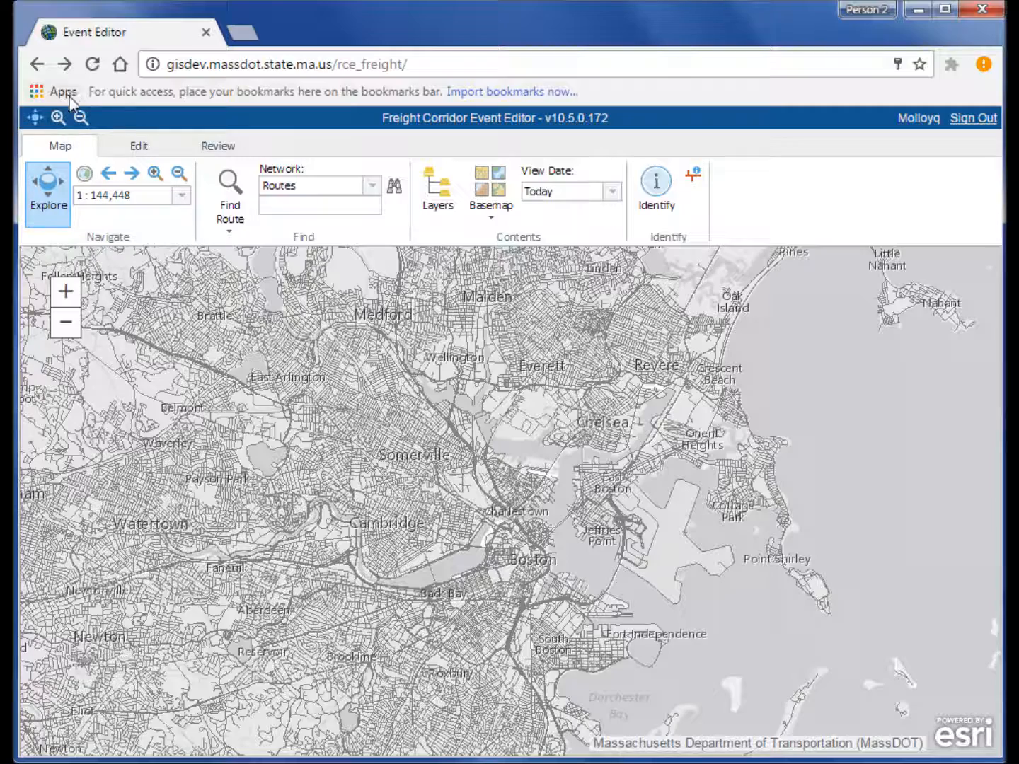
Step: Examine the tool sets offered for mapping, editing and reviewing events
left_click(137, 146)
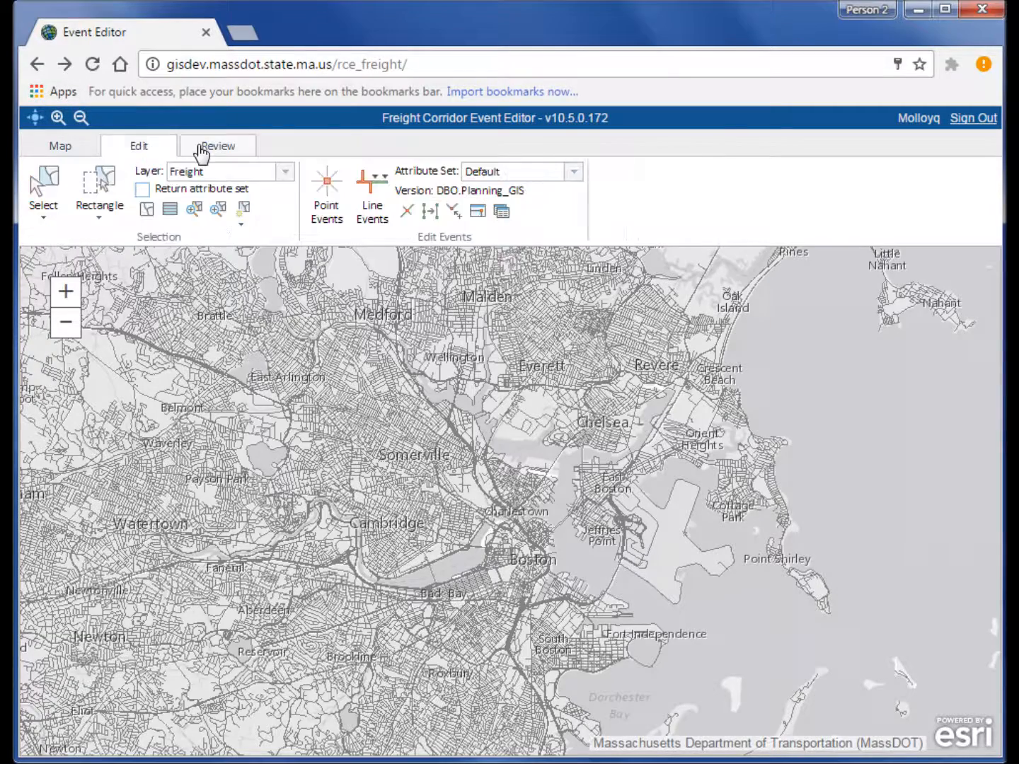
left_click(202, 148)
left_click(80, 150)
left_click(184, 148)
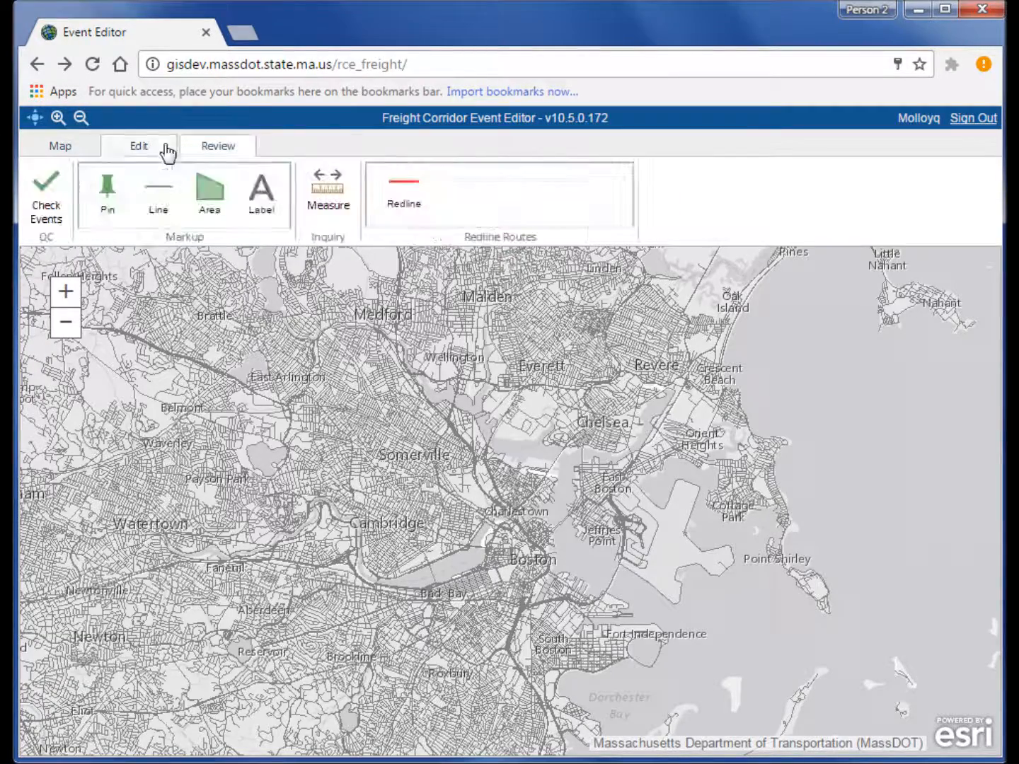
left_click(71, 149)
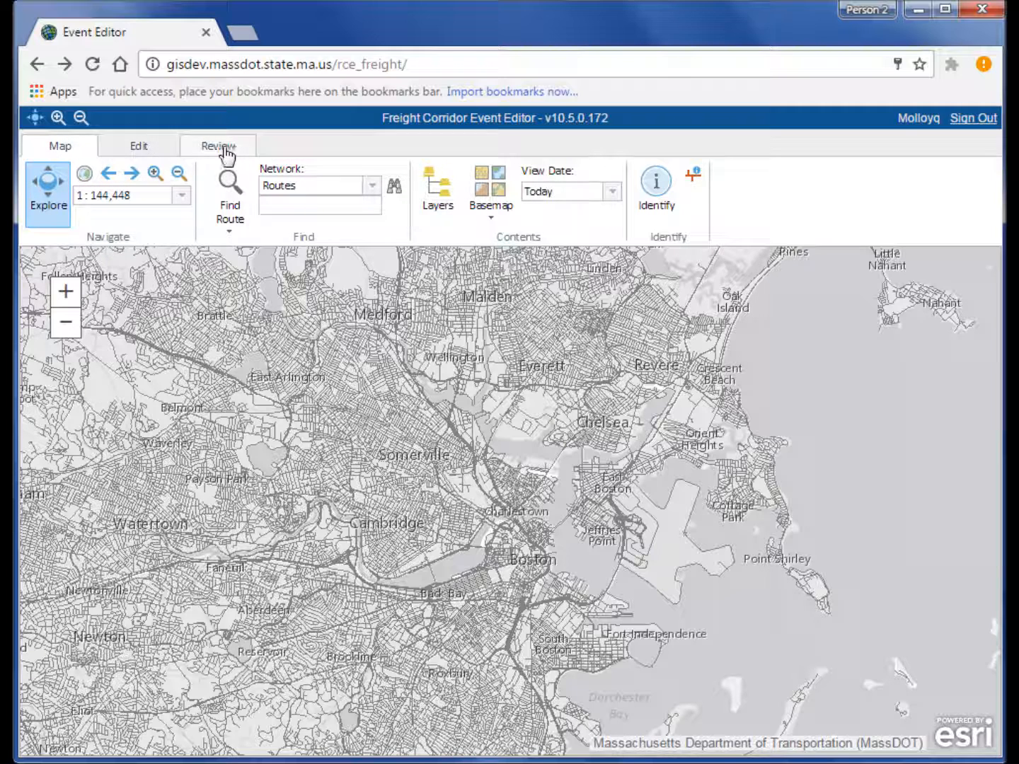
left_click(134, 146)
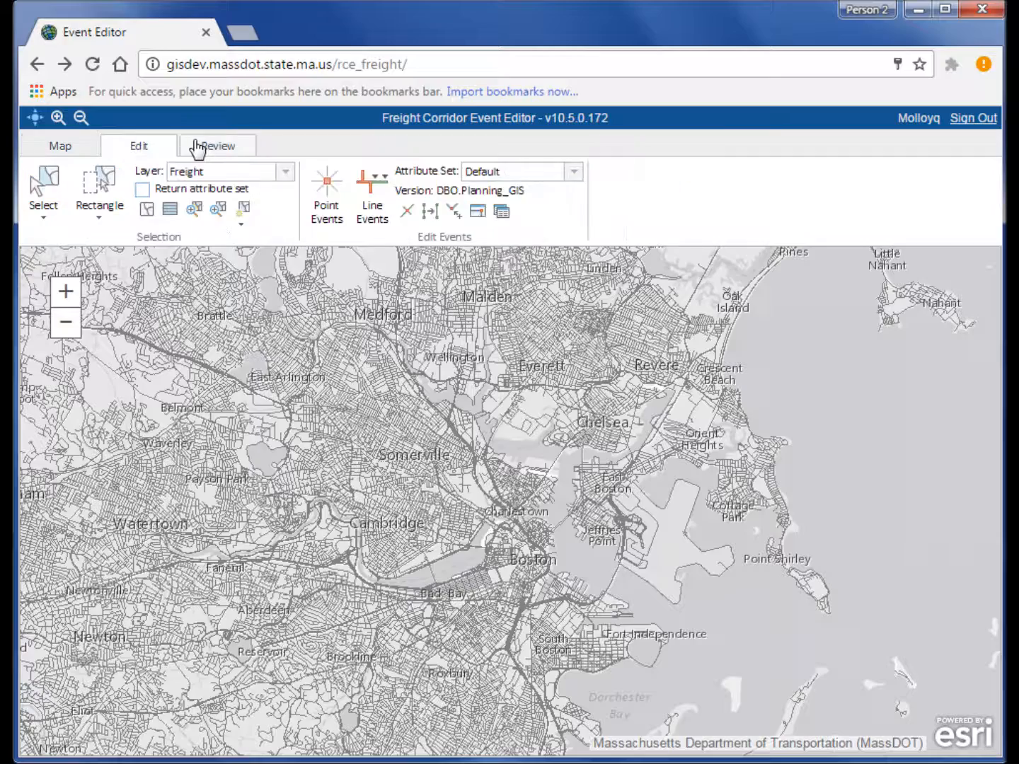
left_click(198, 148)
left_click(85, 148)
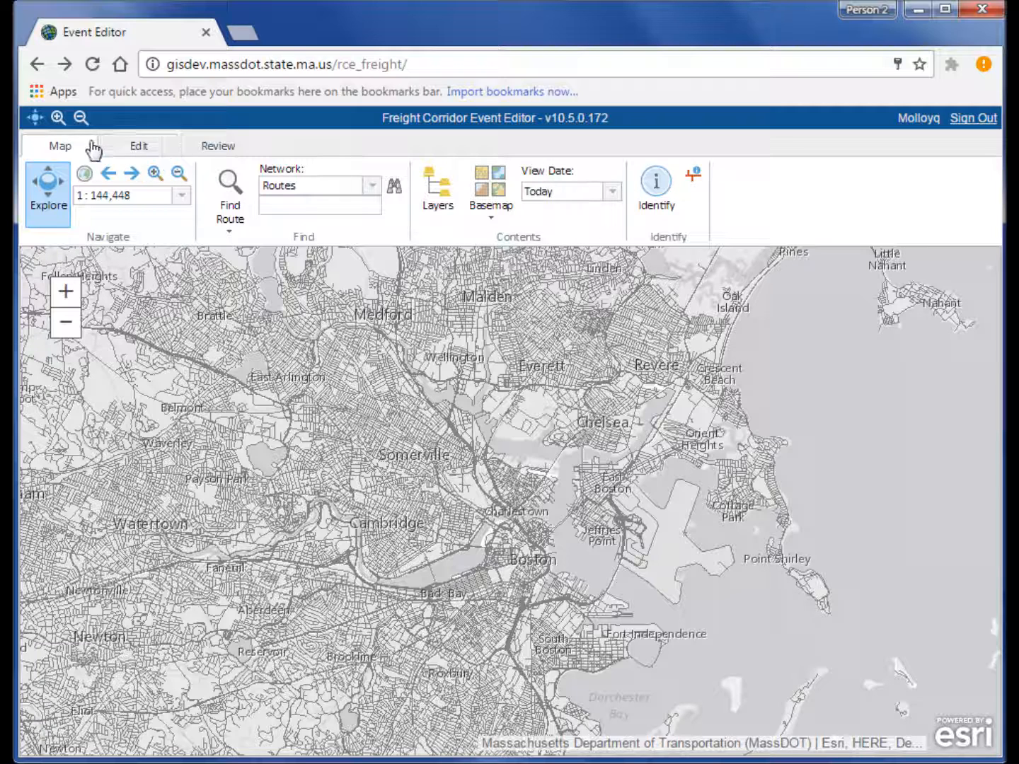
left_click(138, 147)
left_click(233, 150)
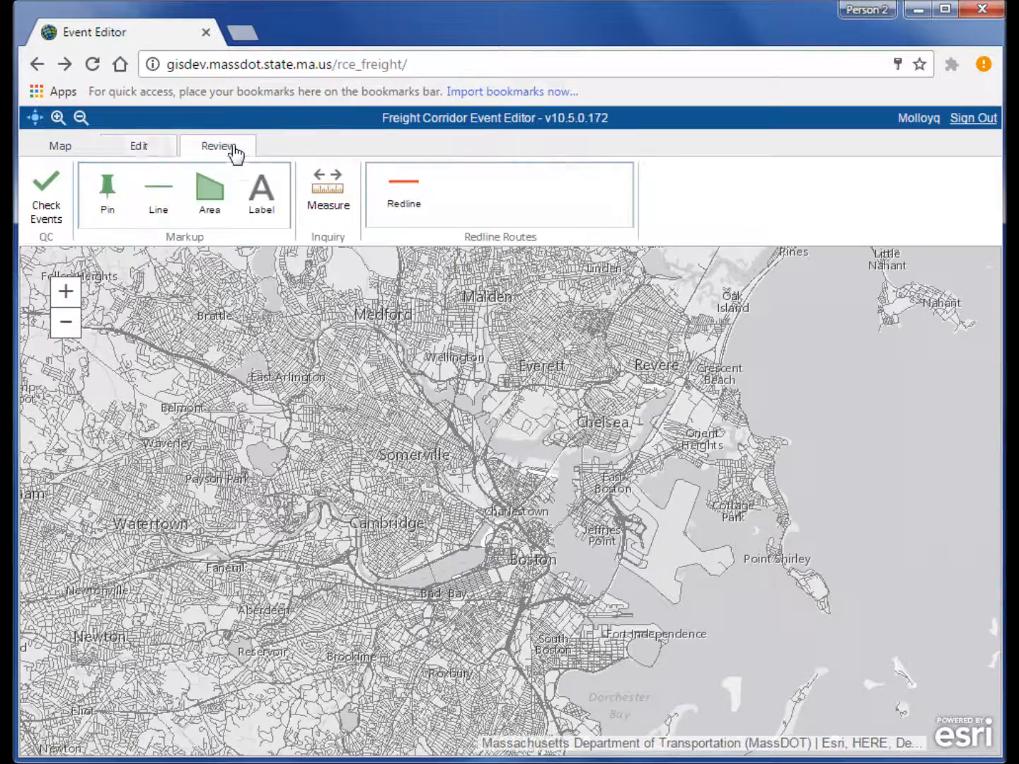
left_click(158, 151)
left_click(88, 152)
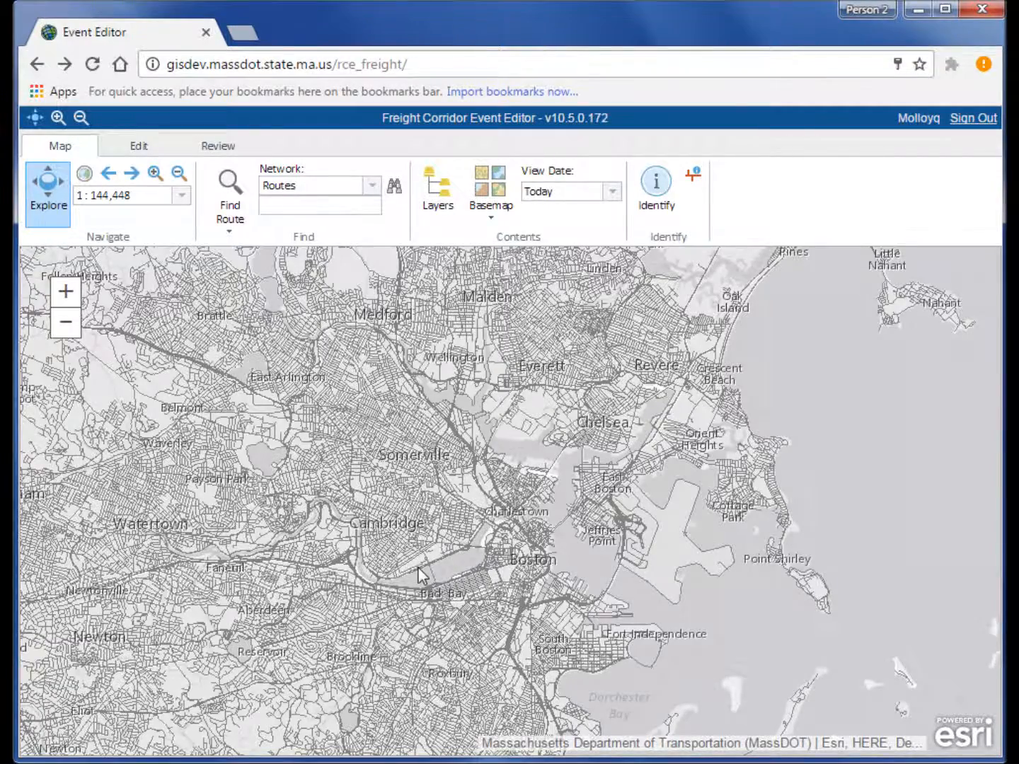
Step: Zoom the map in on downtown Boston to a scale of 1:36,112
scroll(417, 567, "up", 1)
left_click_drag(678, 589, 580, 576)
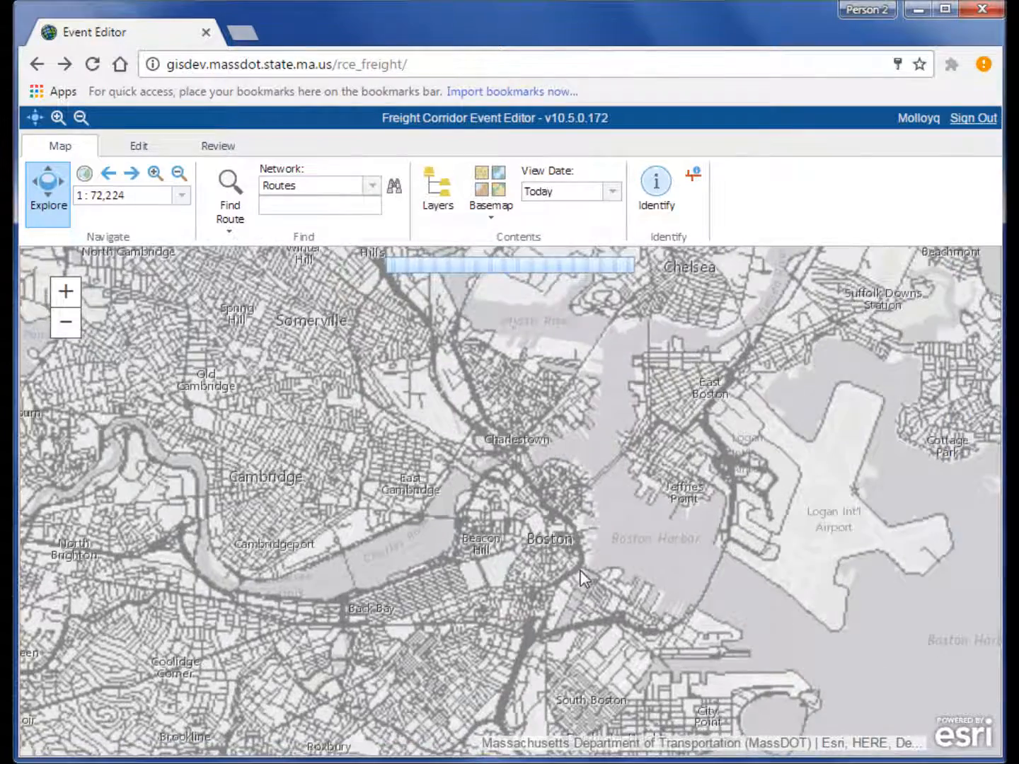
scroll(583, 569, "up", 1)
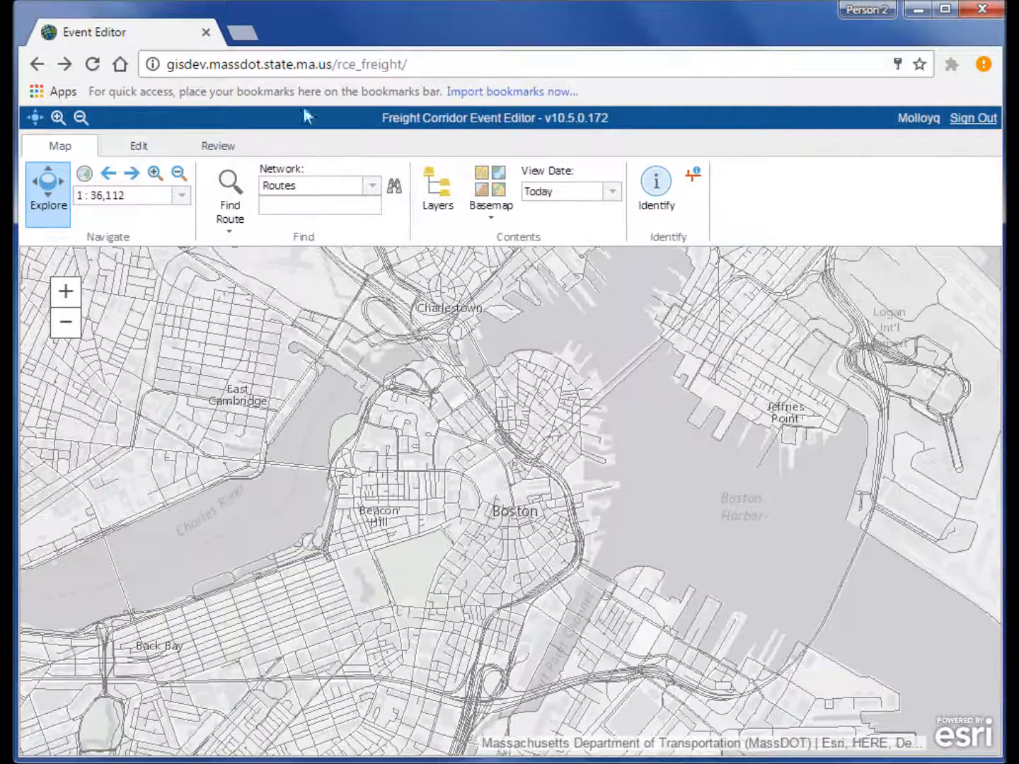
left_click_drag(361, 64, 404, 63)
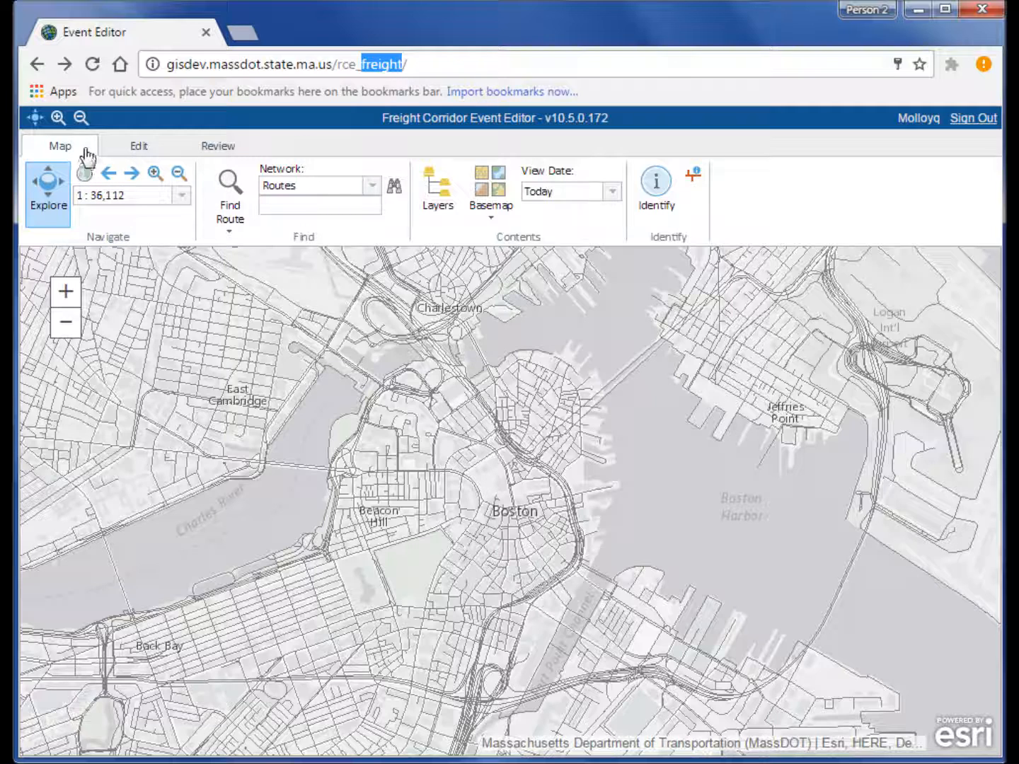
left_click(128, 148)
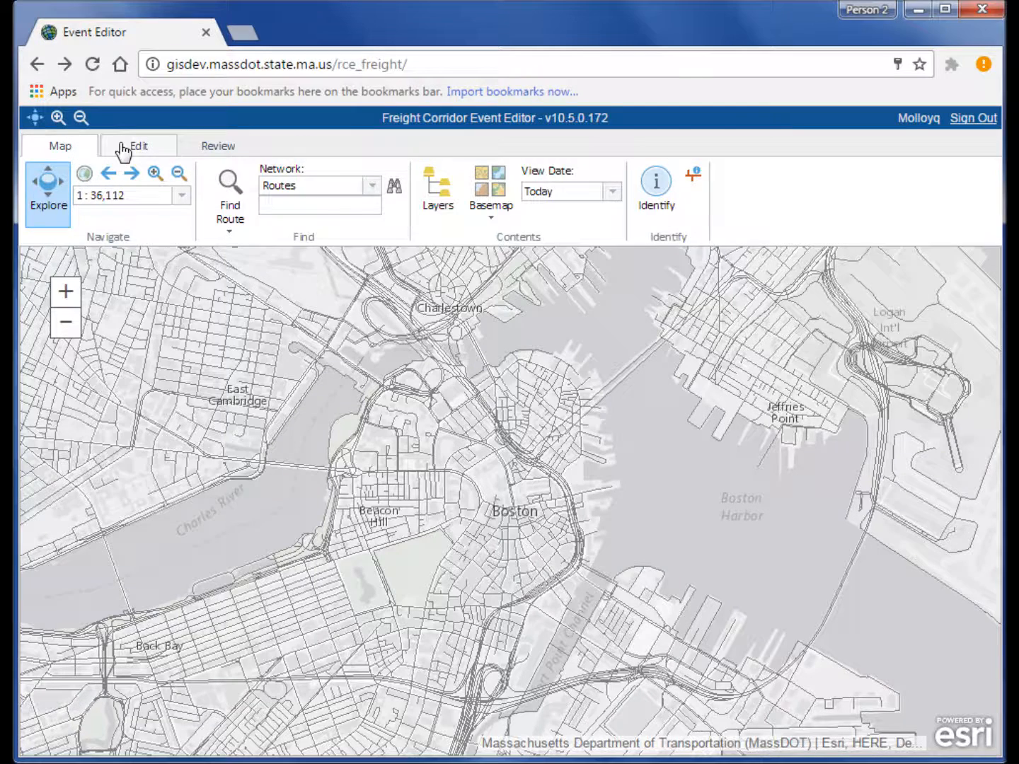
left_click(87, 150)
left_click(144, 149)
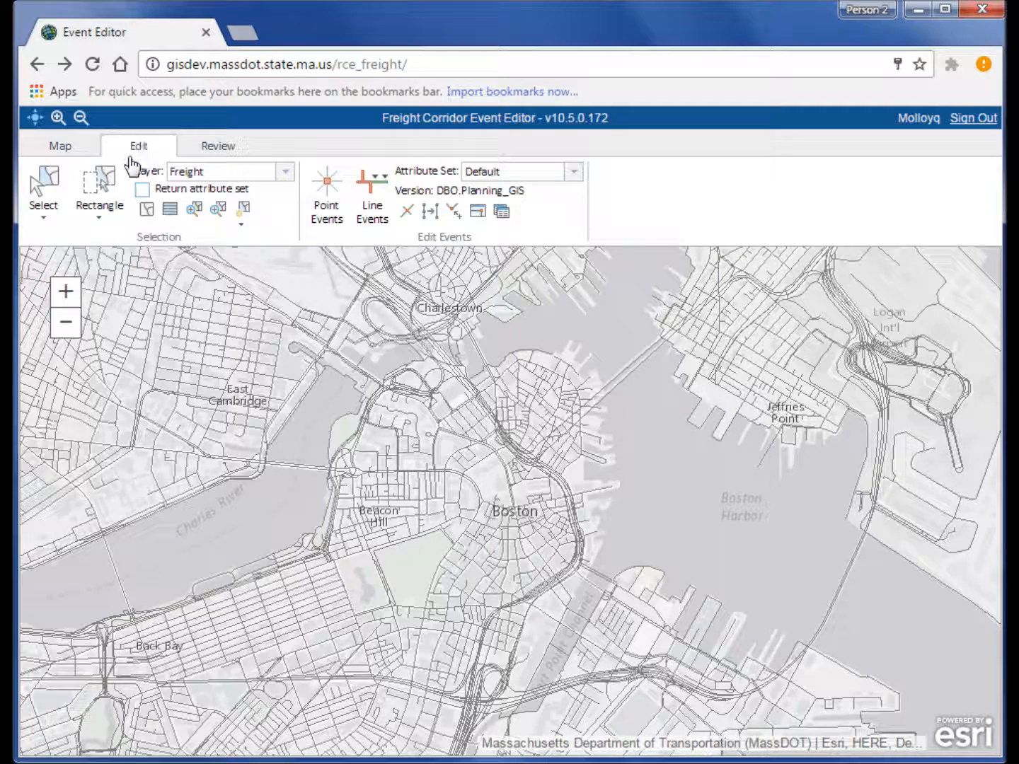
left_click(70, 147)
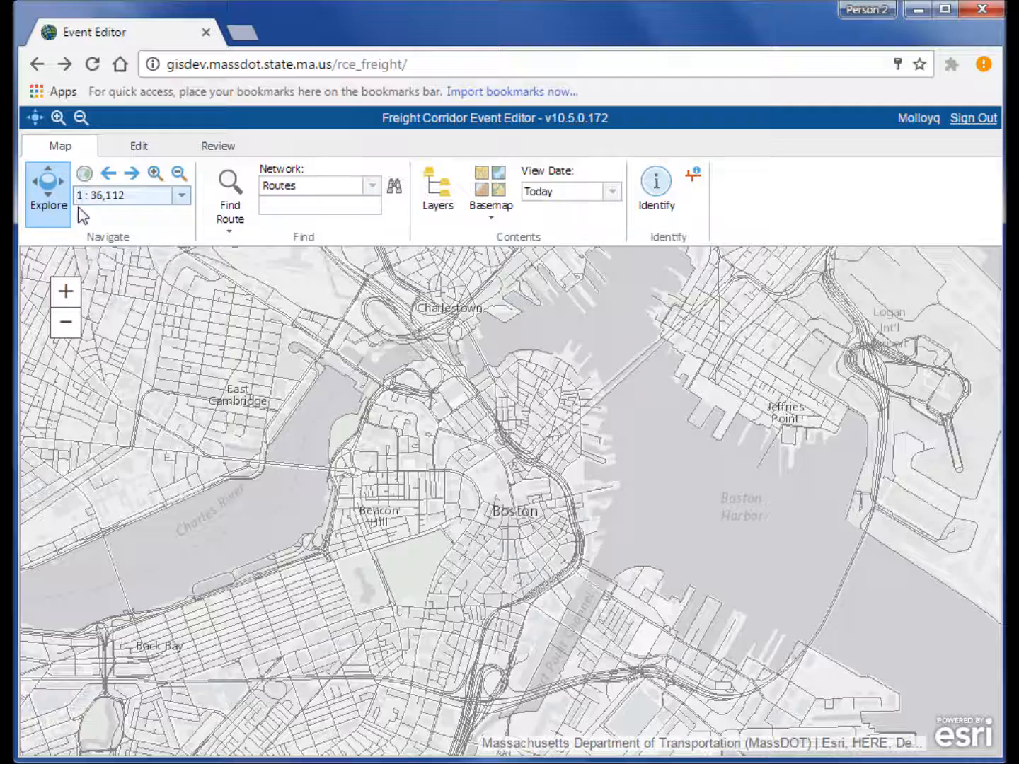
Step: Pan the map, step through the previous and next extents, and restore the full extent
left_click_drag(312, 375, 416, 431)
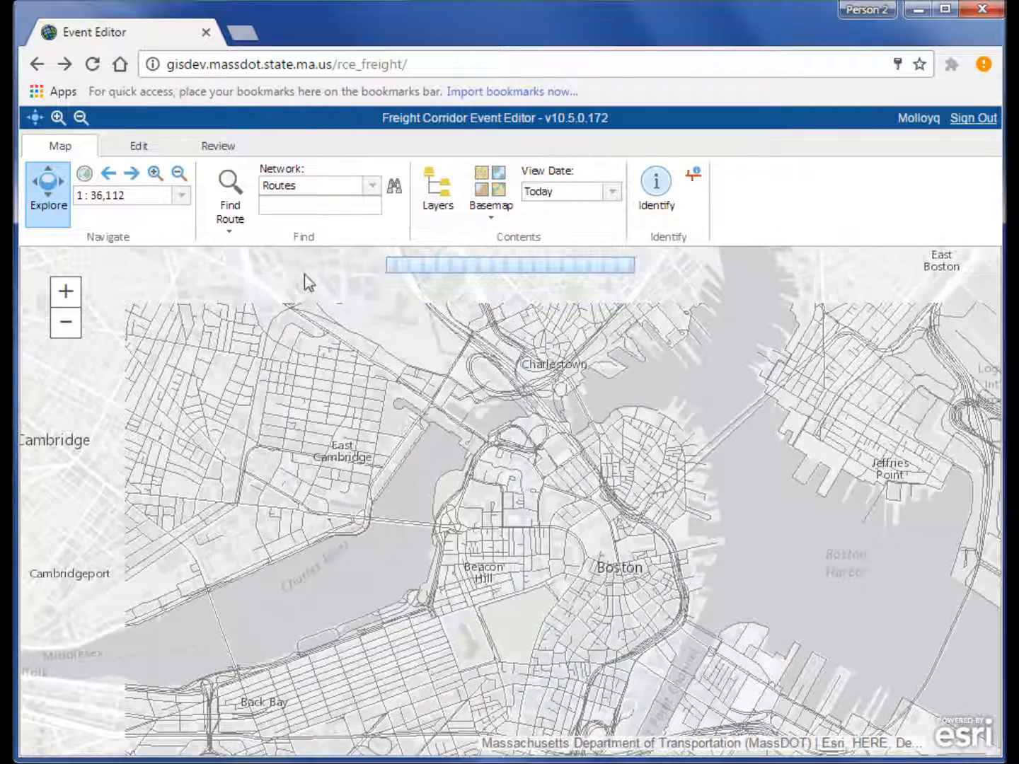
left_click(180, 196)
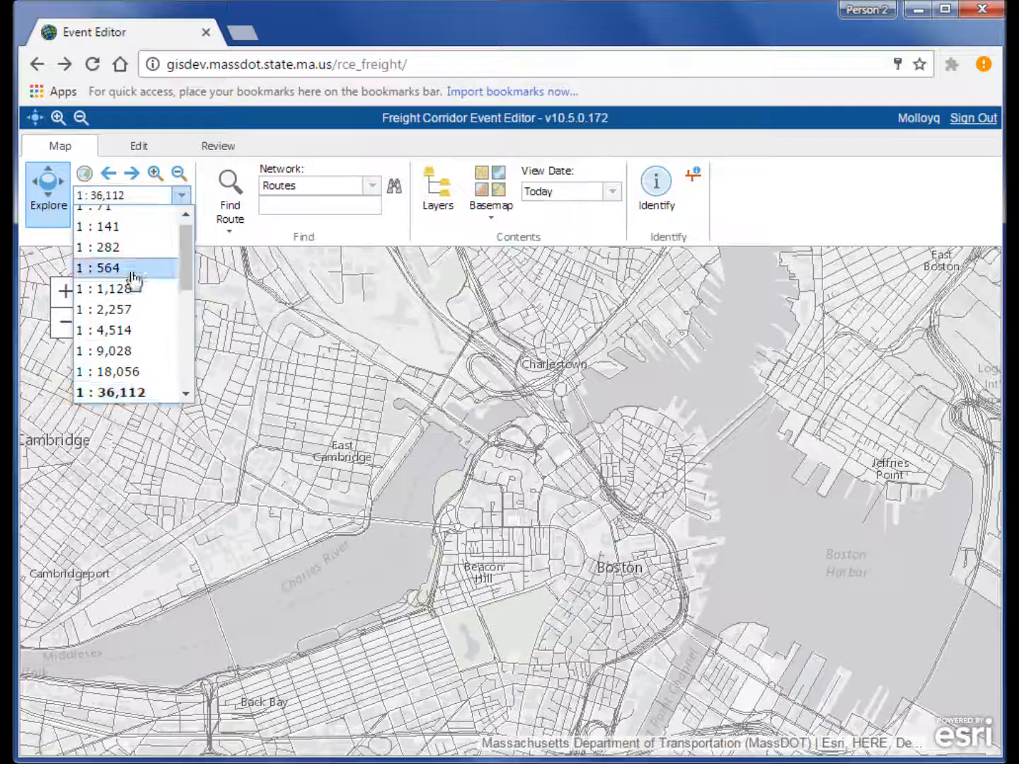
left_click(154, 173)
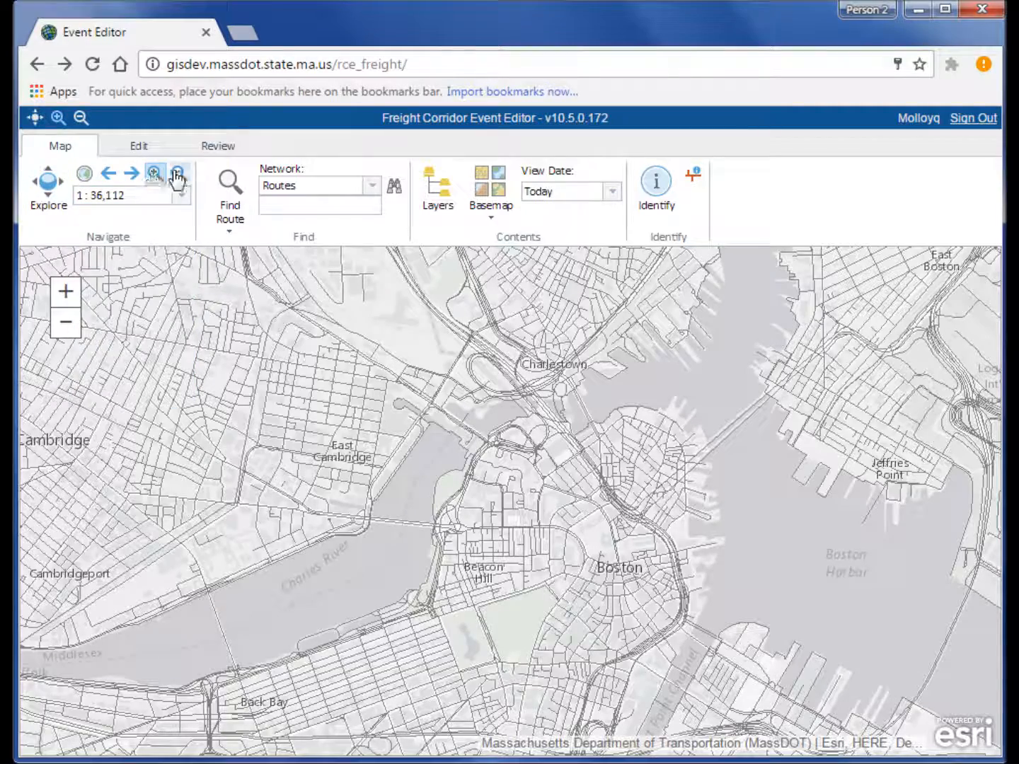
left_click(108, 175)
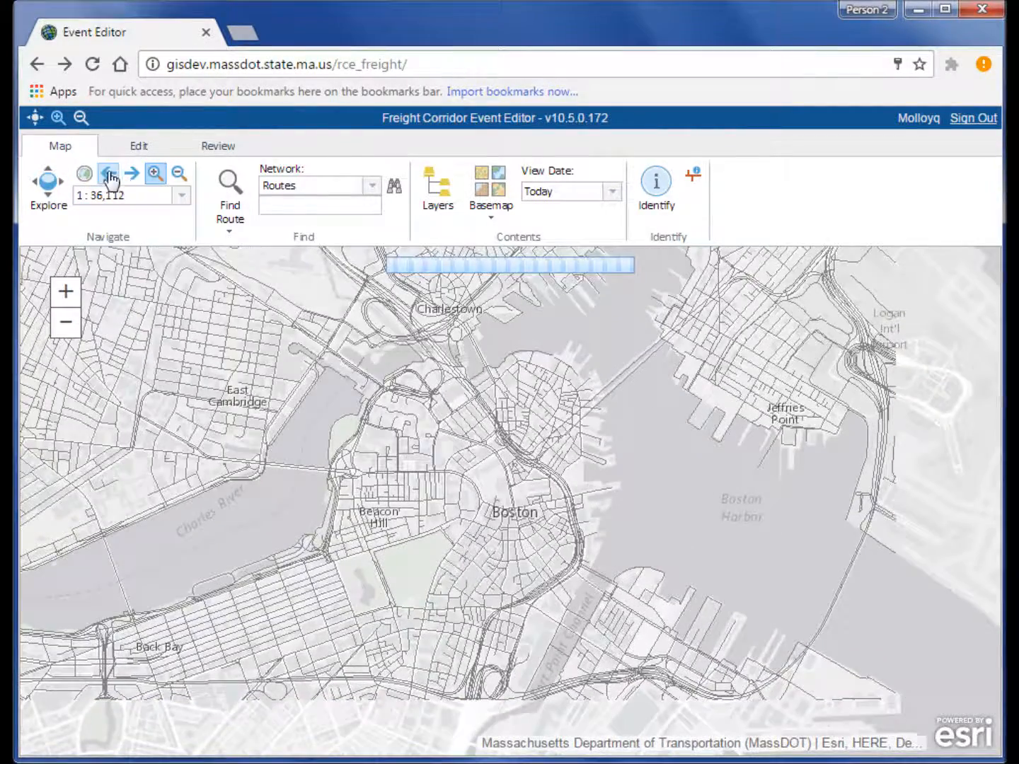
left_click(109, 175)
left_click(126, 175)
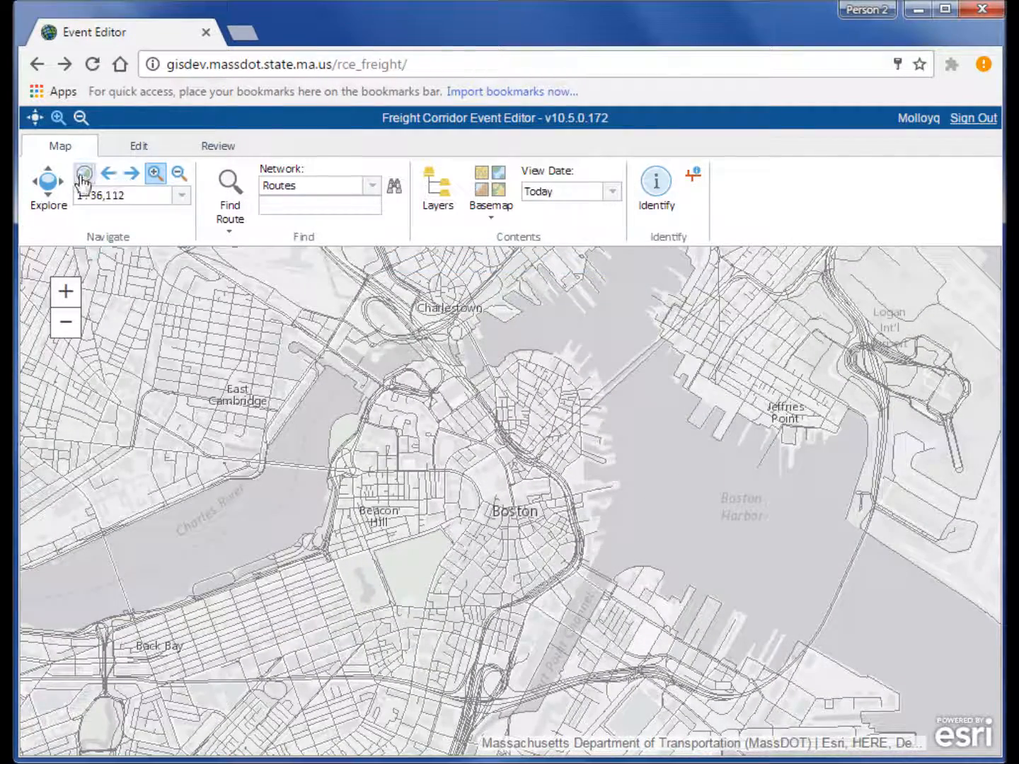
left_click(83, 178)
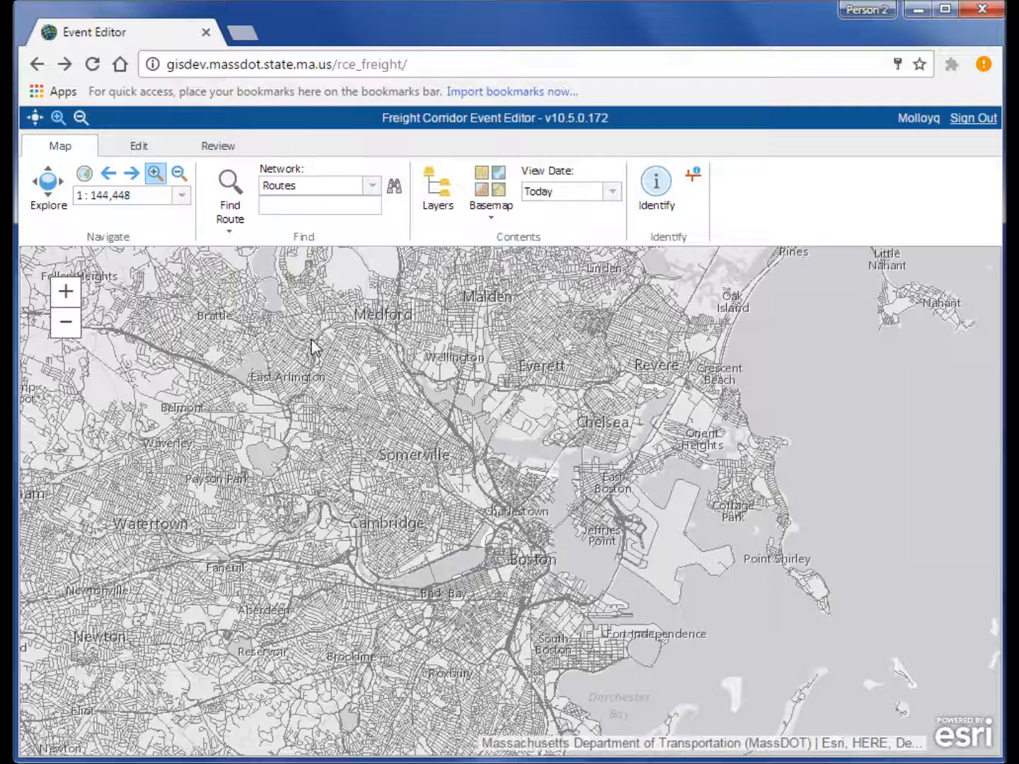
Step: Open the advanced route search, examine its find and sort fields, and close it
triple_click(301, 237)
left_click(324, 233)
left_click(393, 191)
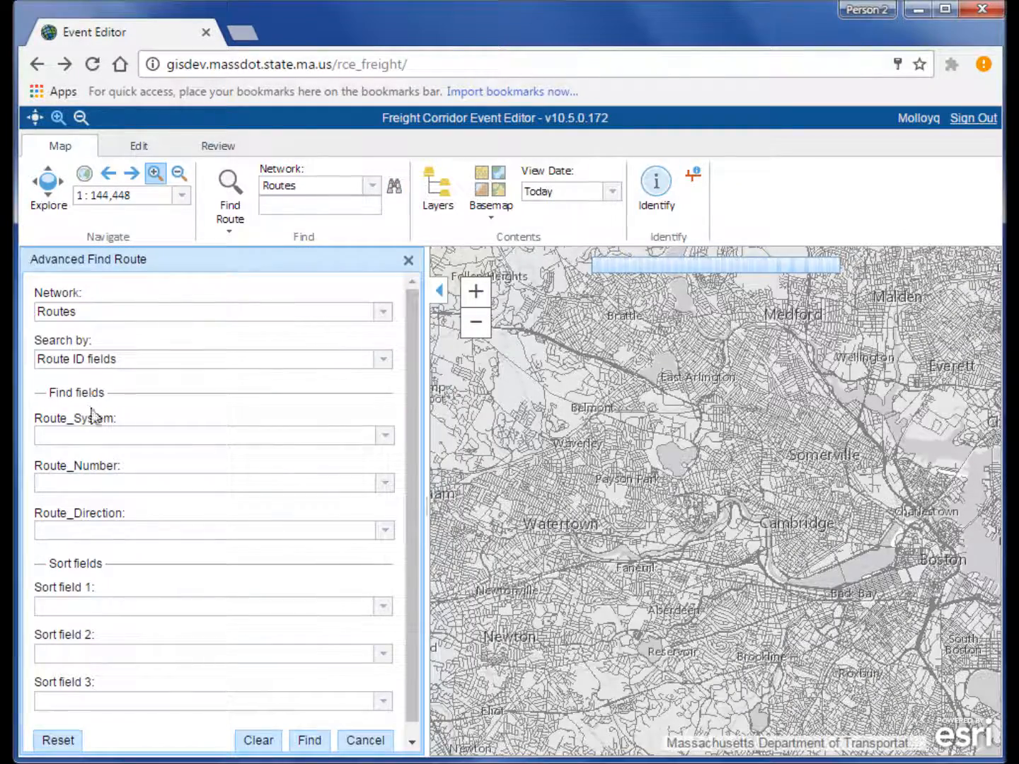
left_click(113, 434)
scroll(117, 415, "down", 1)
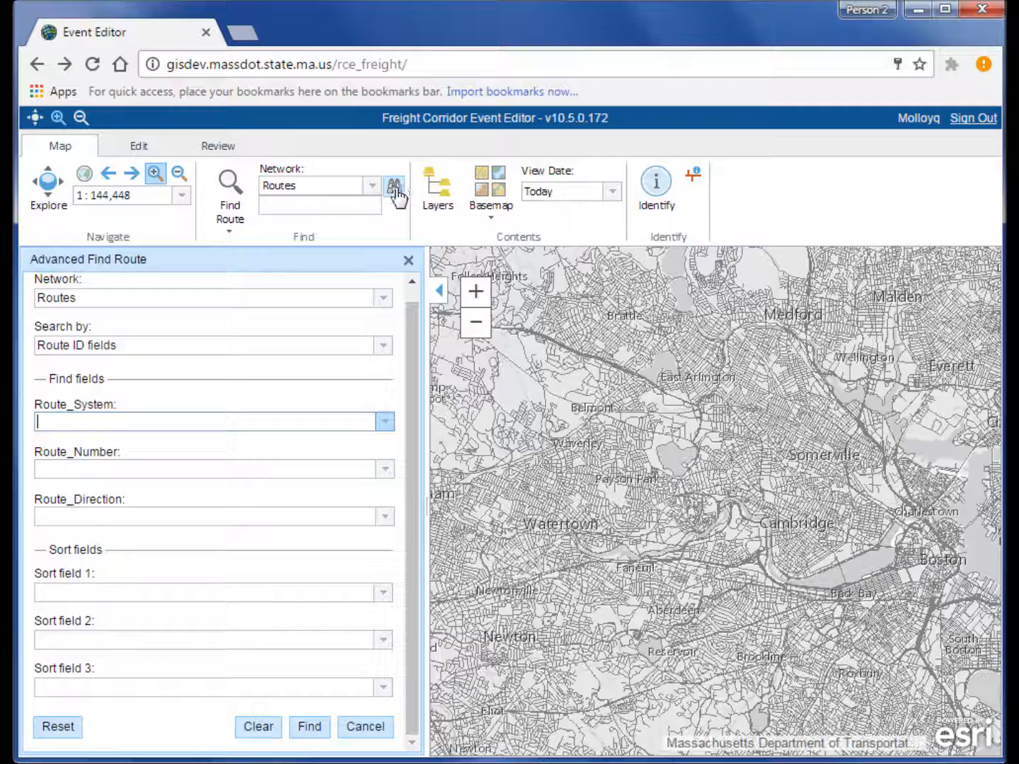
left_click(411, 264)
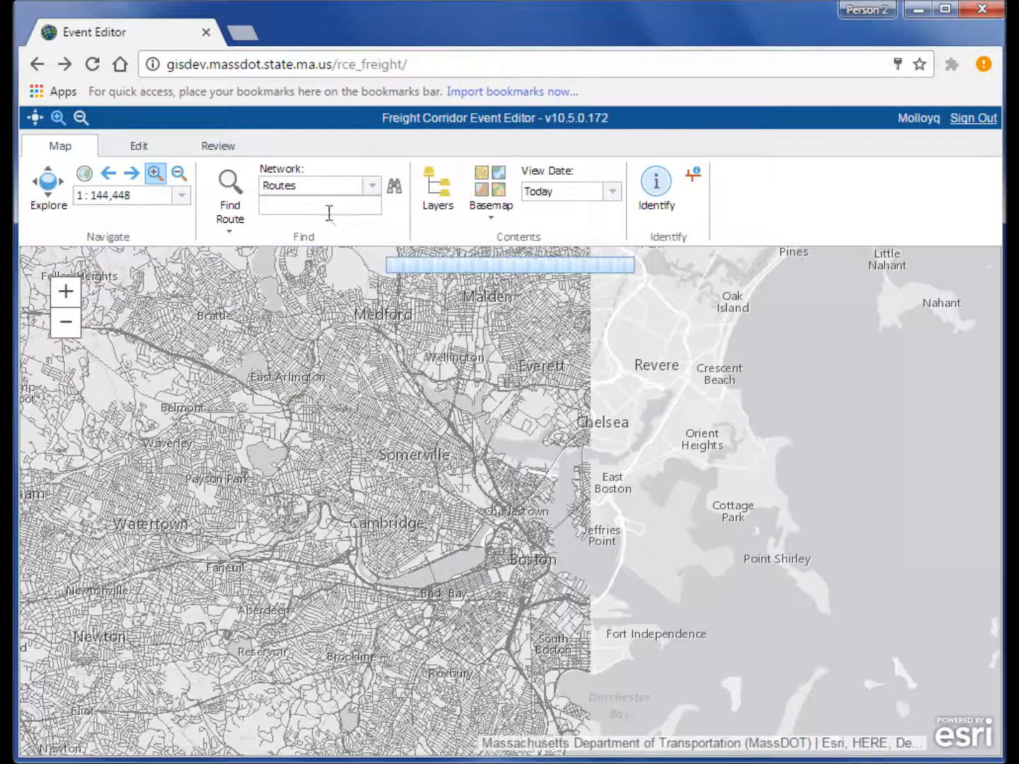
Step: Search the Routes network for "I93 NB", zoom to the matching route and close its attribute details
left_click(297, 209)
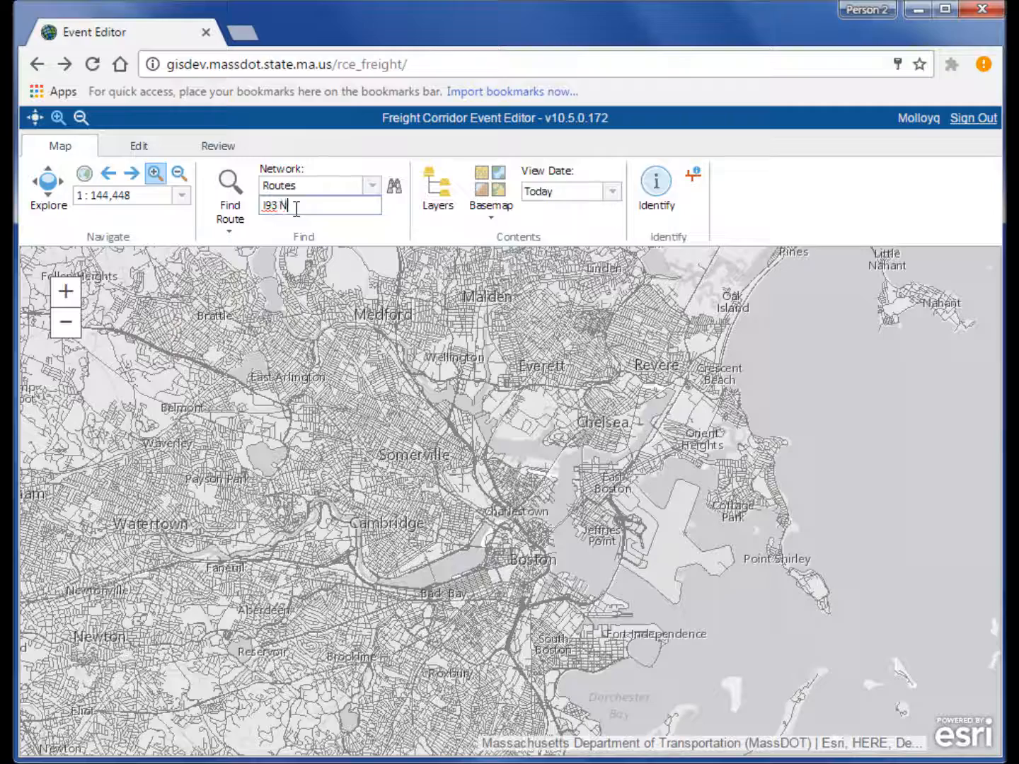
key("Return")
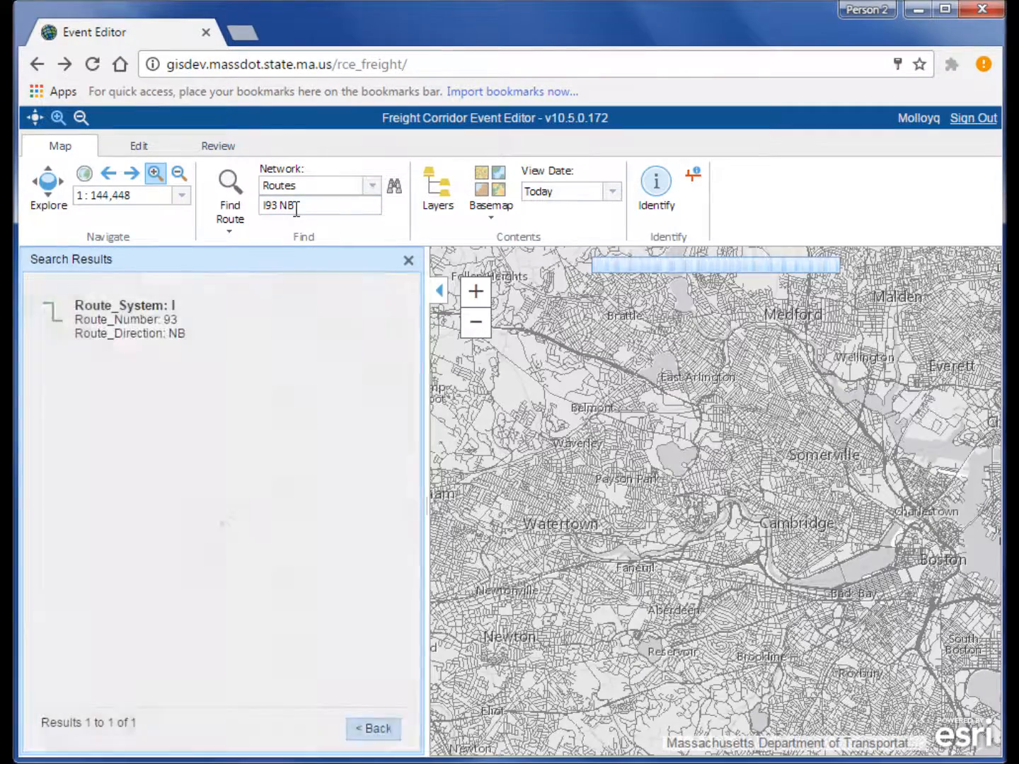
mouse_move(200, 331)
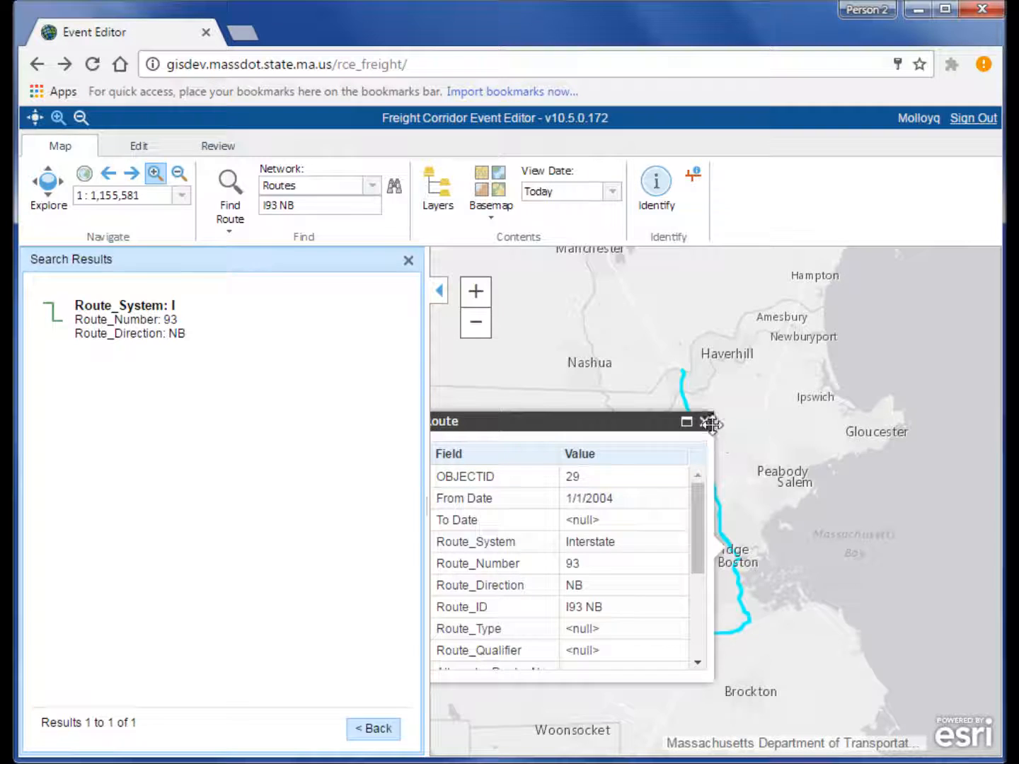
left_click(703, 422)
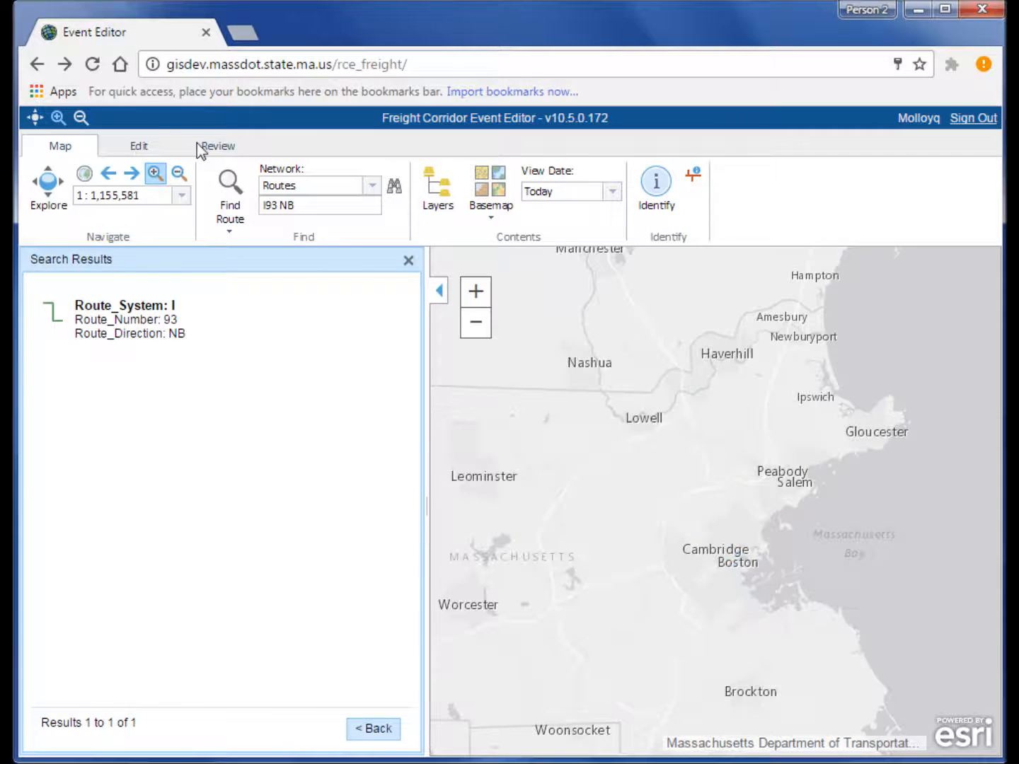
Step: Switch the search mode to Find Address and search for the street address in Boston
left_click(230, 205)
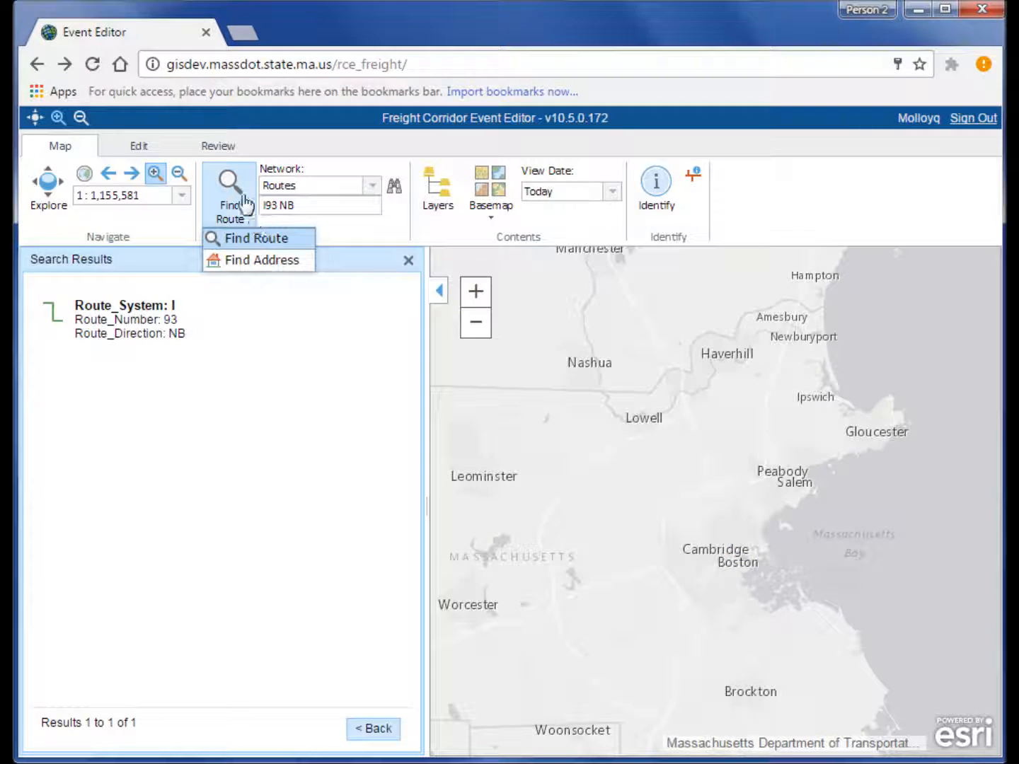
left_click(263, 261)
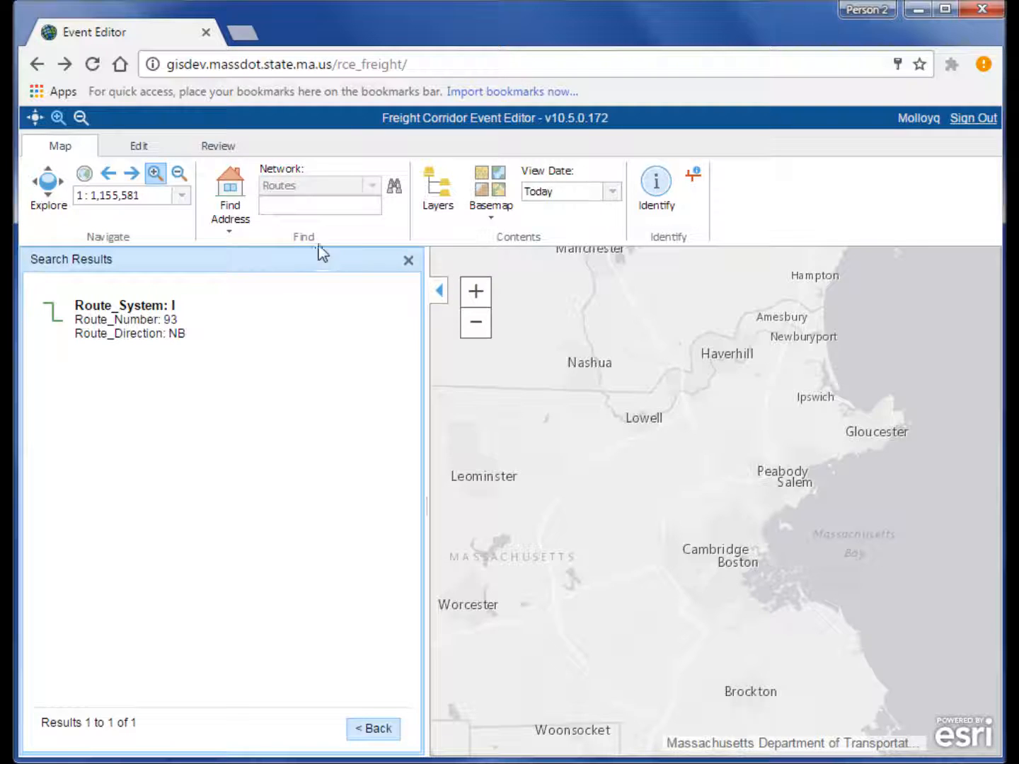
left_click(296, 202)
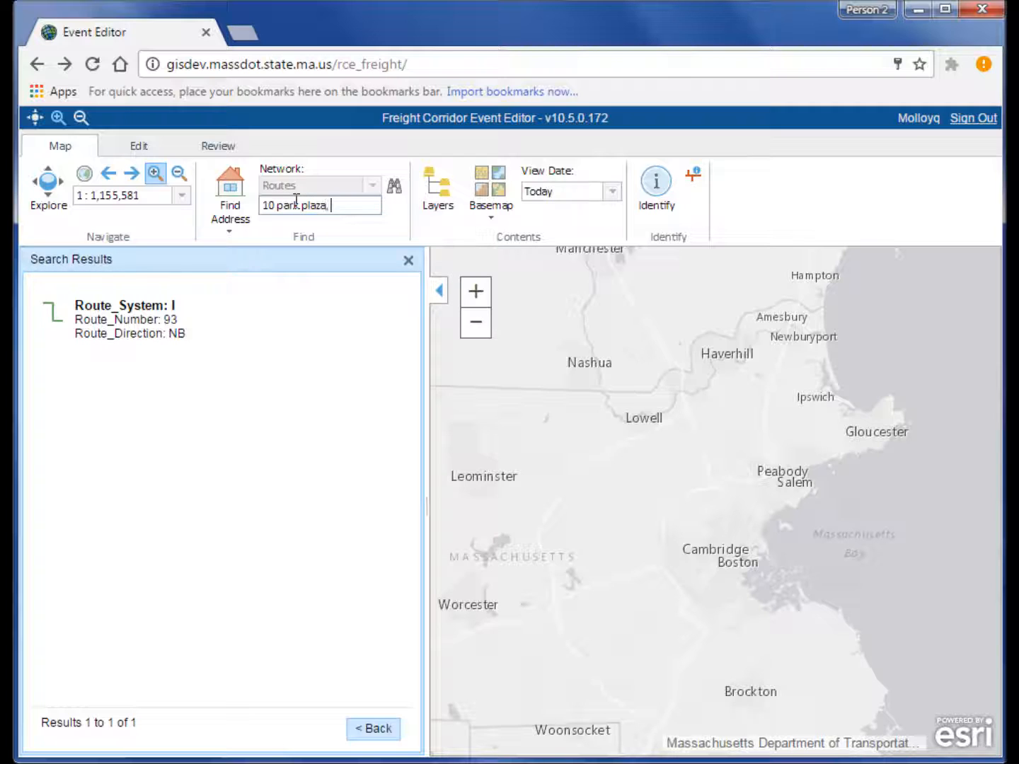
type("Boston ma")
key("Return")
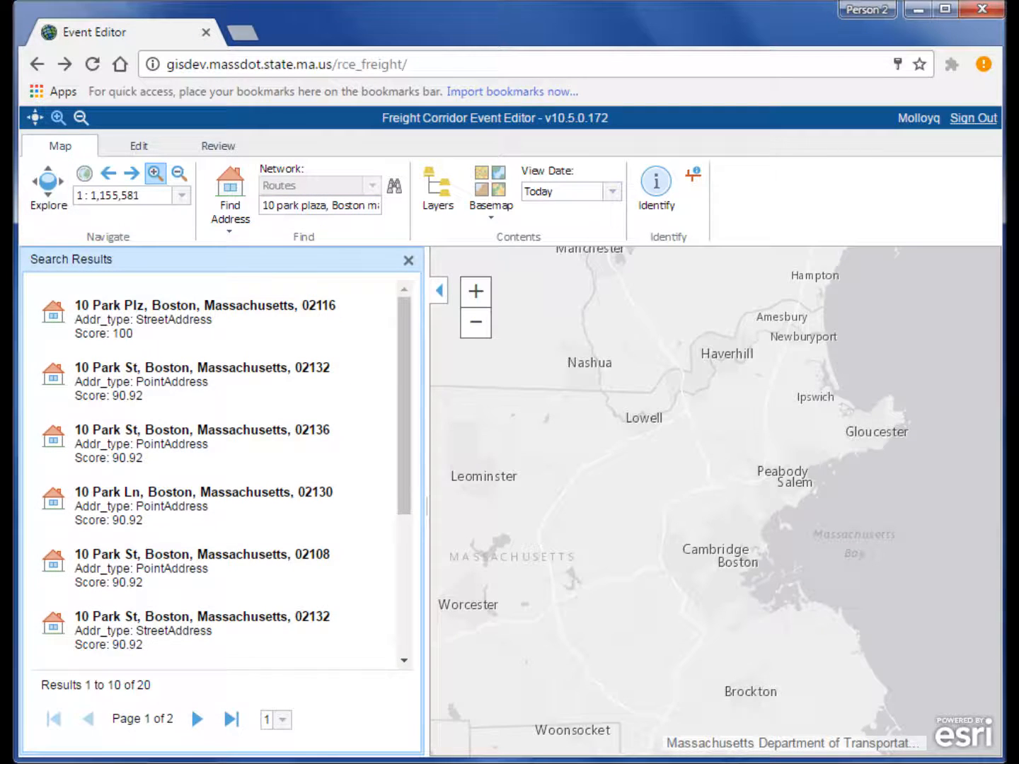
Step: Zoom to the first address match, view its surroundings and close its location details
left_click(156, 330)
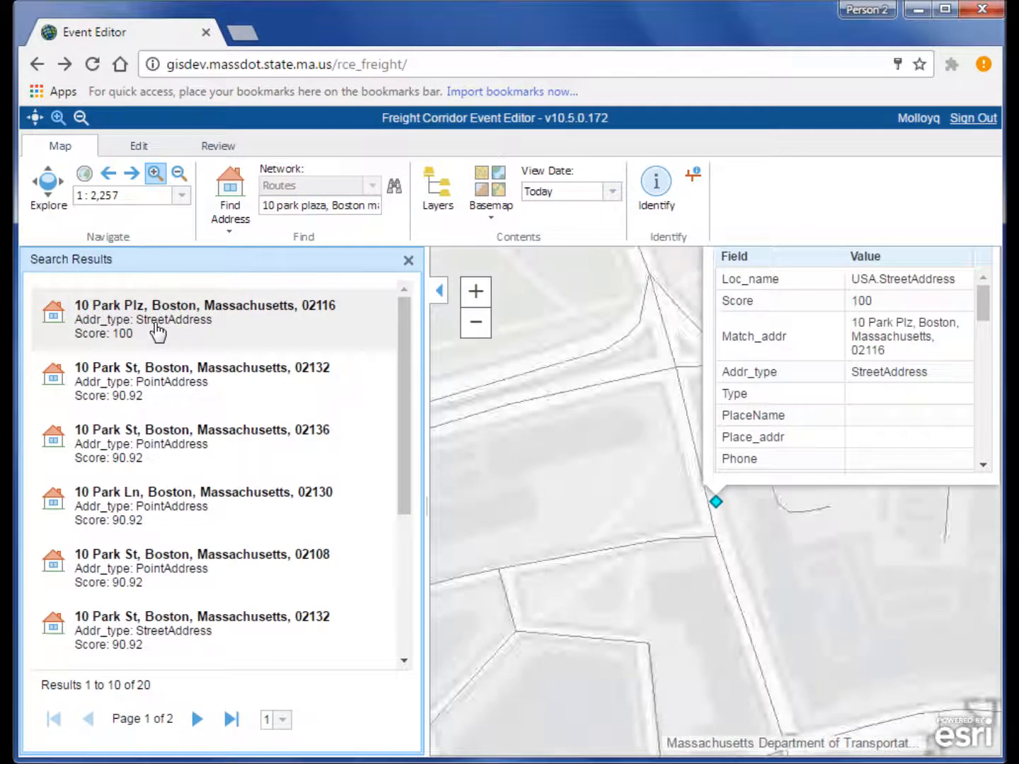
left_click_drag(845, 589, 745, 643)
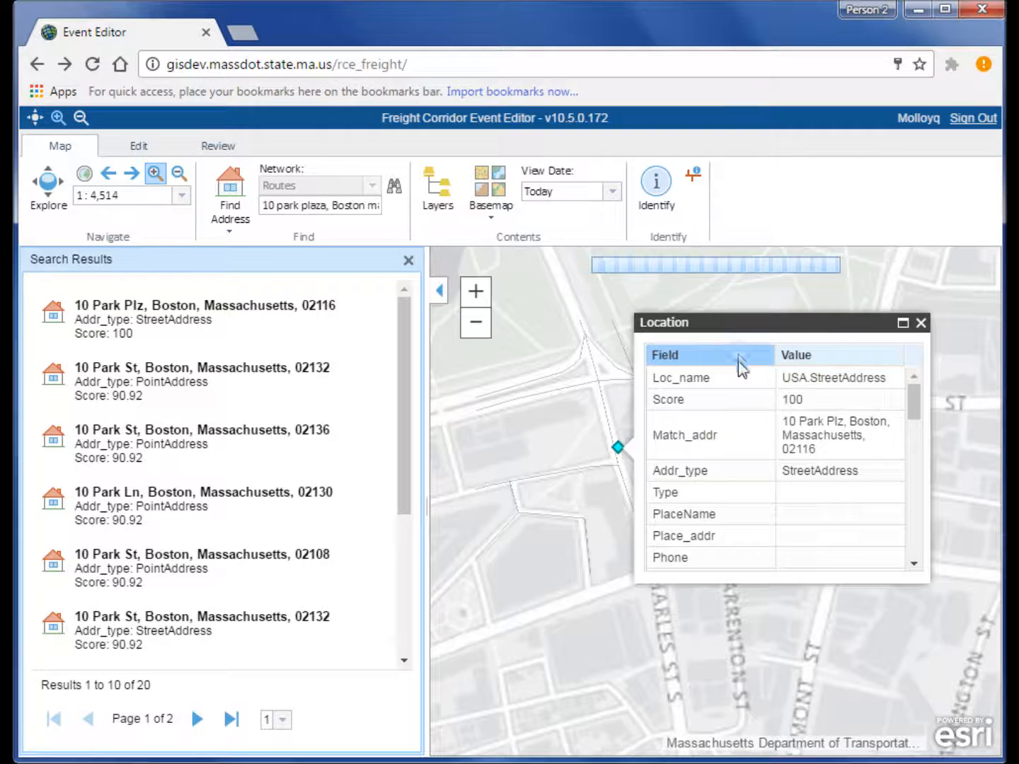
left_click(919, 323)
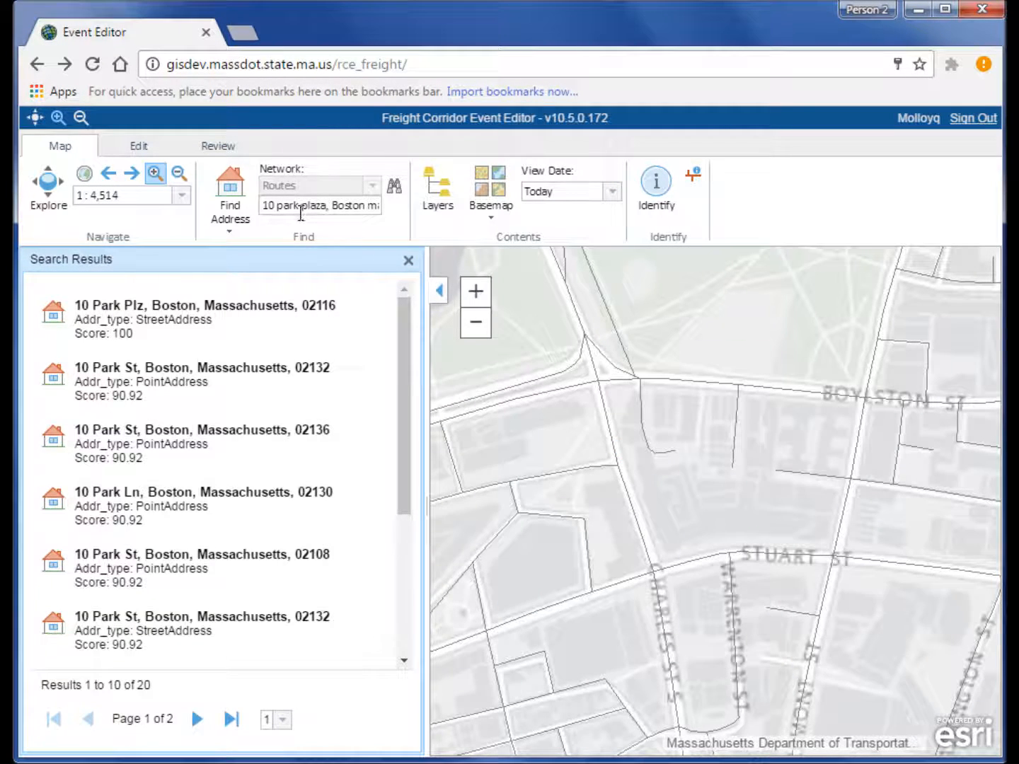
double_click(347, 205)
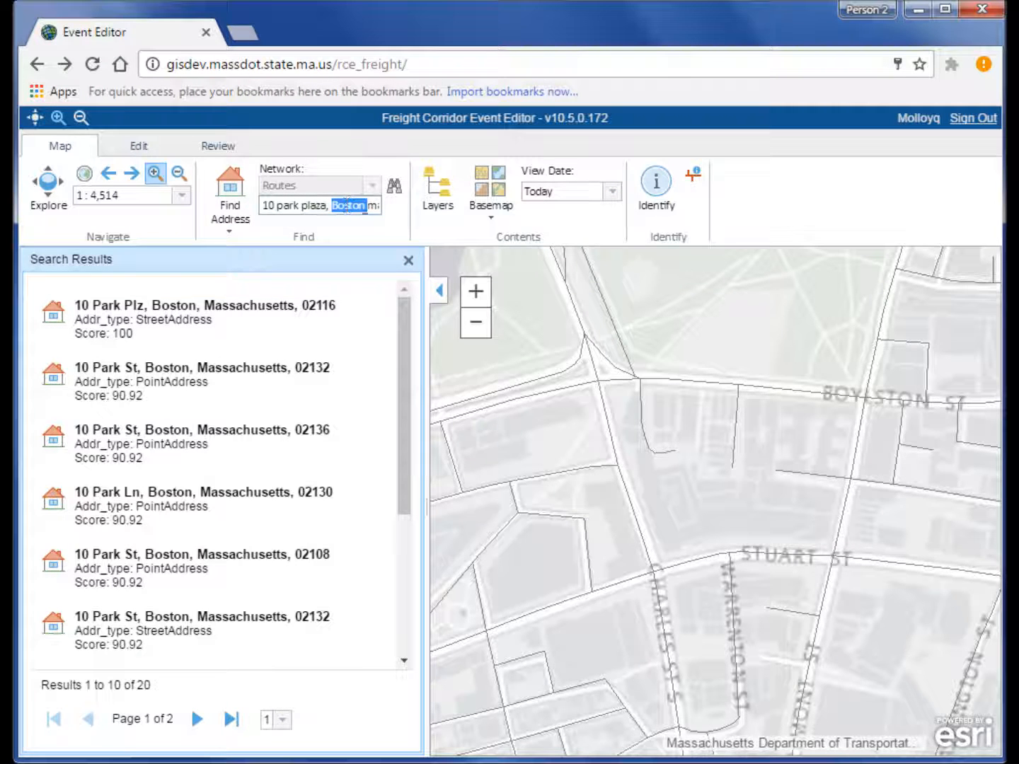
Step: Search for the street address without its city and state, zoom to the Park Plaza, California match, and return to the previous map extent
left_click(382, 210)
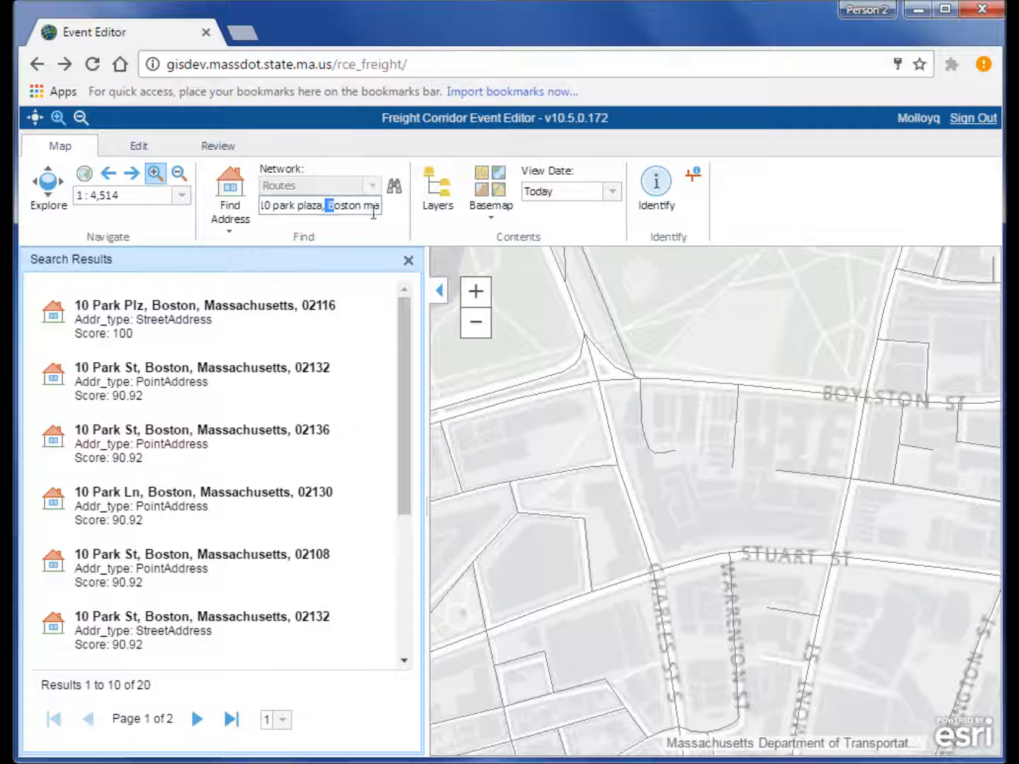
left_click_drag(373, 211, 652, 249)
key("BackSpace")
key("BackSpace")
key("Return")
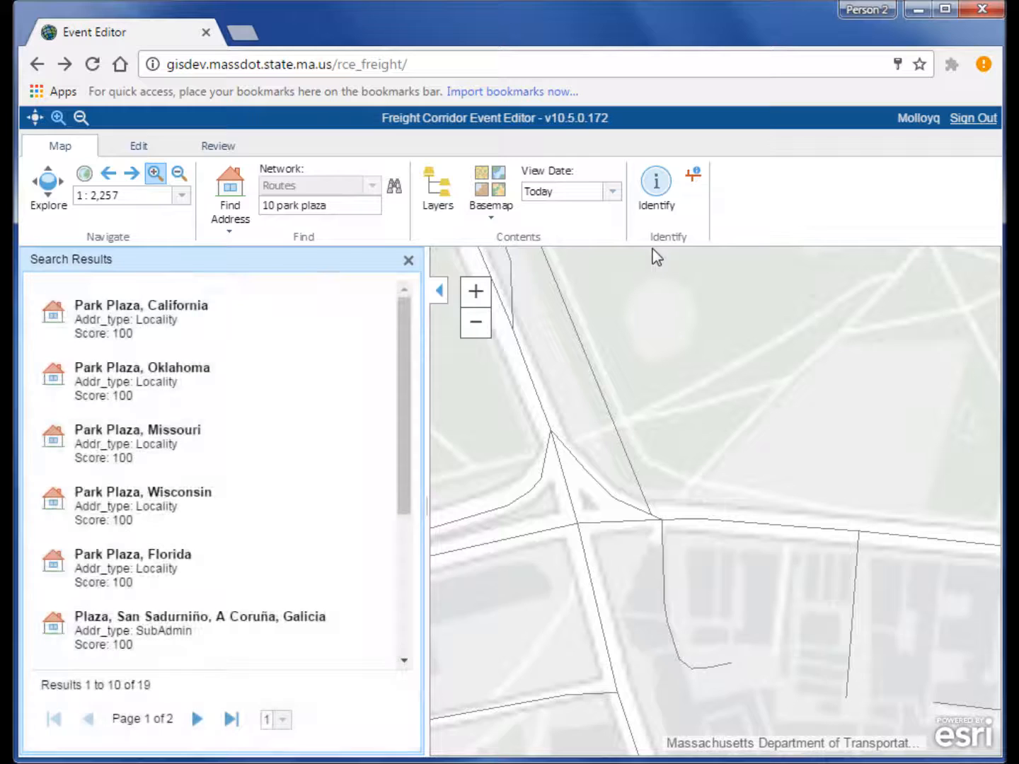
left_click(146, 335)
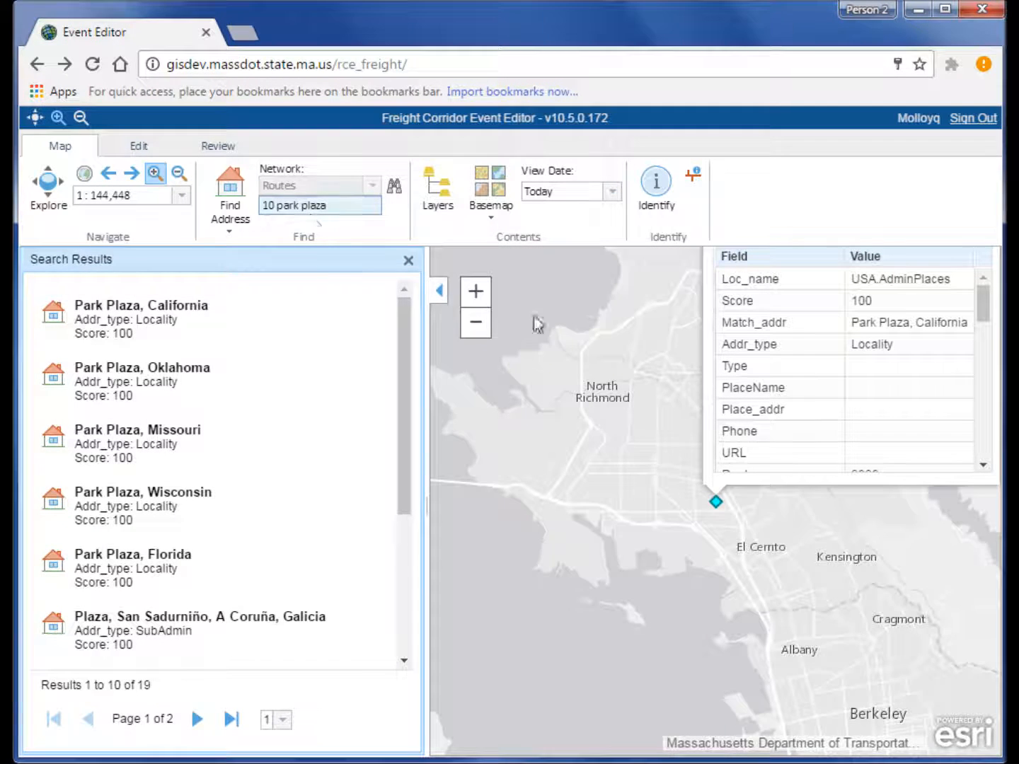
left_click(108, 174)
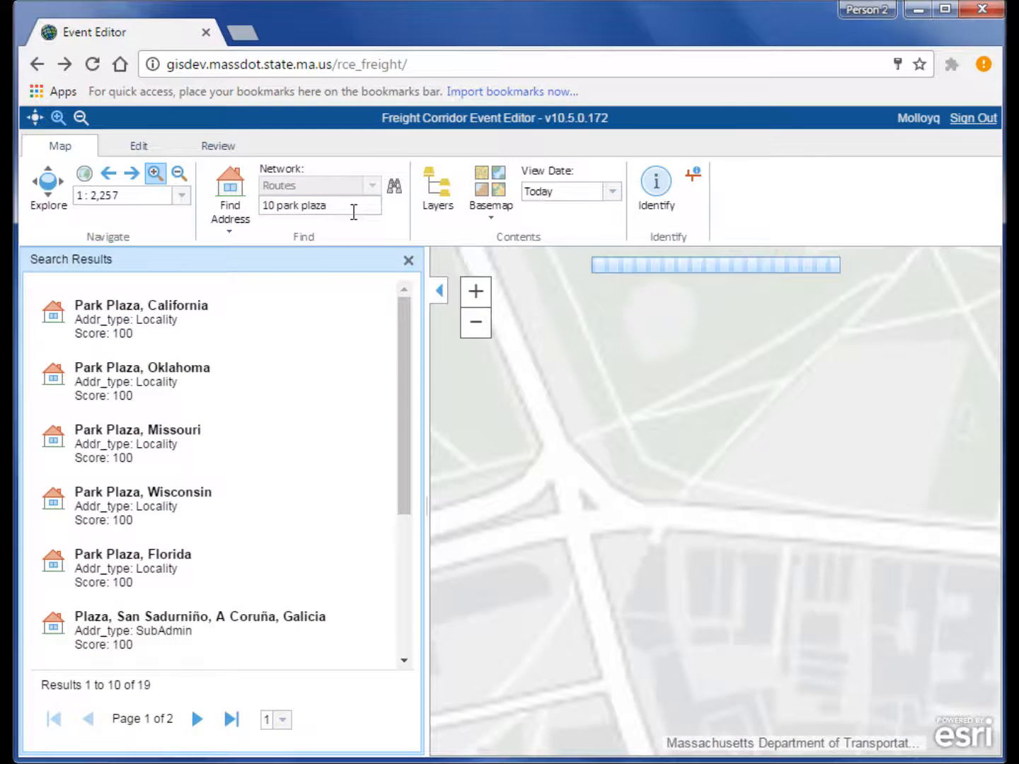
Step: Search for the street address with Boston added, locate the first match on the map, and close its location details
left_click(355, 206)
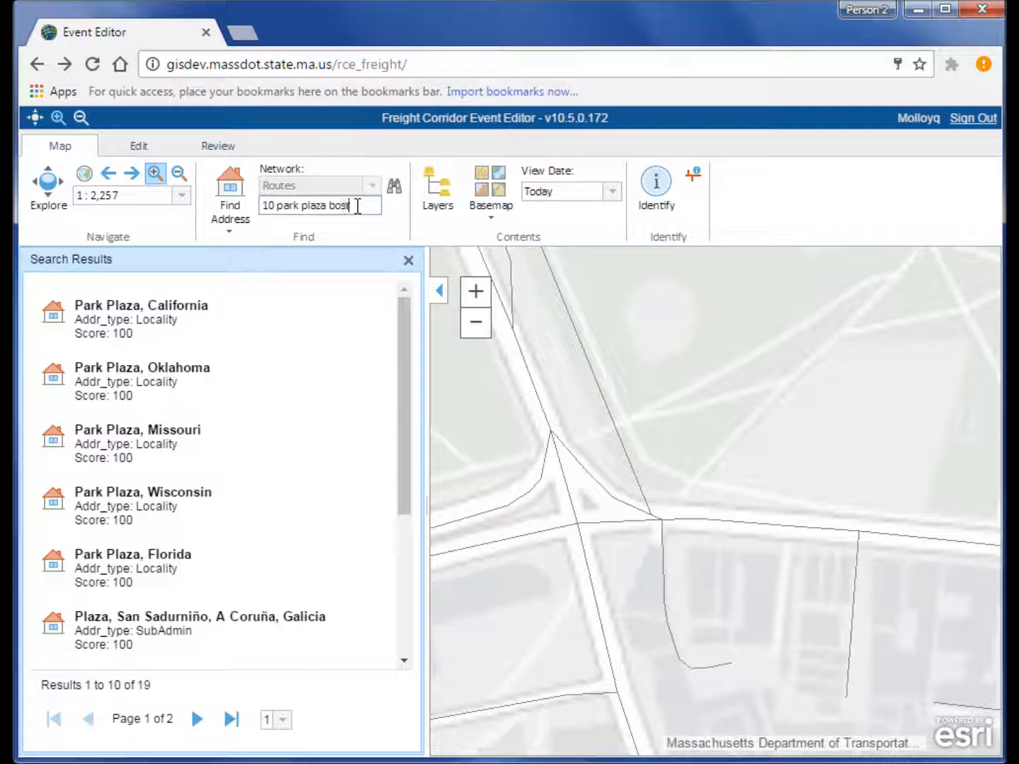
key("Return")
left_click(286, 307)
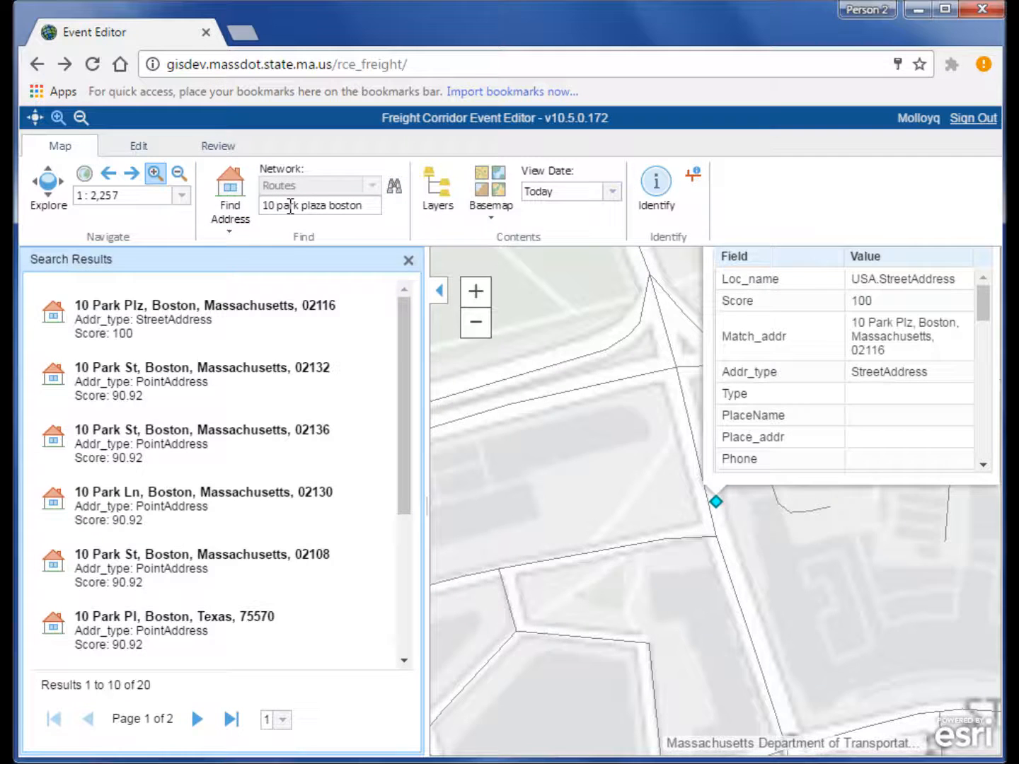
left_click(106, 178)
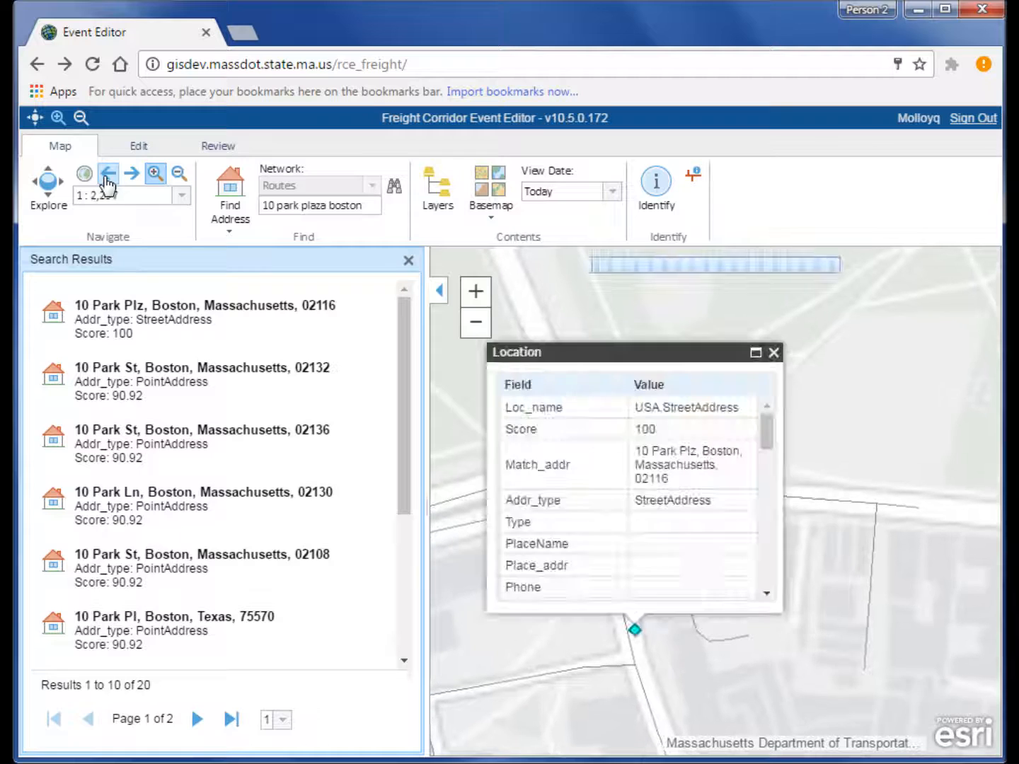
left_click(774, 352)
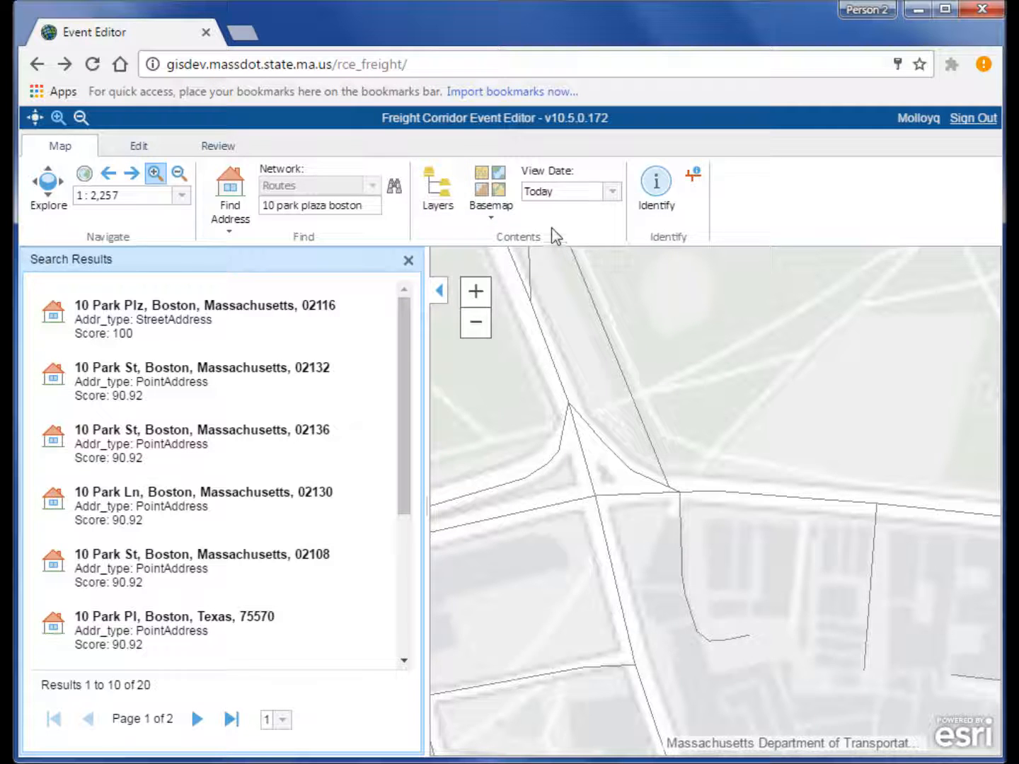
Step: Open the View Date calendar and the basemap choices to examine them, leaving both settings as they are
left_click(609, 192)
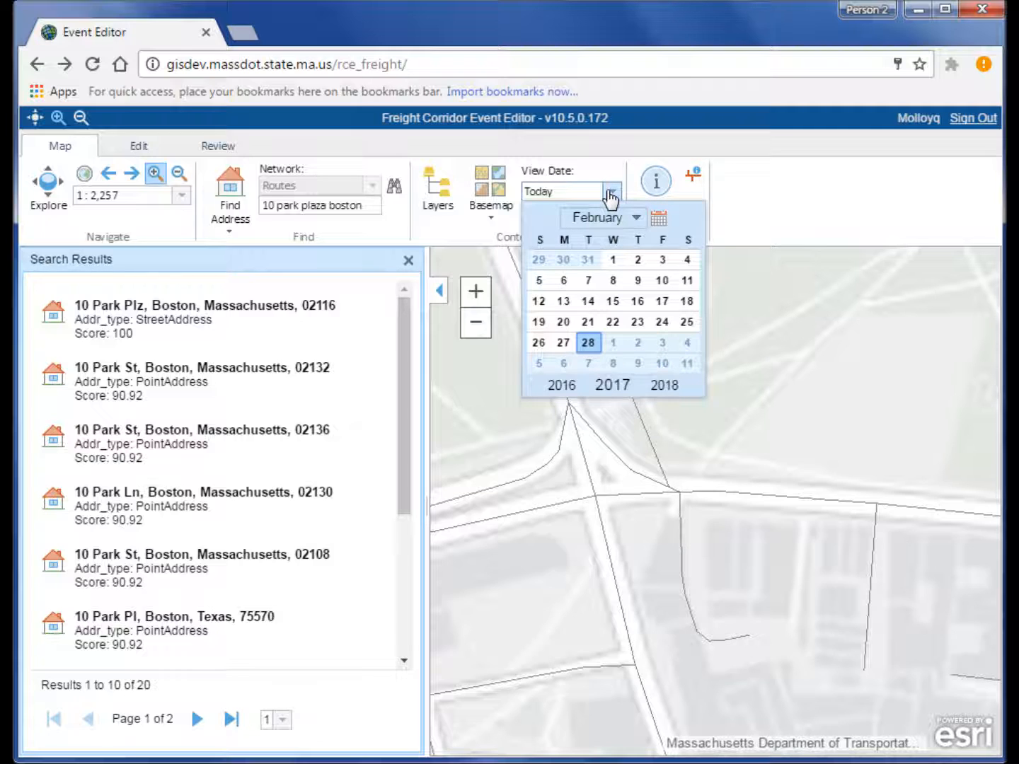
left_click(491, 201)
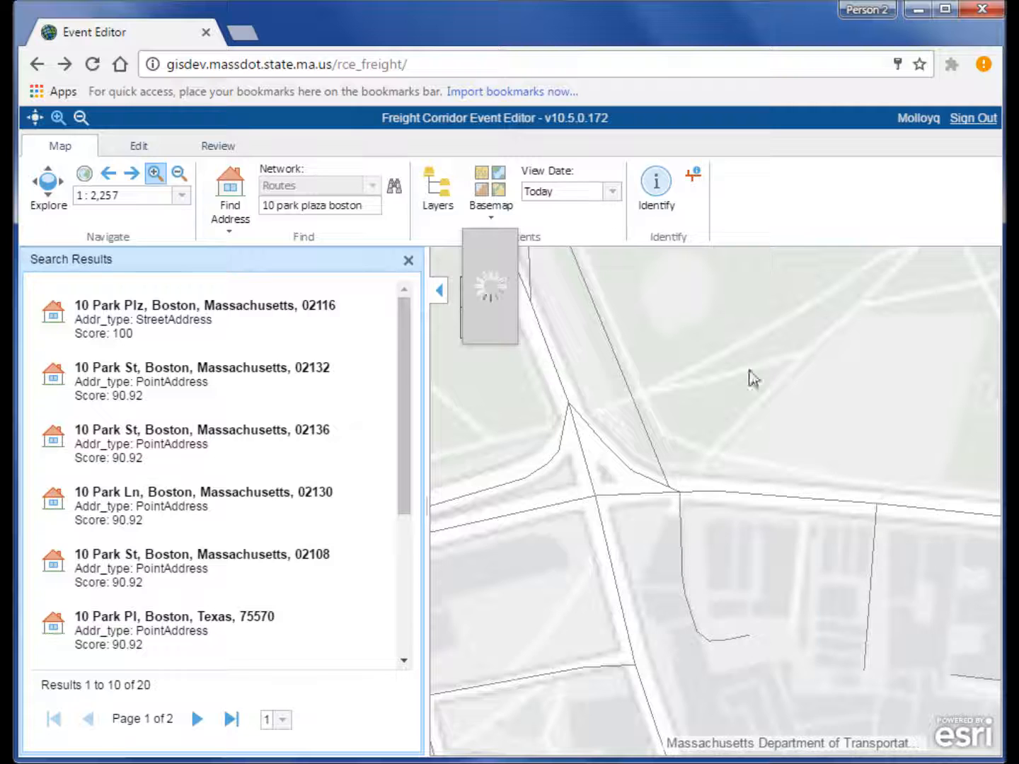
left_click(500, 200)
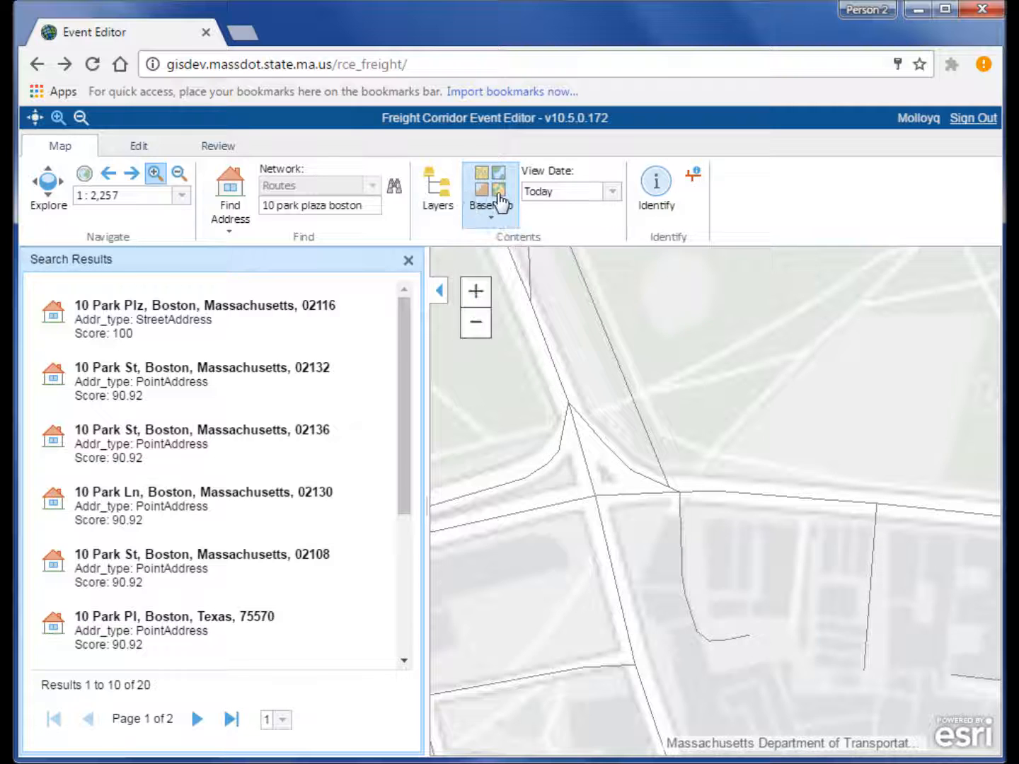
Step: Replace the search results with the layer list, hide and restore the Routes layer, and close the list
left_click(456, 208)
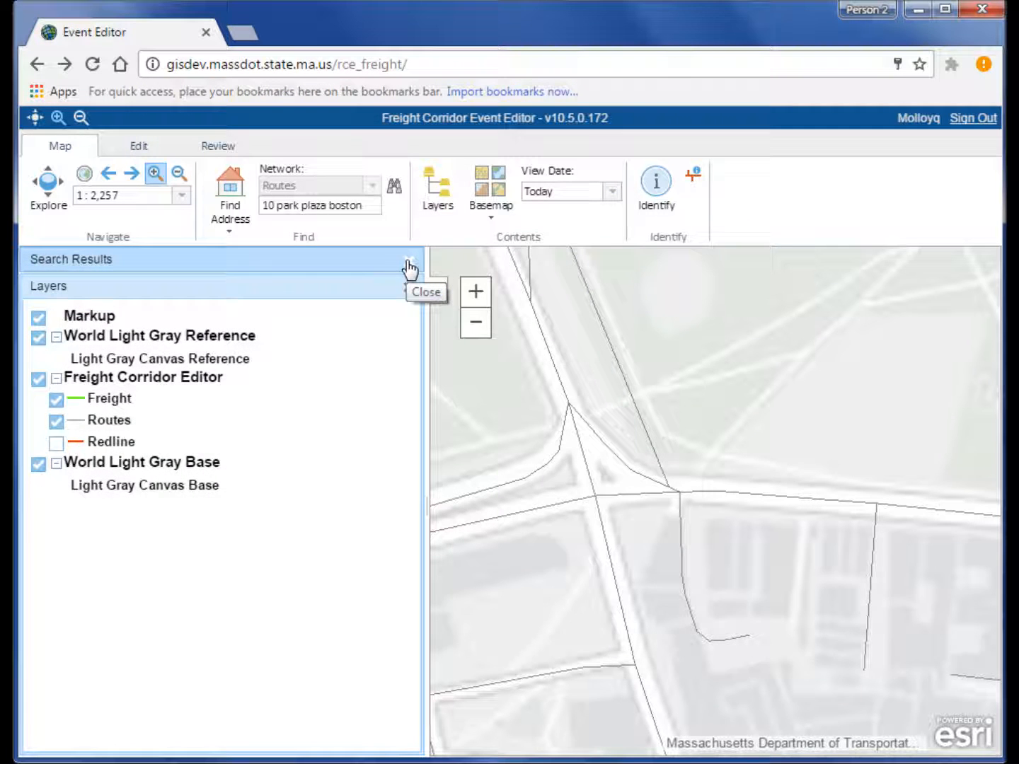
left_click(413, 262)
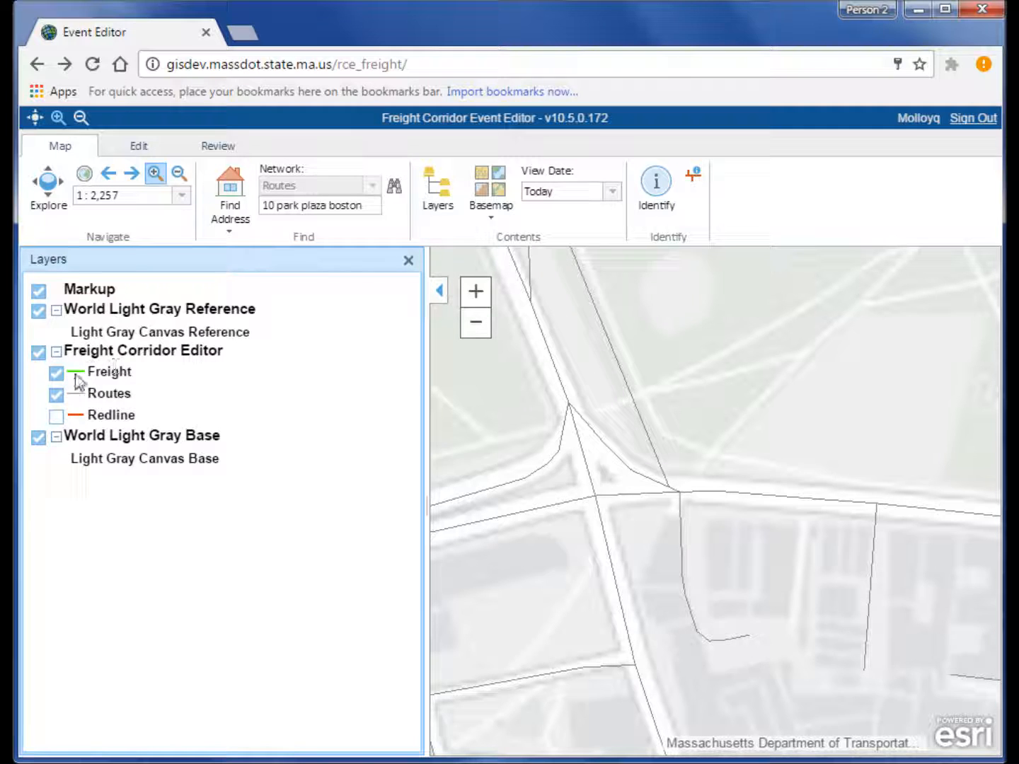
left_click(56, 394)
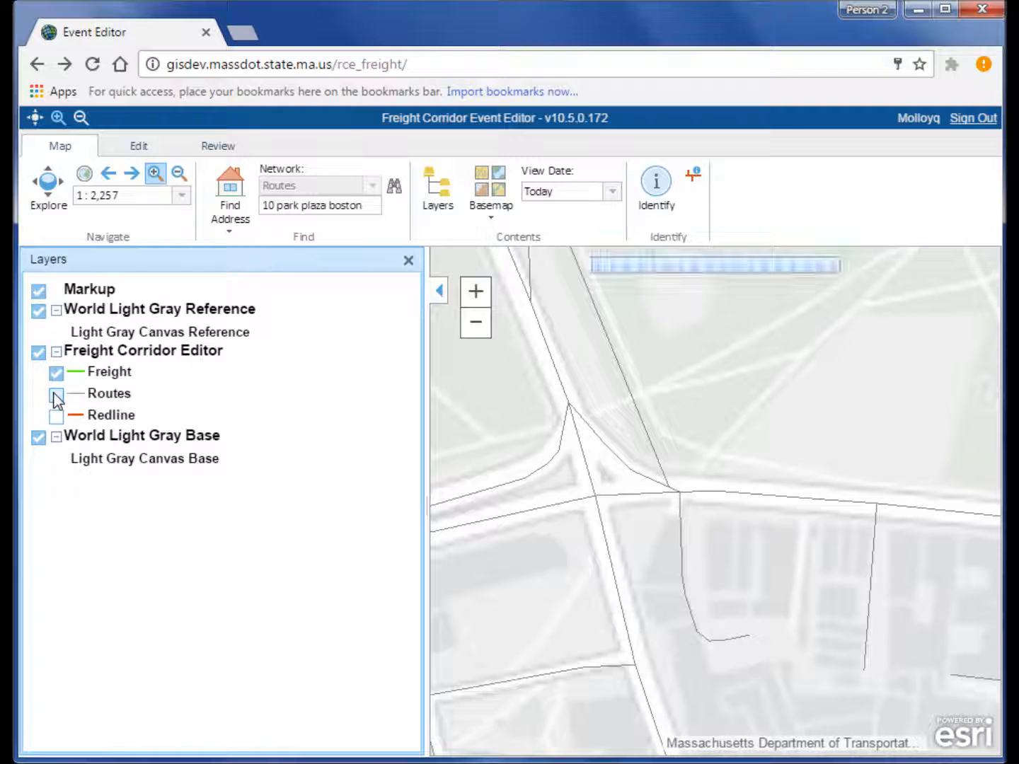
left_click(56, 393)
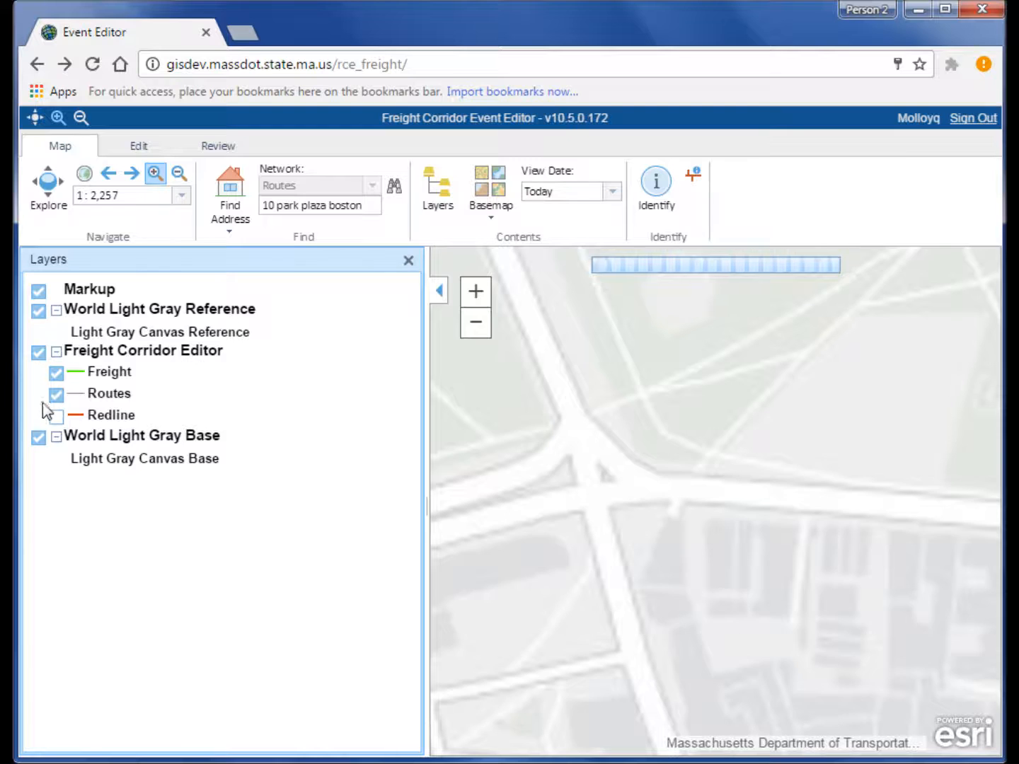
left_click(409, 261)
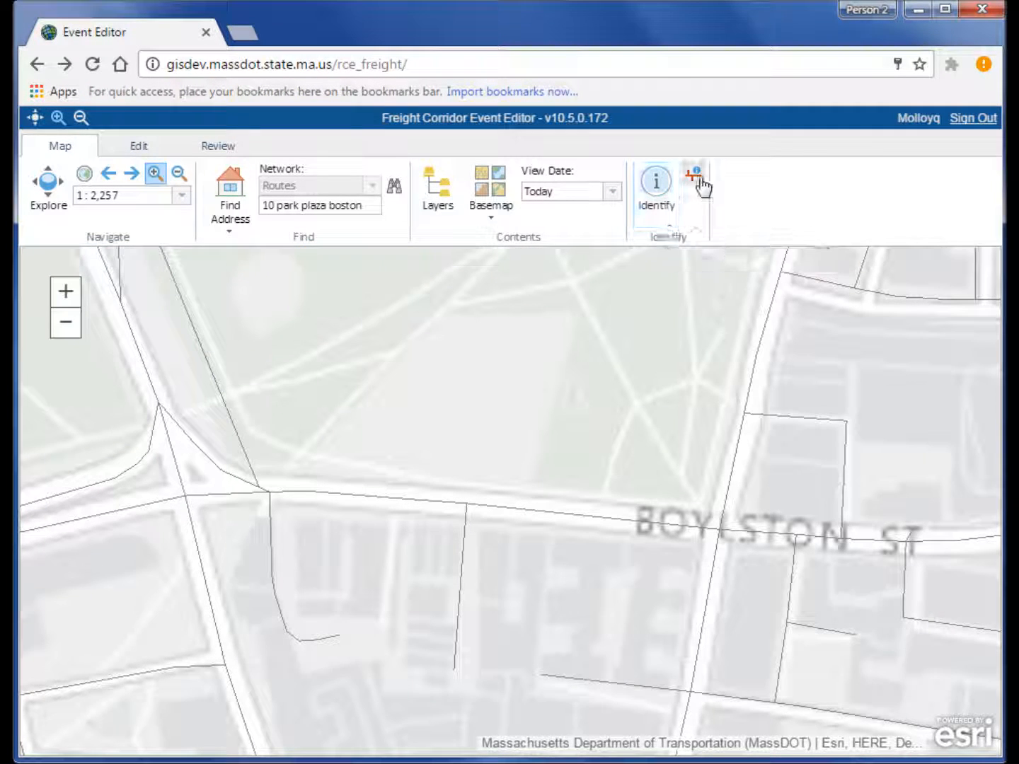
Step: Identify the route along Boylston St, look through its attributes, and close the identify results
left_click(677, 190)
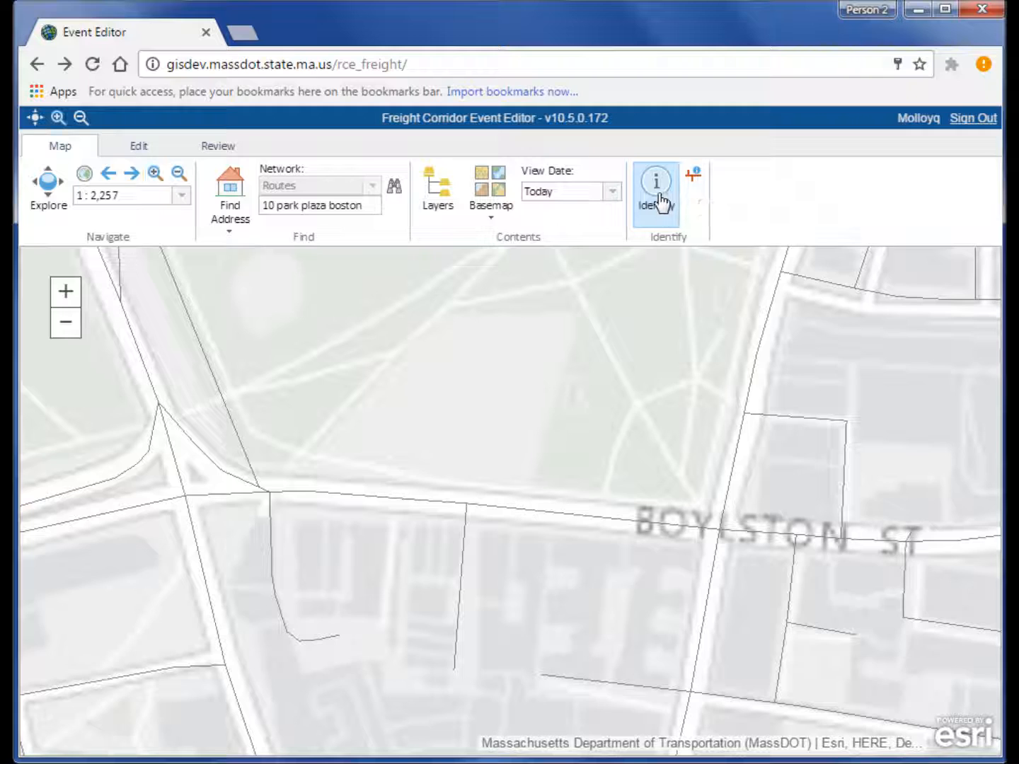
left_click(696, 527)
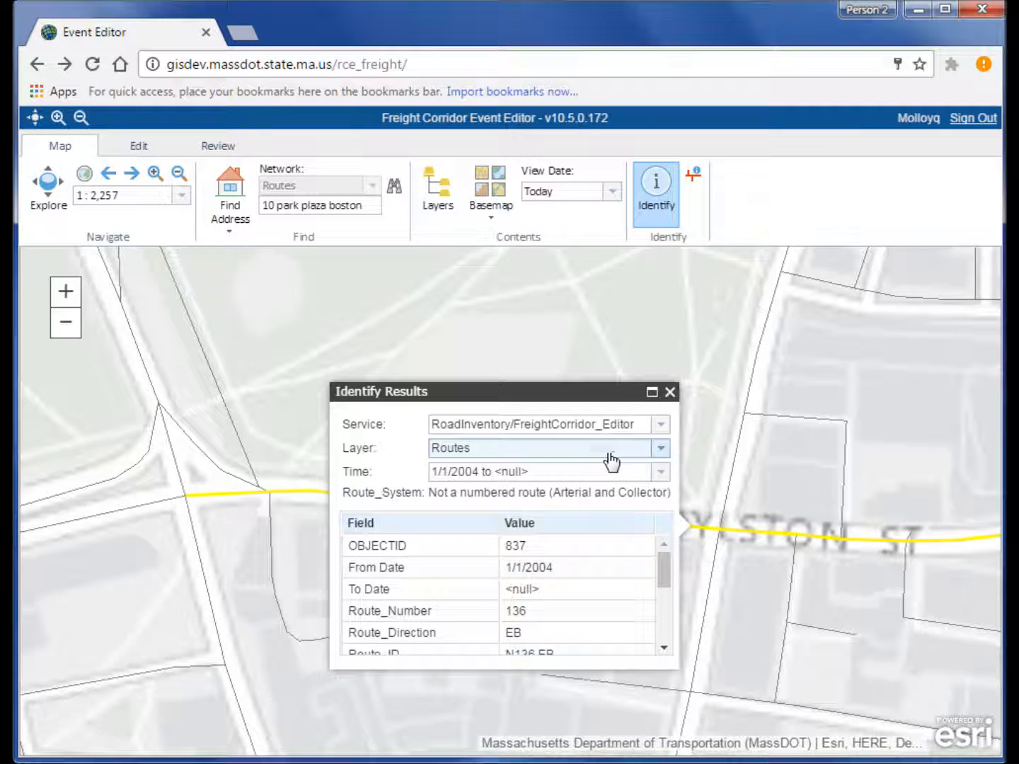
scroll(626, 545, "down", 3)
scroll(626, 544, "down", 2)
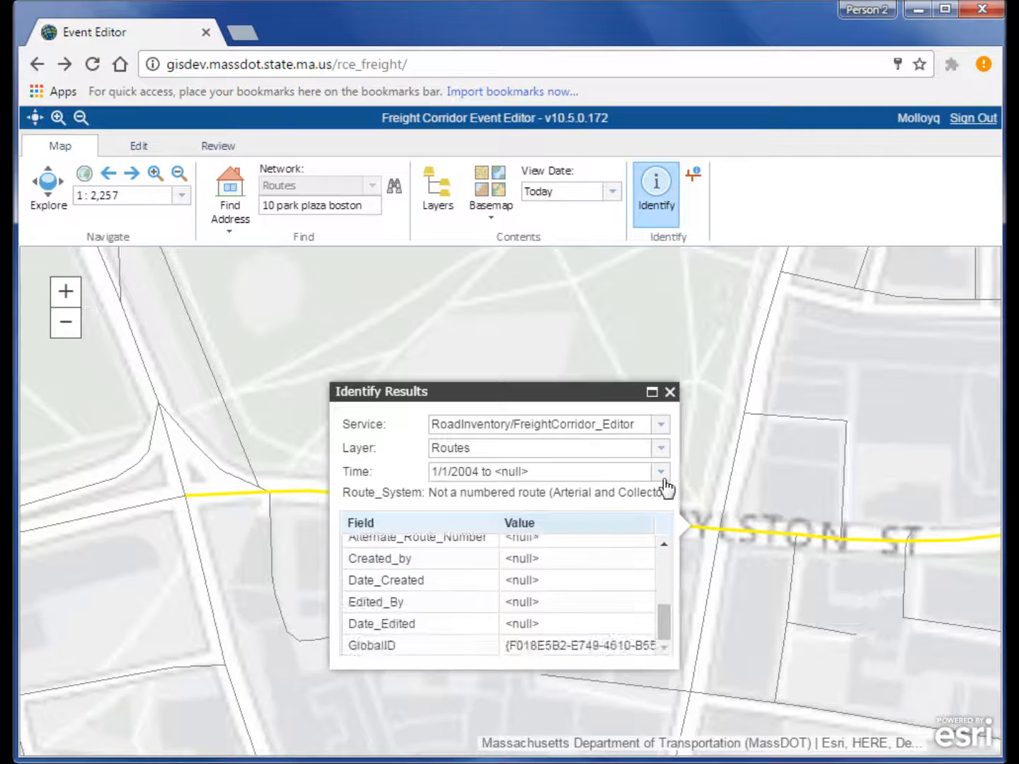
left_click(669, 391)
left_click(523, 381)
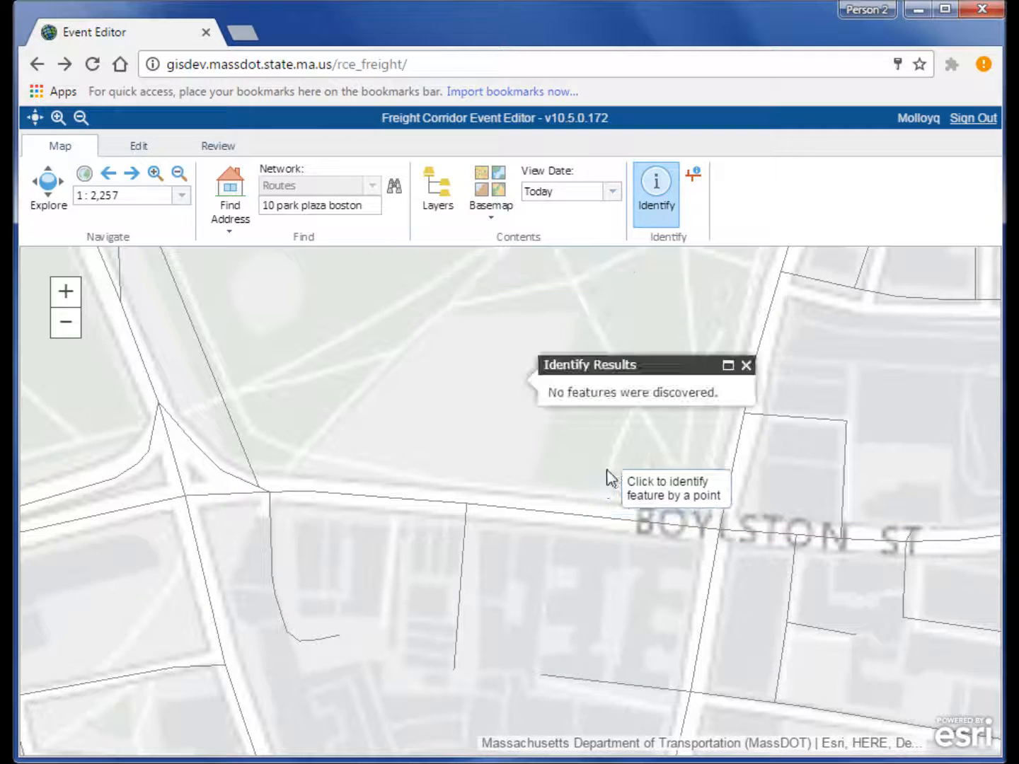
left_click(746, 366)
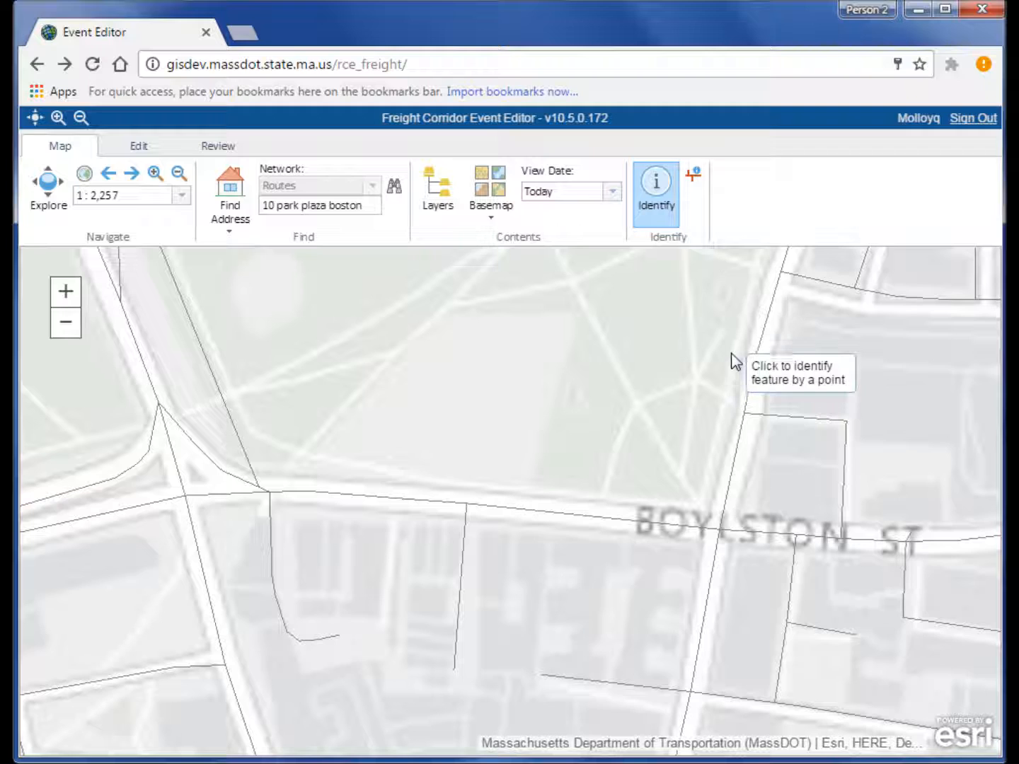
Step: Identify the route location on the short local road south of Boylston St and examine its route ID, route system and measure
left_click(695, 177)
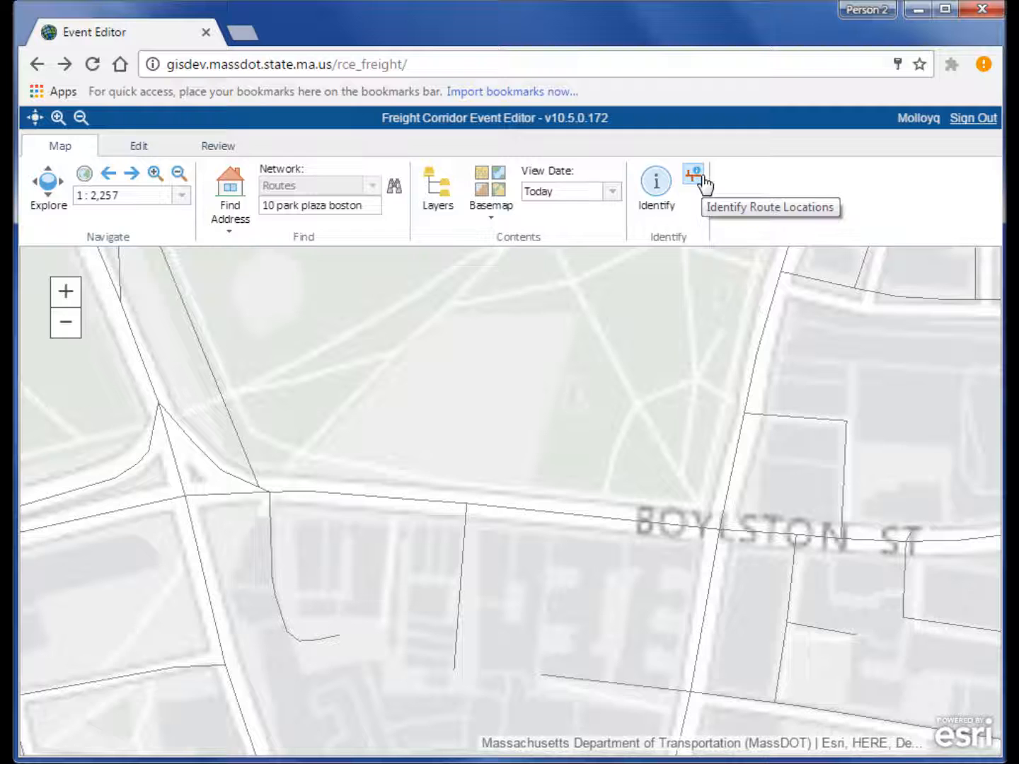
left_click(462, 550)
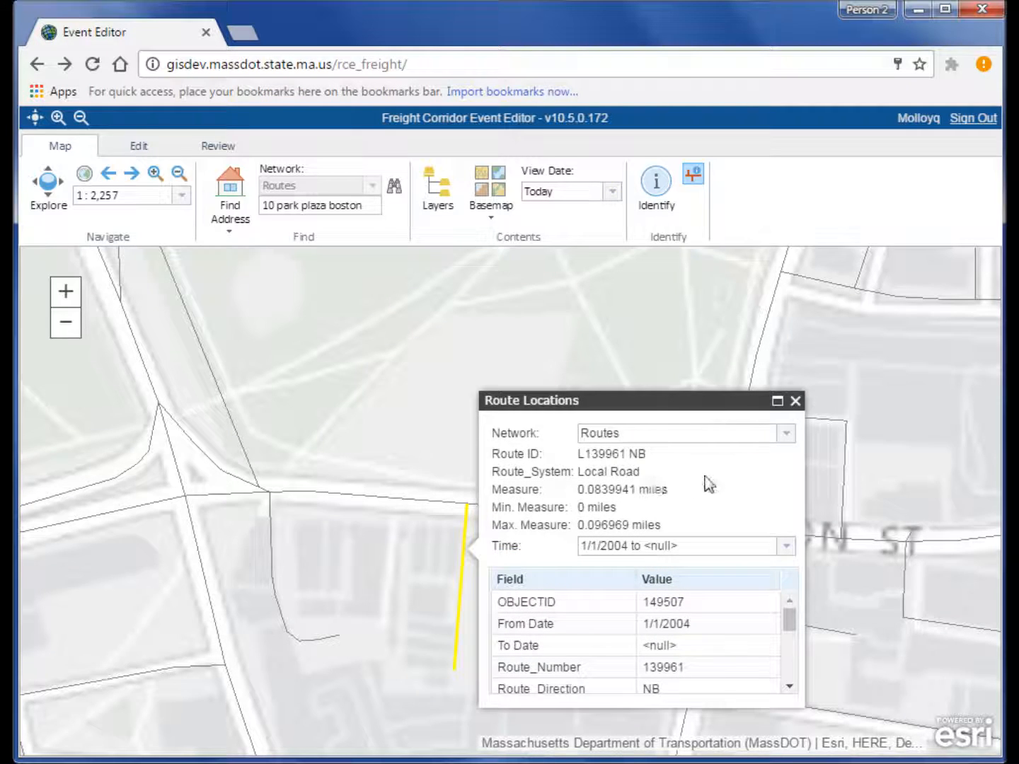
left_click_drag(581, 455, 656, 453)
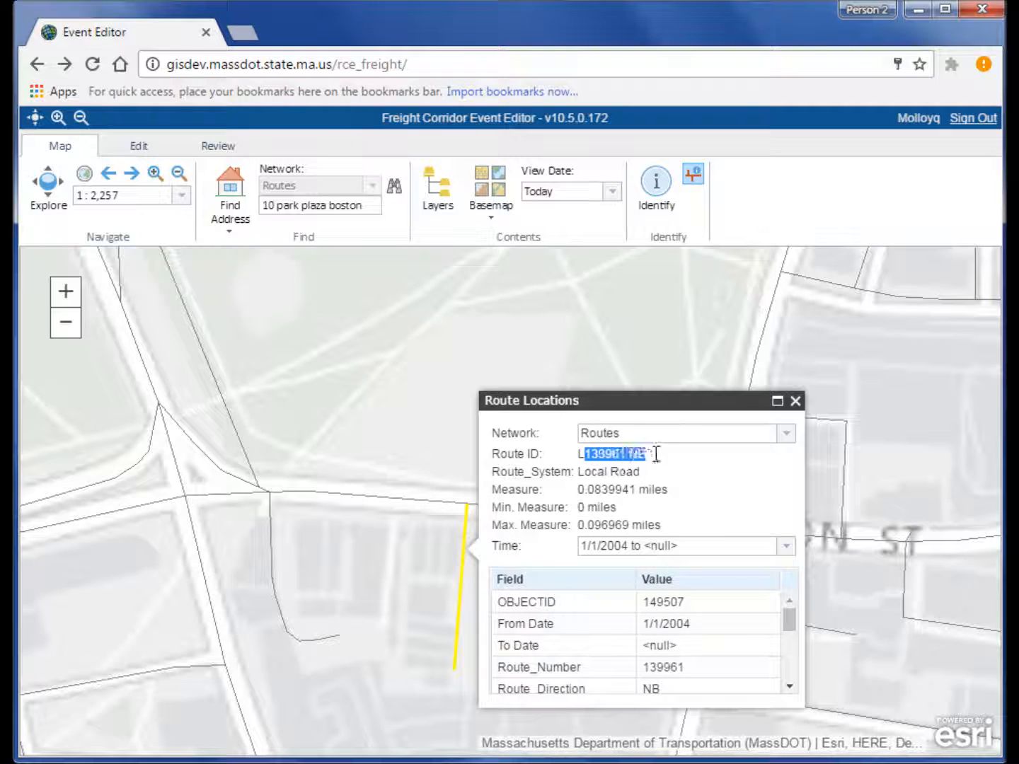
left_click_drag(578, 472, 653, 472)
left_click_drag(579, 489, 635, 491)
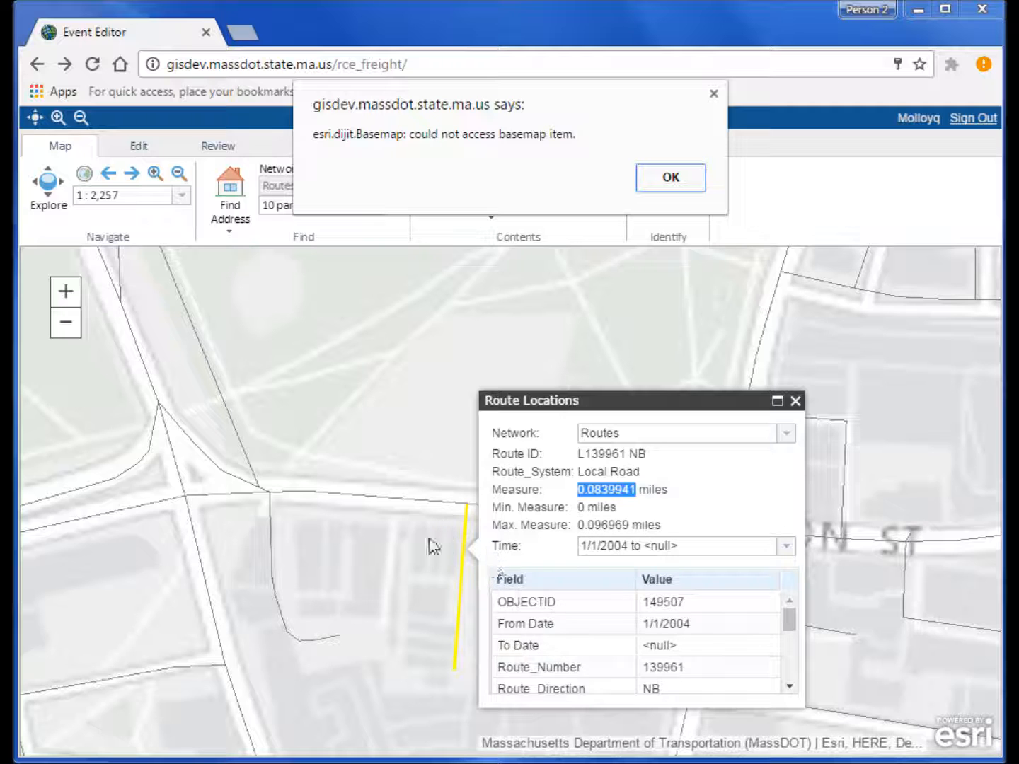
Step: Dismiss the repeated basemap access alerts and close the route location details
left_click(713, 94)
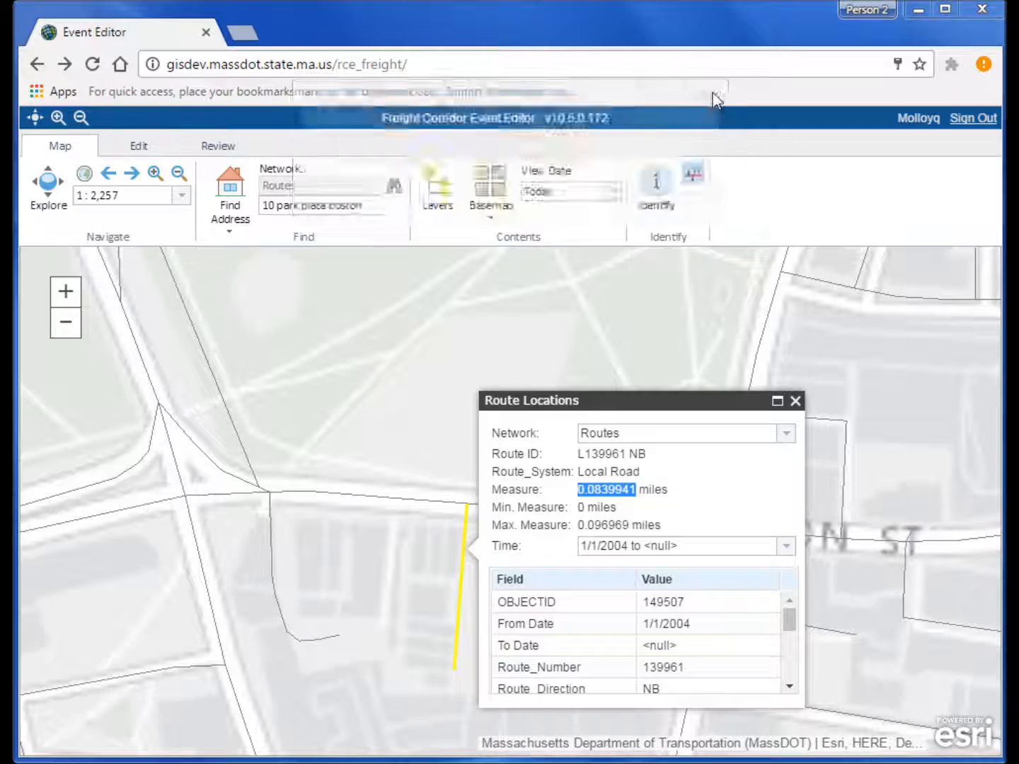
left_click(682, 216)
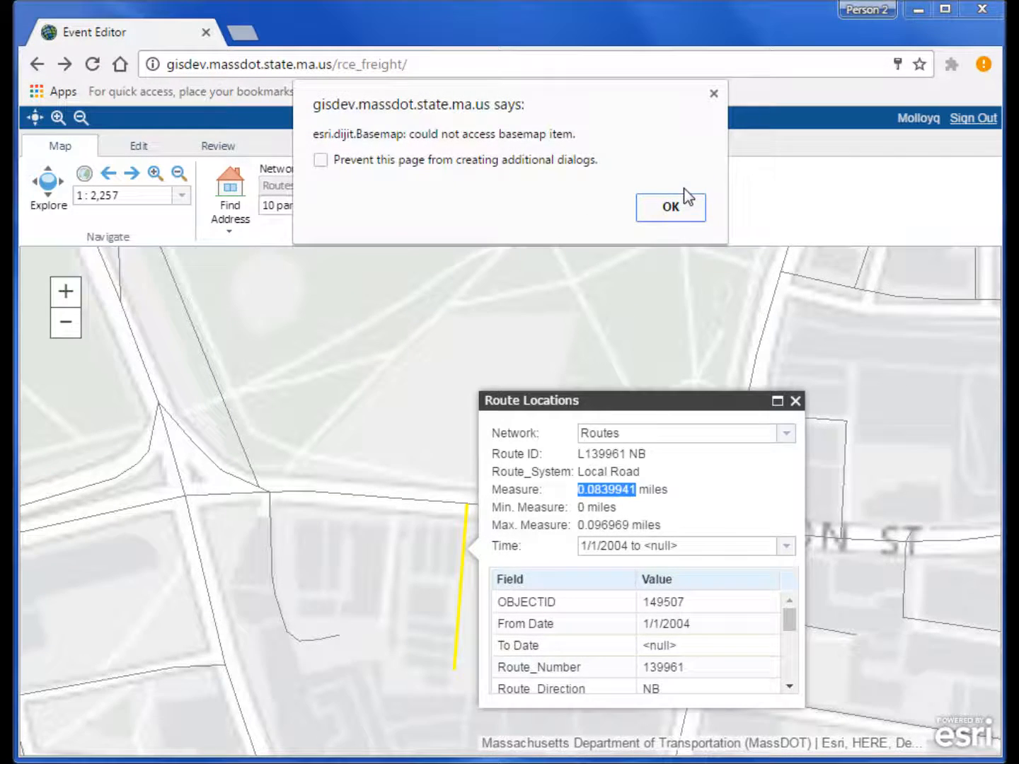
left_click(682, 206)
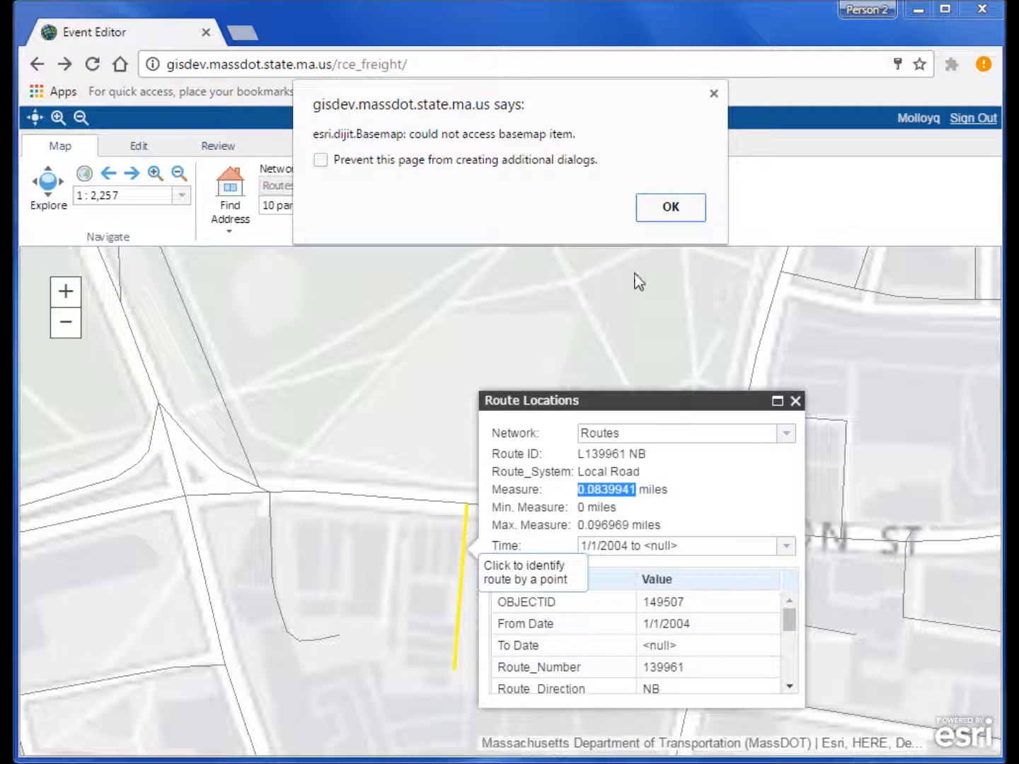
left_click(711, 95)
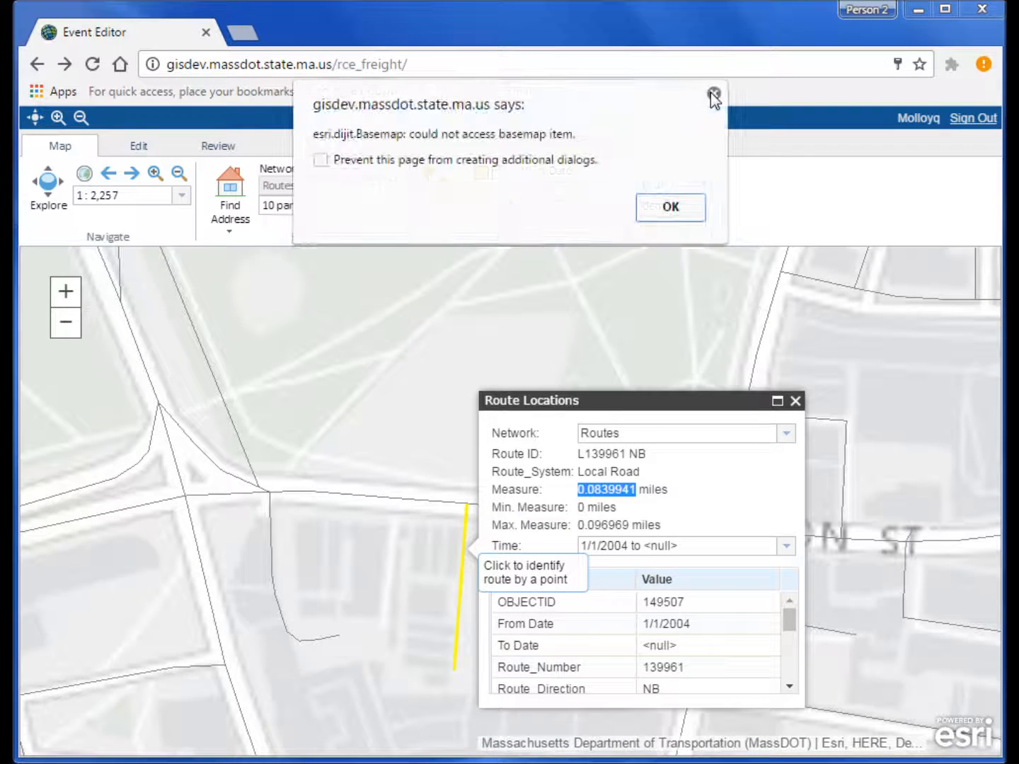
left_click(470, 167)
left_click(693, 203)
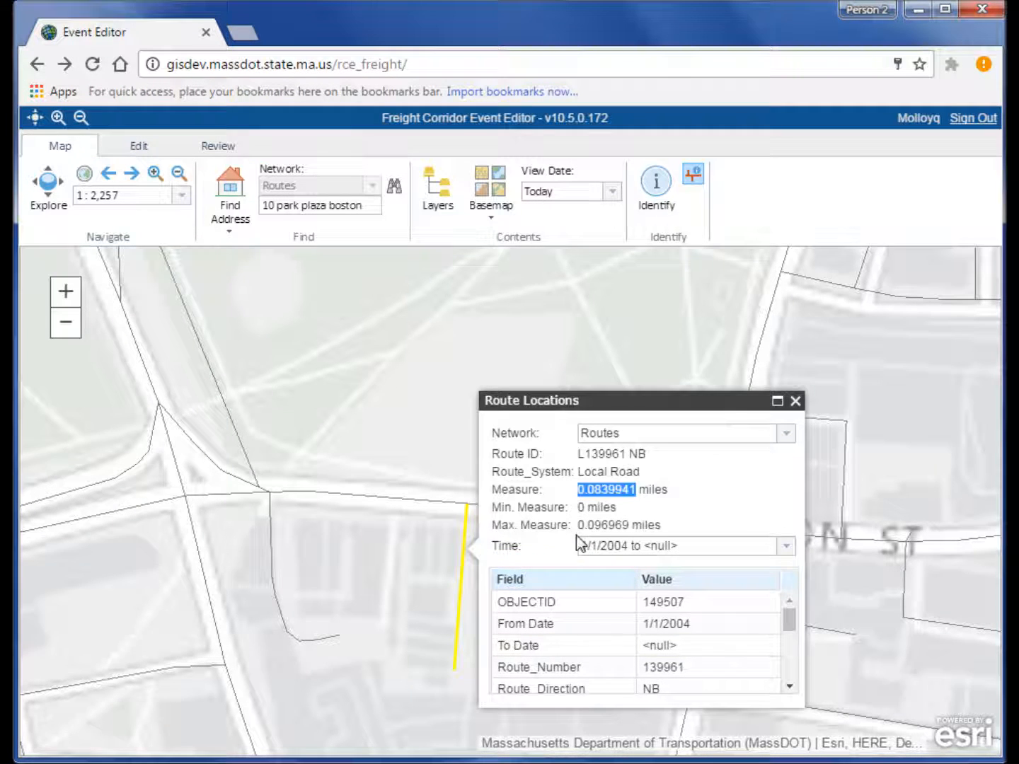
left_click(795, 401)
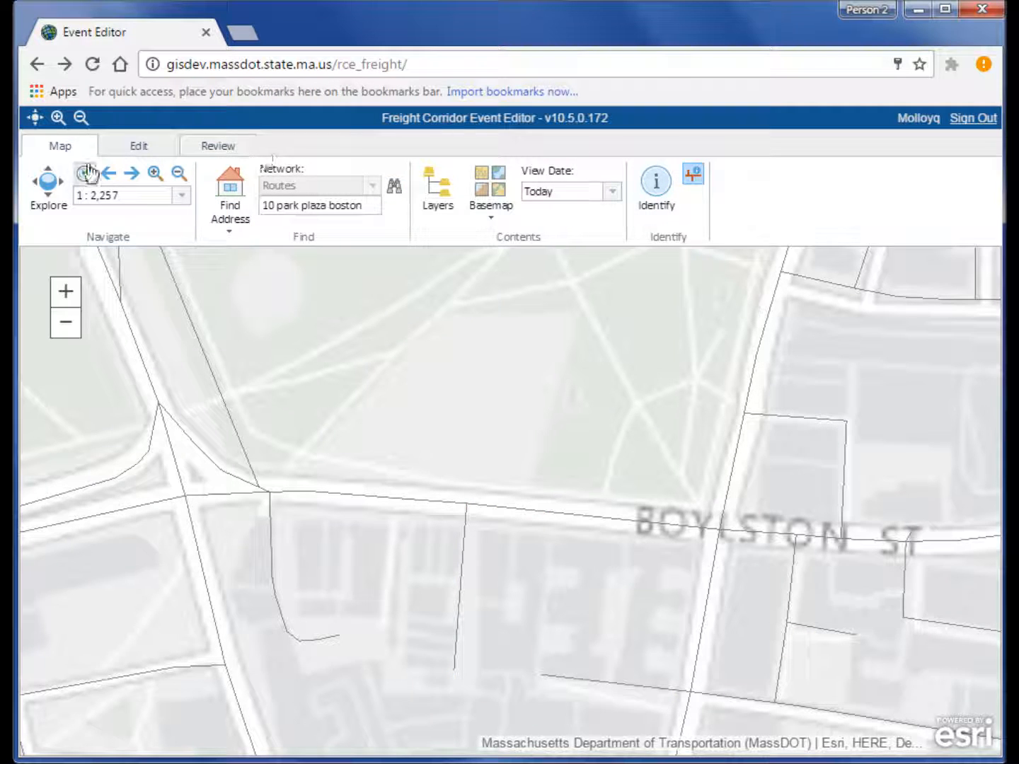
Step: Switch to the event editing tools and review the selection layer choices, keeping Freight as the layer
left_click(138, 162)
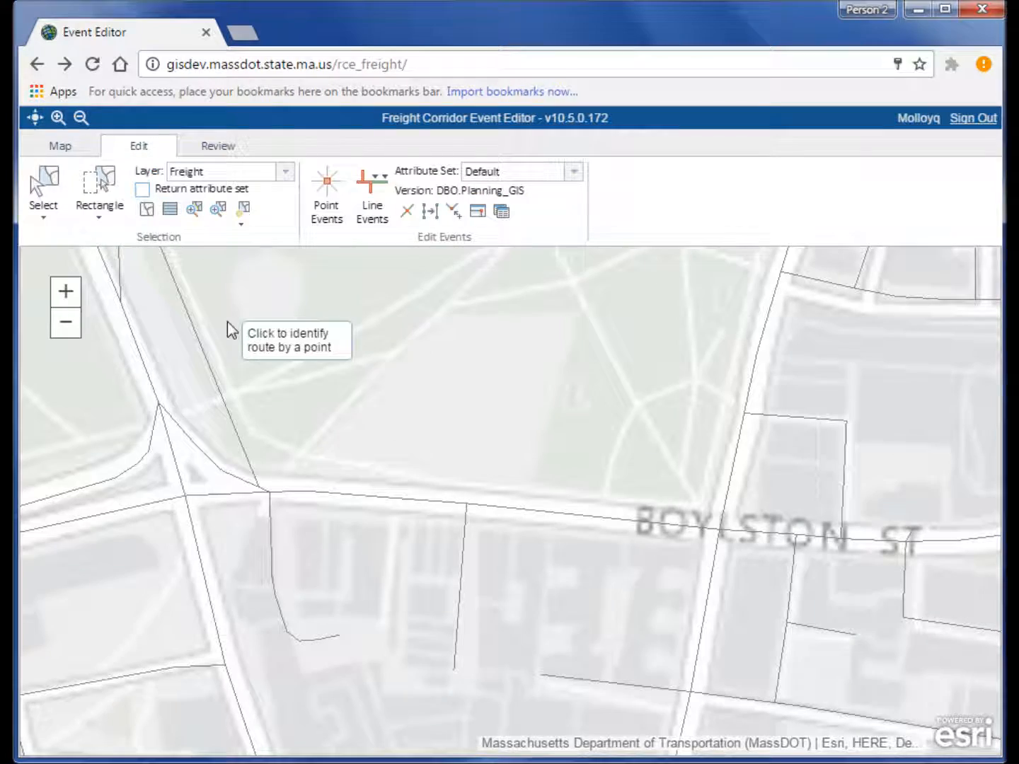
scroll(227, 328, "down", 2)
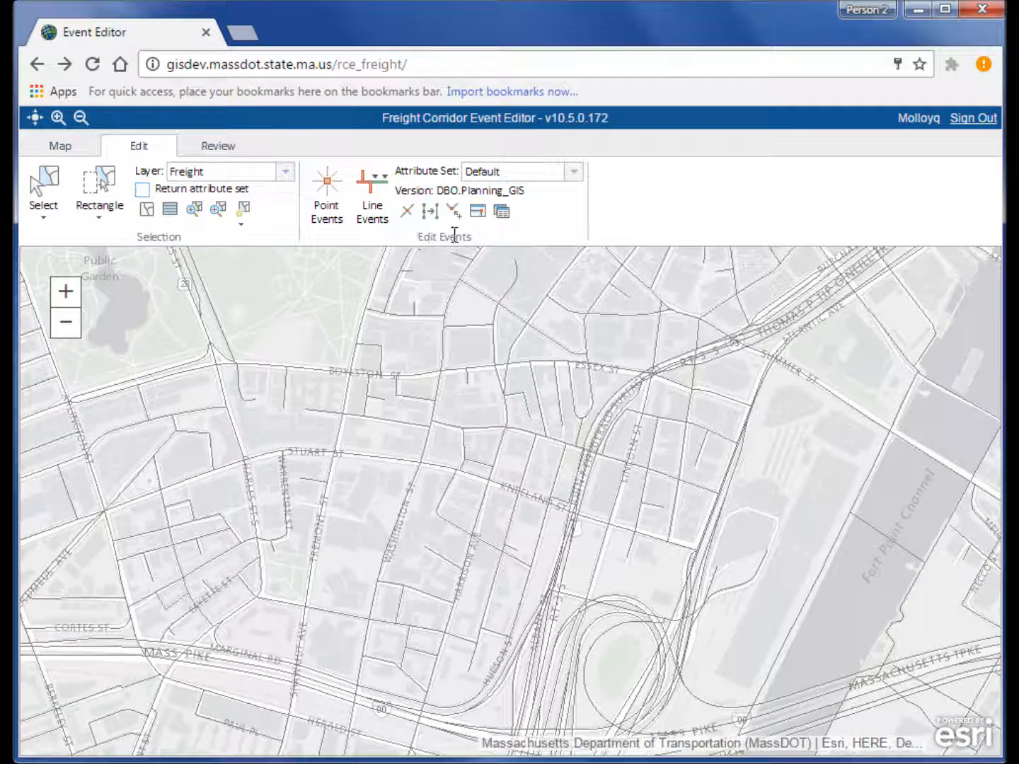
left_click_drag(319, 369, 459, 475)
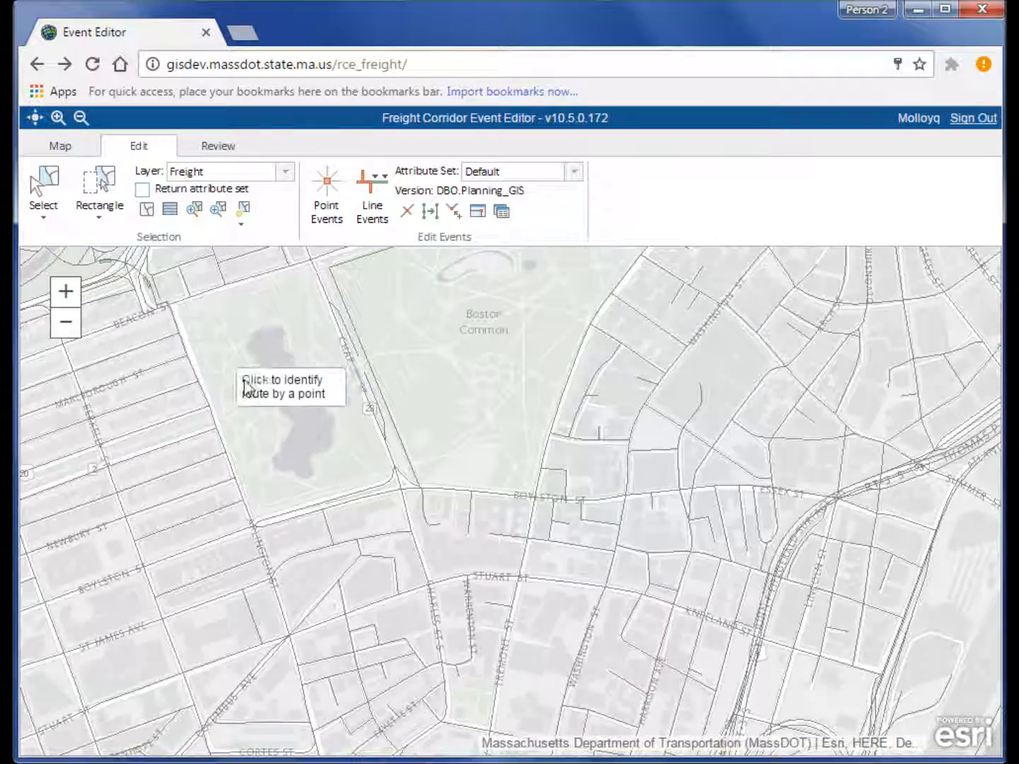
left_click_drag(250, 386, 416, 472)
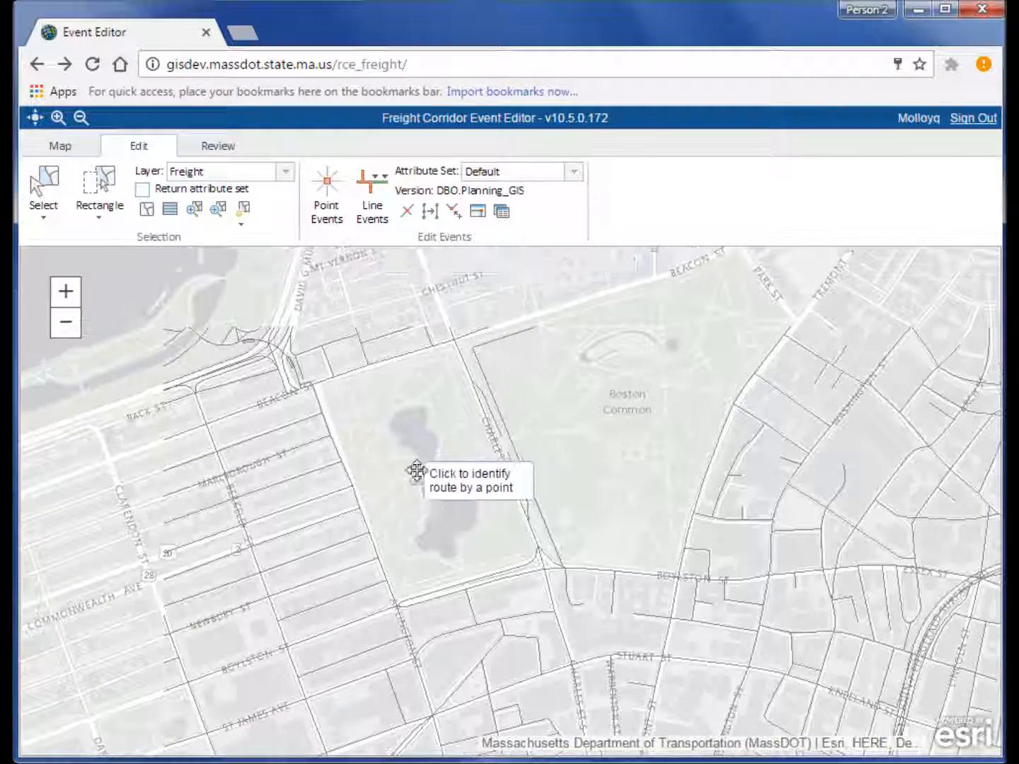
left_click(182, 173)
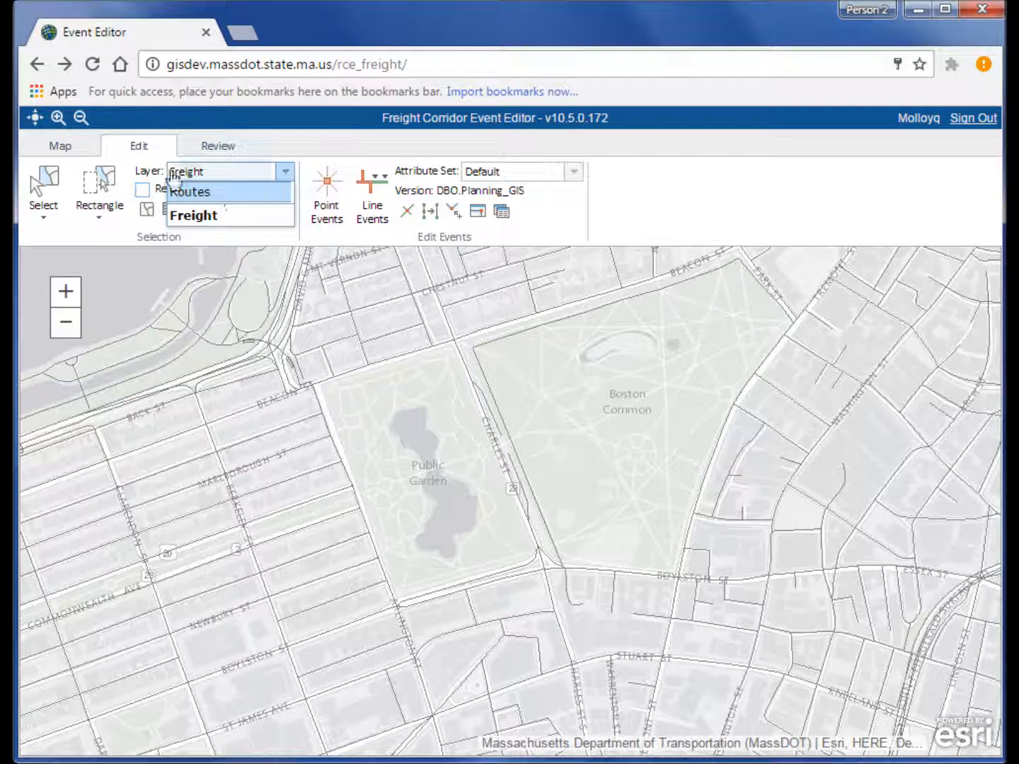
left_click_drag(137, 170, 190, 179)
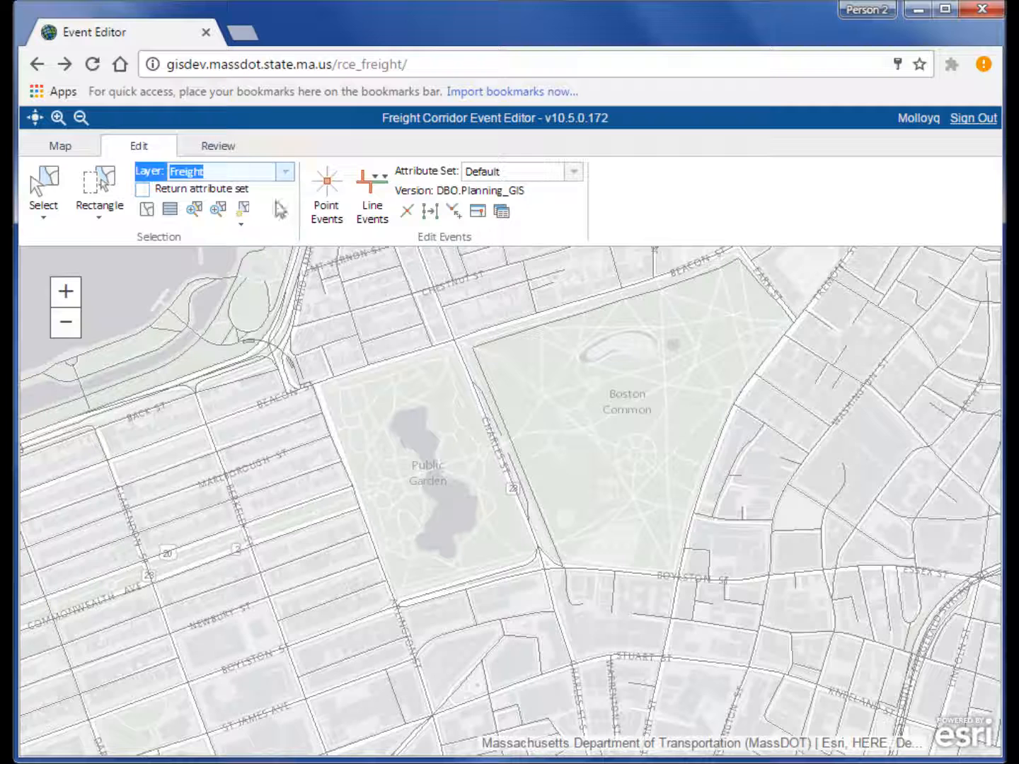
left_click(277, 200)
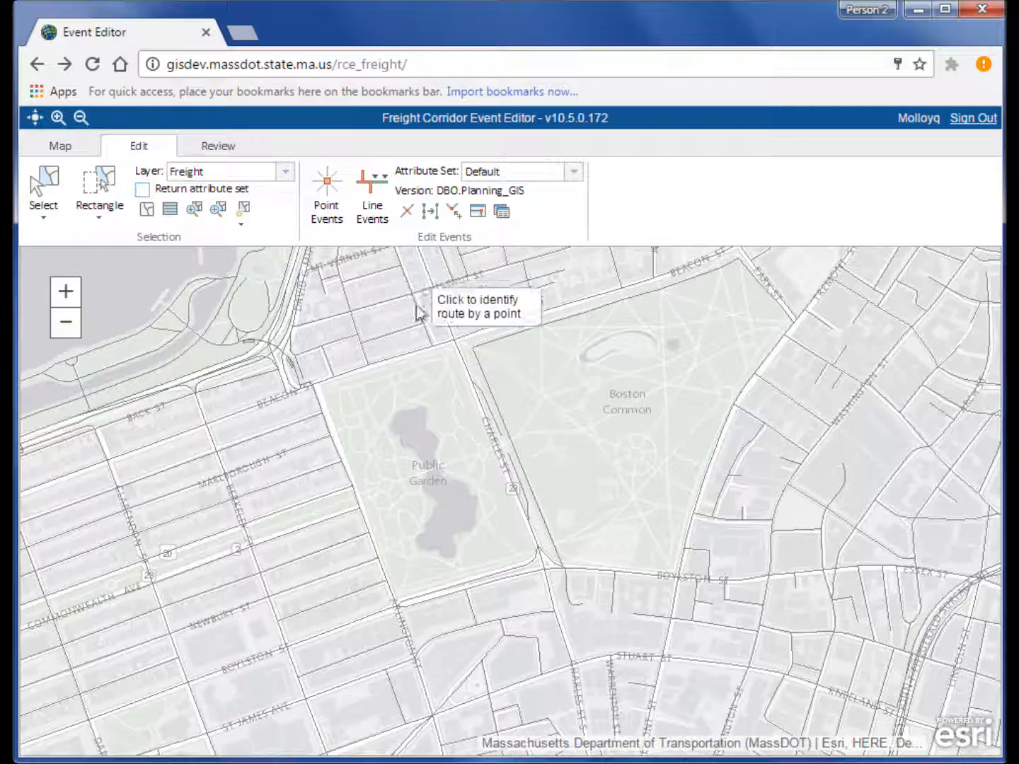
Step: Check the attribute set choice, keeping Default, and turn the Return attribute set option on and off again
left_click_drag(417, 583, 118, 500)
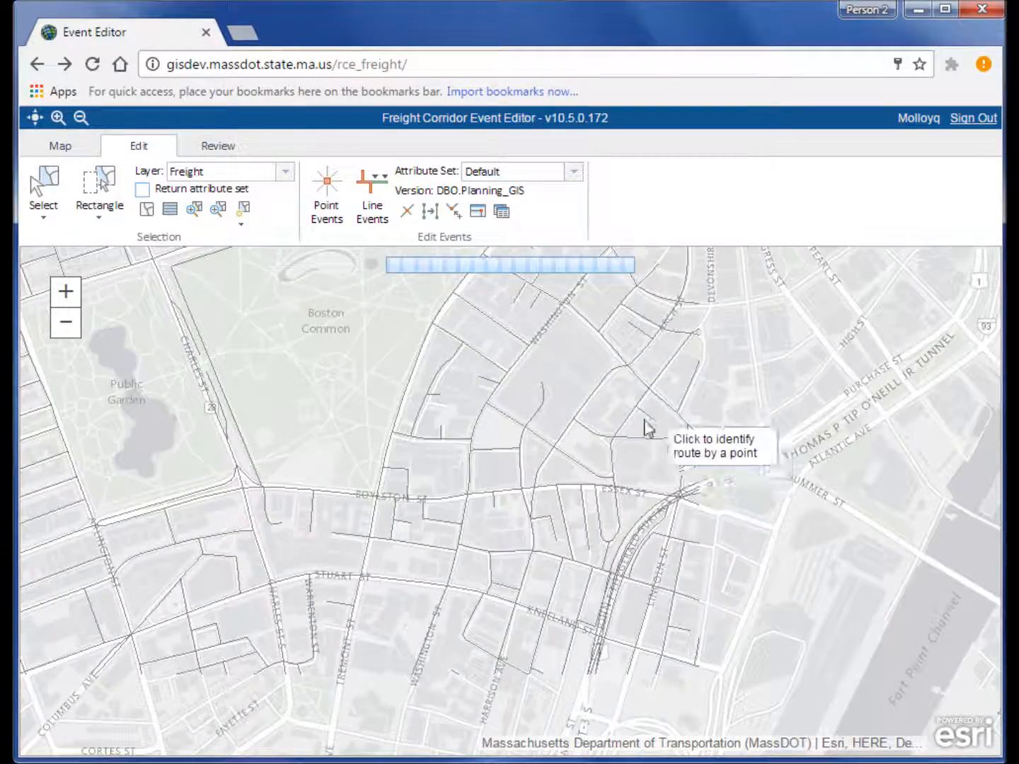
left_click_drag(585, 364, 513, 423)
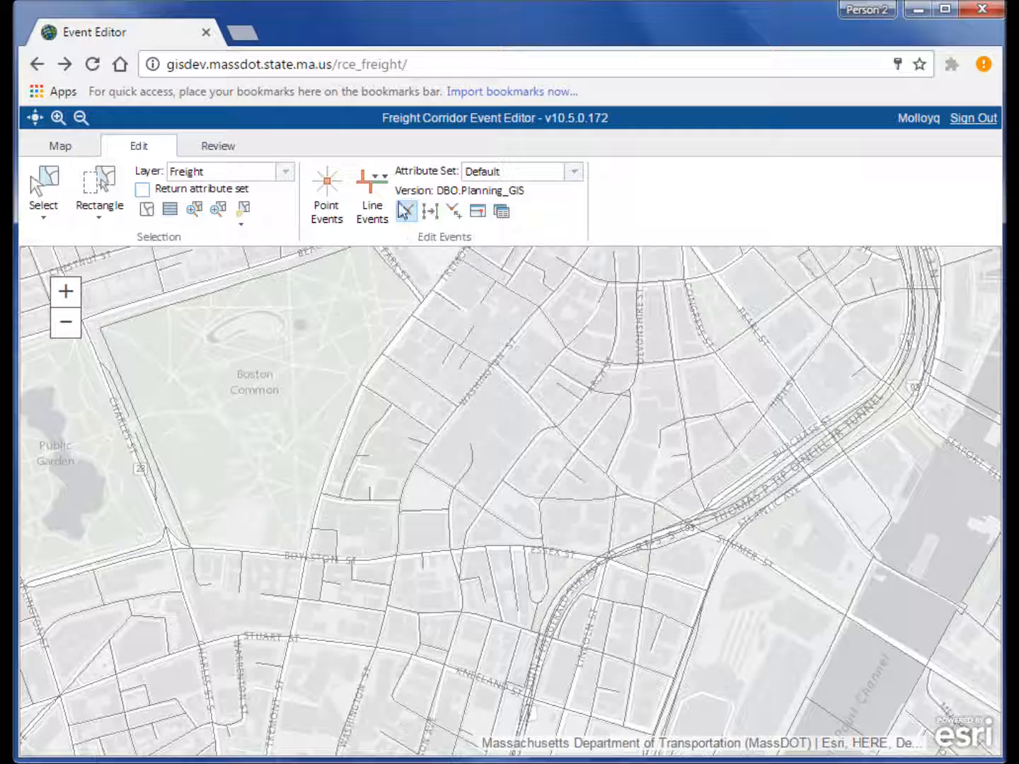
left_click(511, 172)
left_click(524, 178)
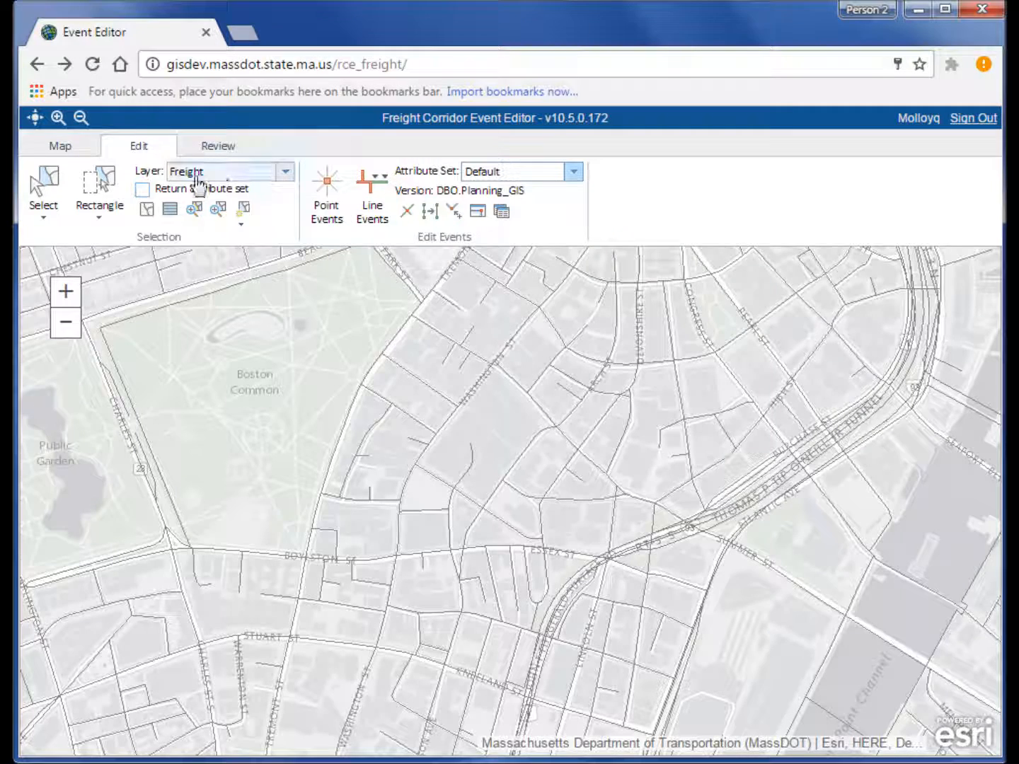
left_click(143, 189)
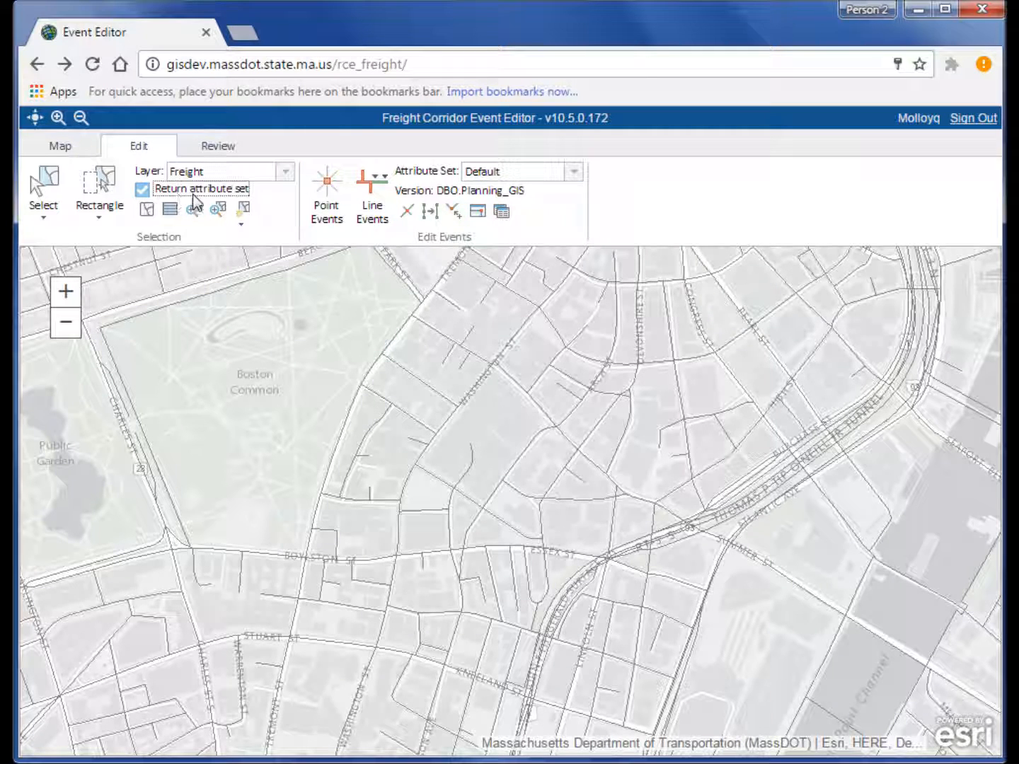
left_click(144, 191)
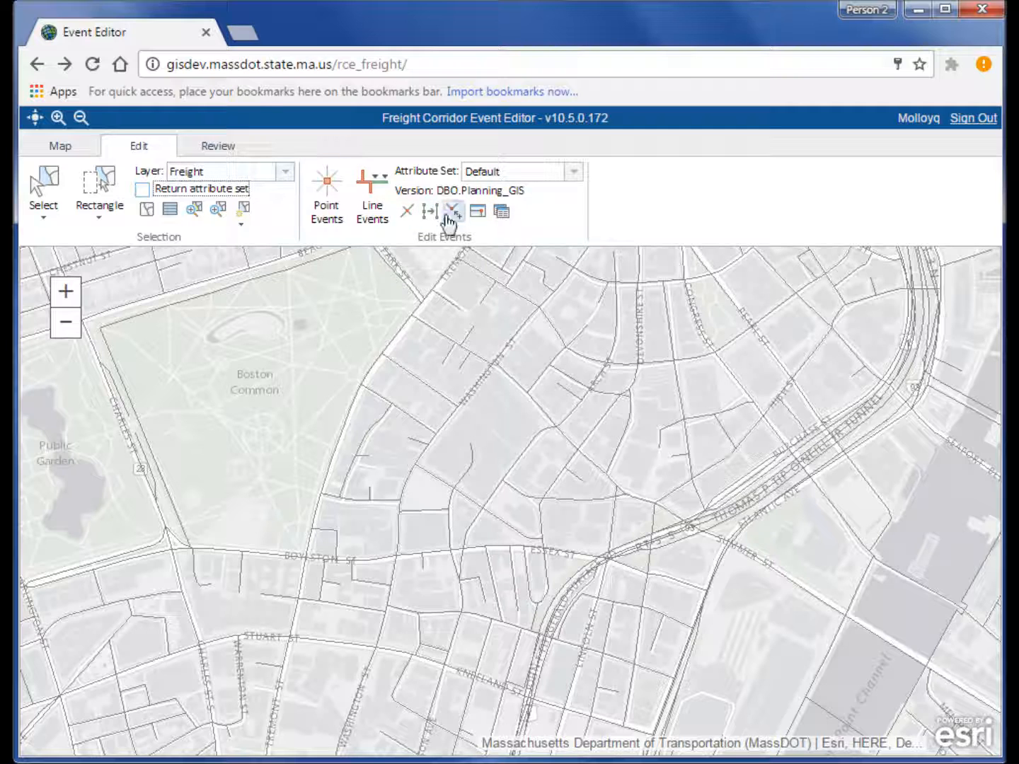
Step: Start adding line events on the Routes network and explore the map westward from Boston Common to the Dummer St area
left_click(387, 204)
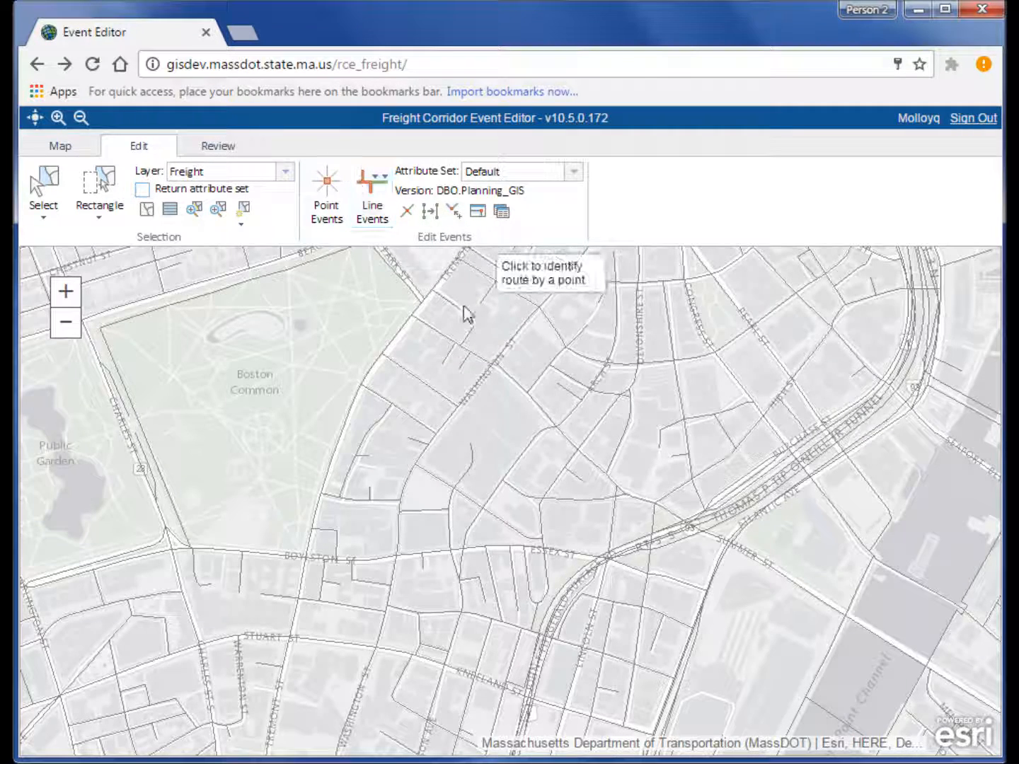
left_click(372, 208)
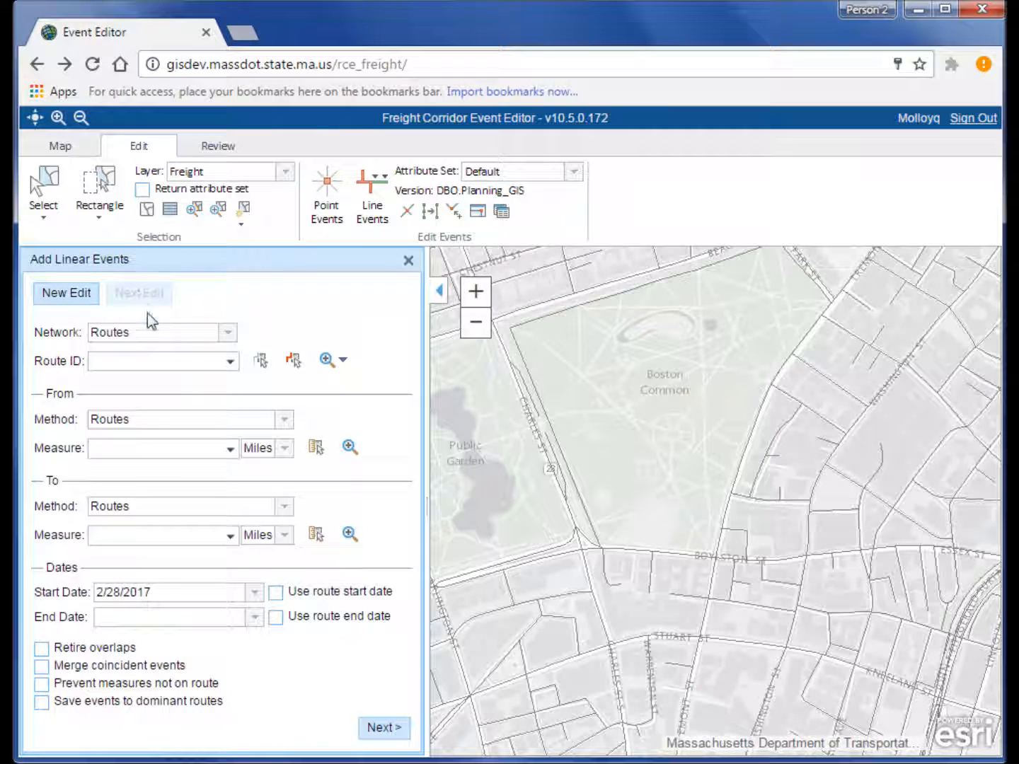
left_click_drag(709, 369, 570, 442)
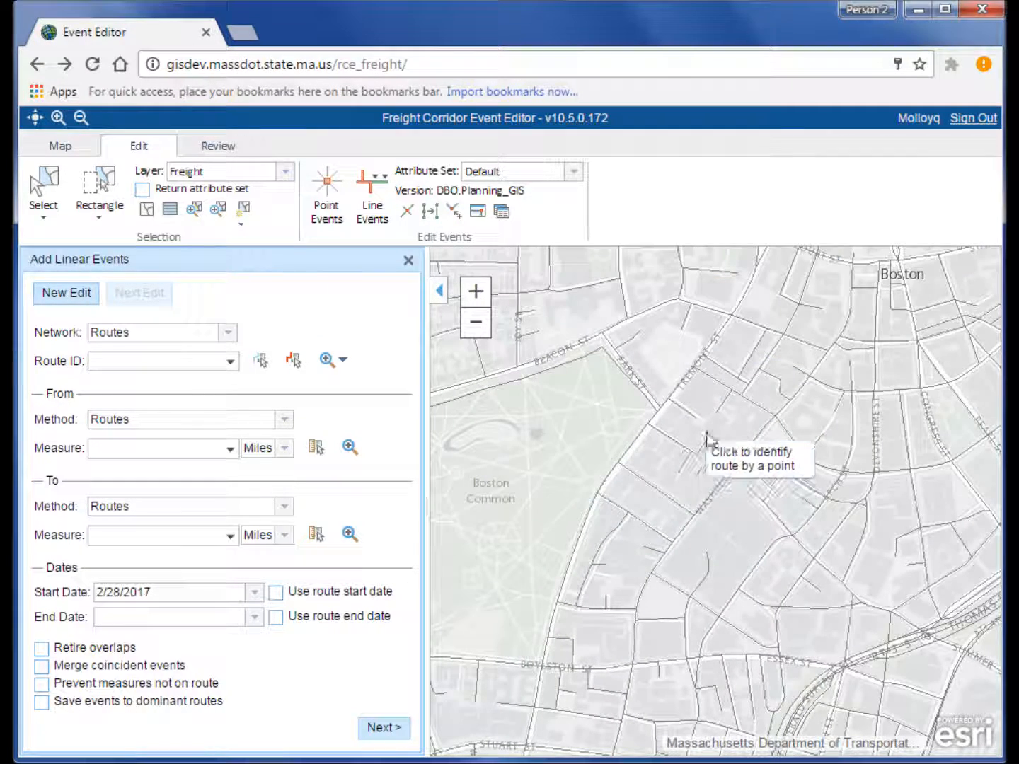
left_click_drag(565, 519, 876, 480)
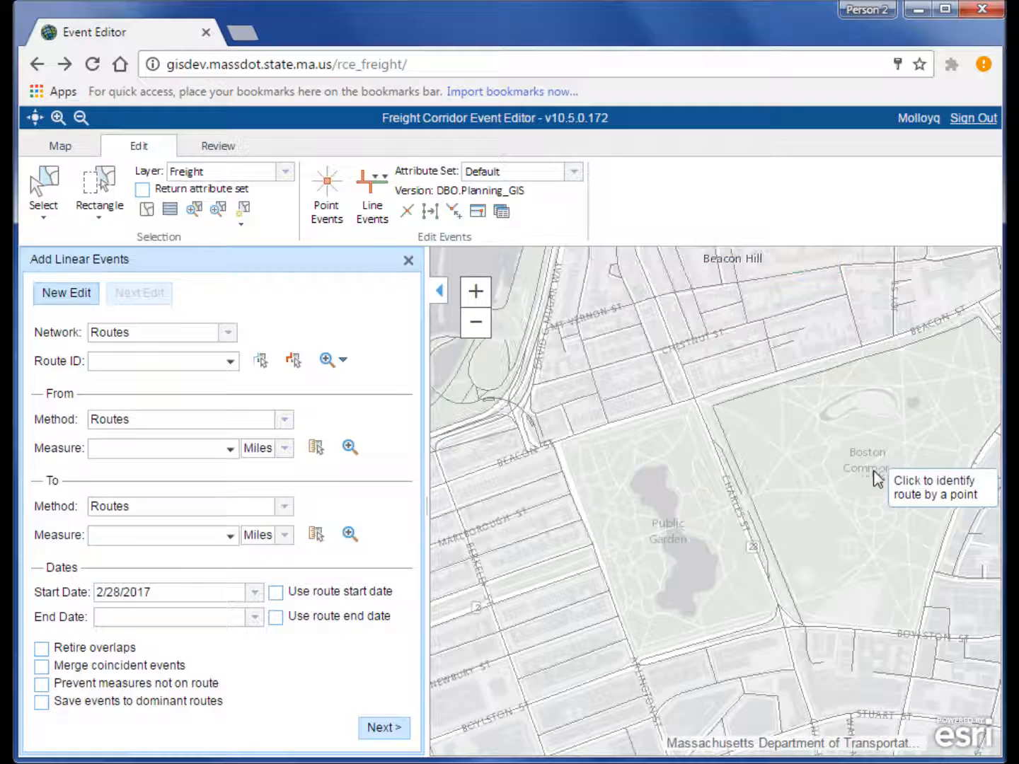
left_click_drag(668, 468, 877, 480)
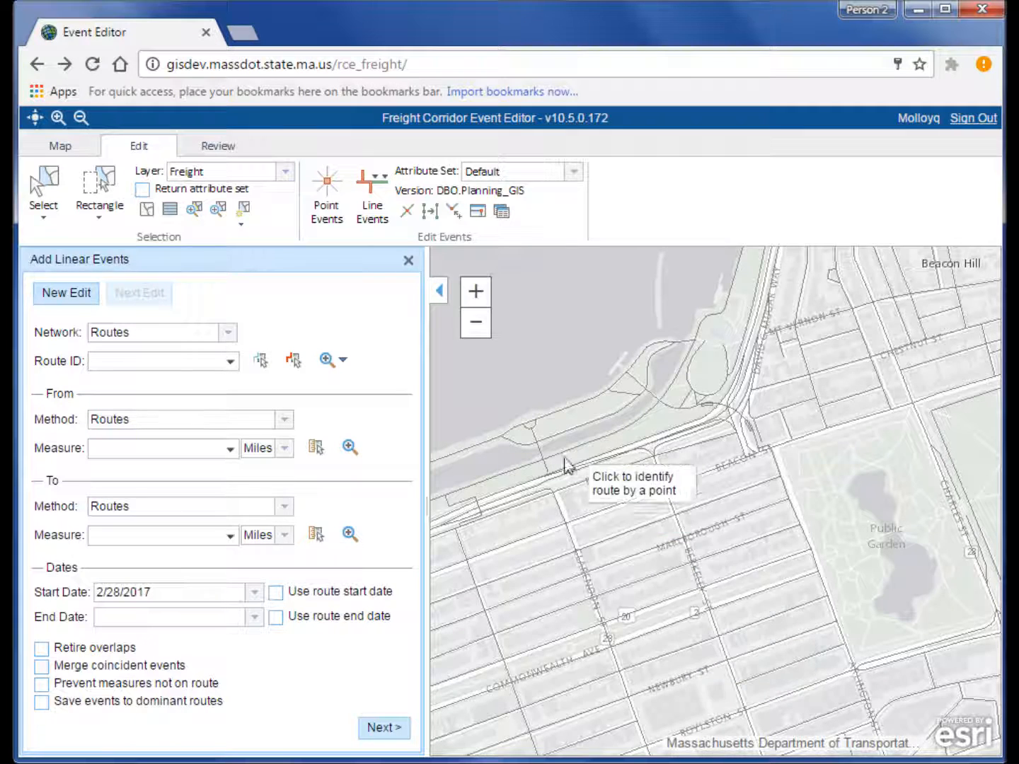
left_click_drag(514, 415, 955, 340)
left_click_drag(565, 689, 842, 615)
scroll(841, 614, "down", 3)
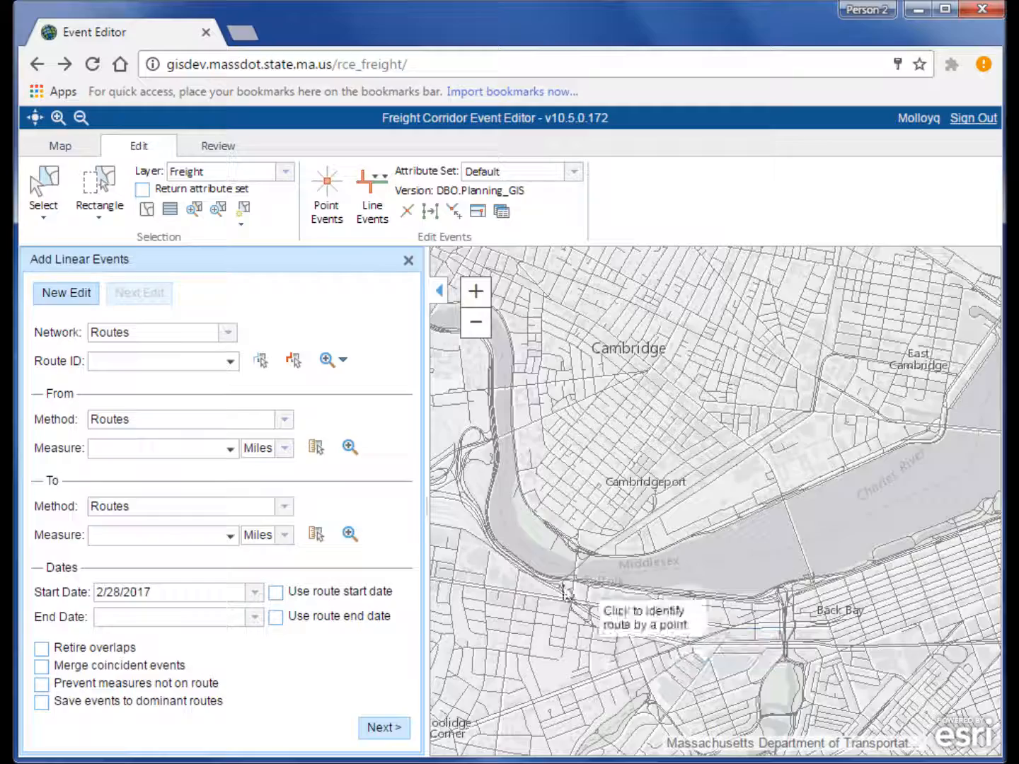
left_click_drag(715, 559, 793, 444)
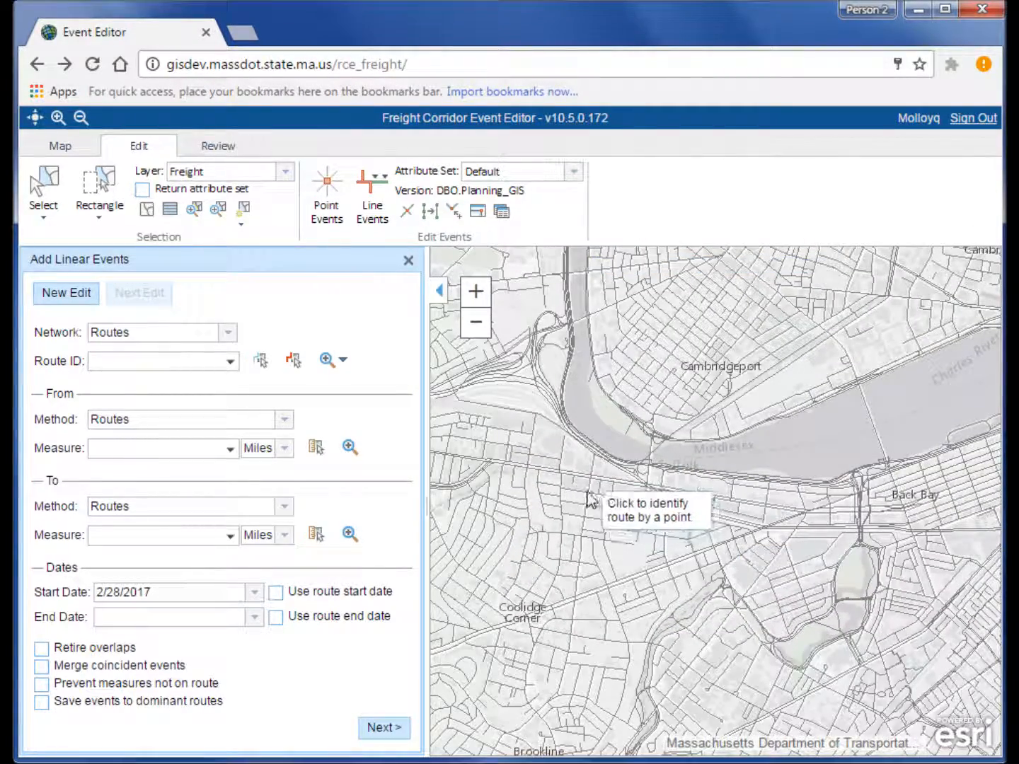
scroll(593, 501, "up", 5)
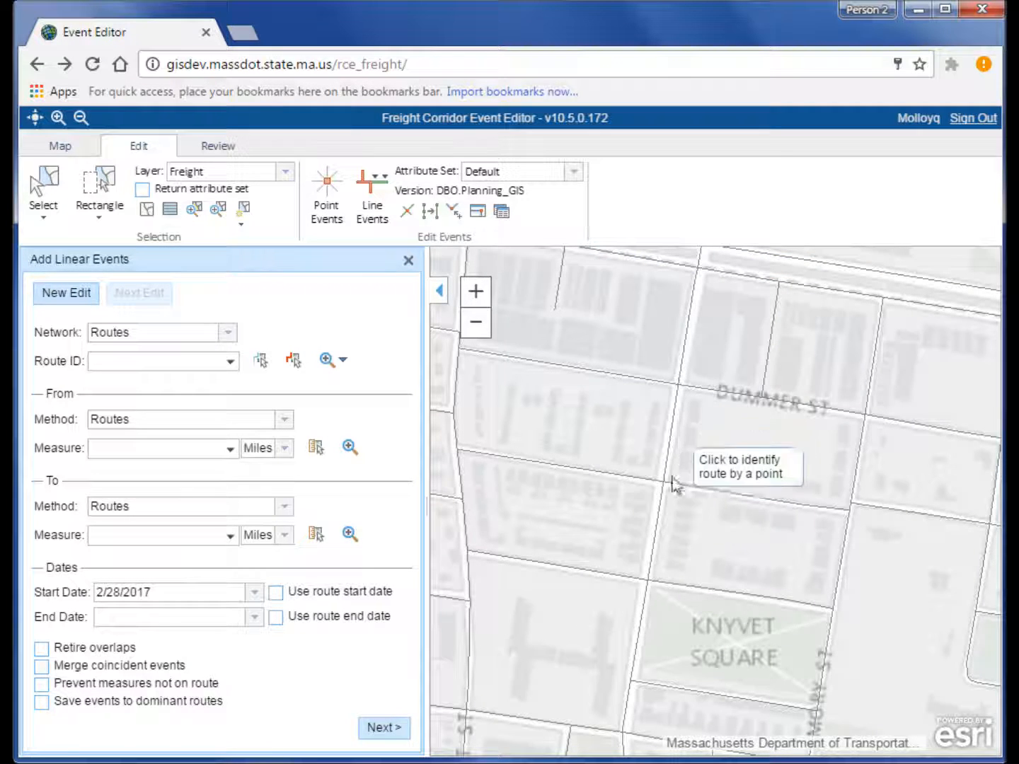
left_click_drag(534, 436, 626, 470)
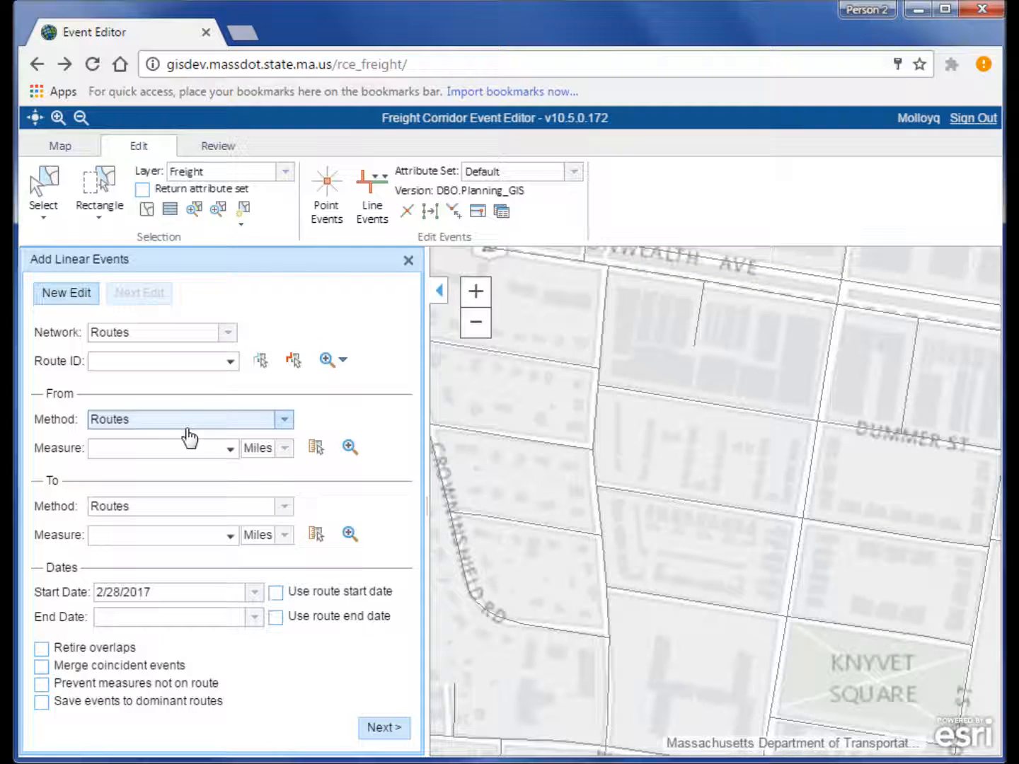
Step: Choose I90 EB as the event's route by picking the eastbound Mass Pike on the map near North Brighton
scroll(571, 431, "down", 5)
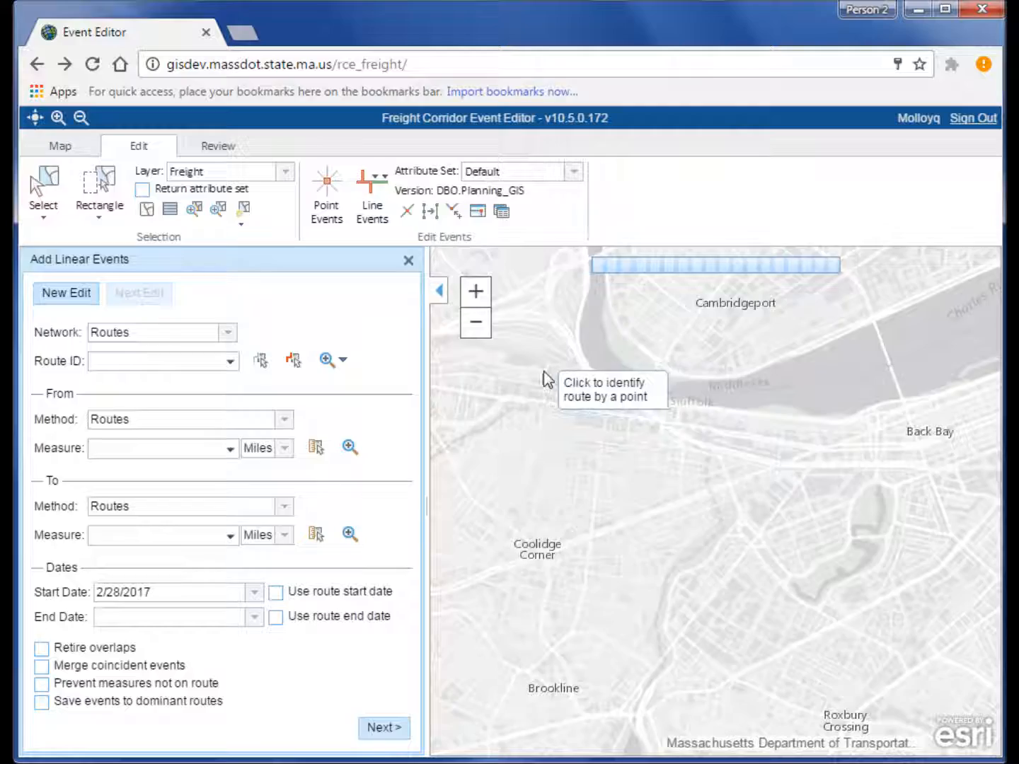
left_click_drag(545, 372, 897, 438)
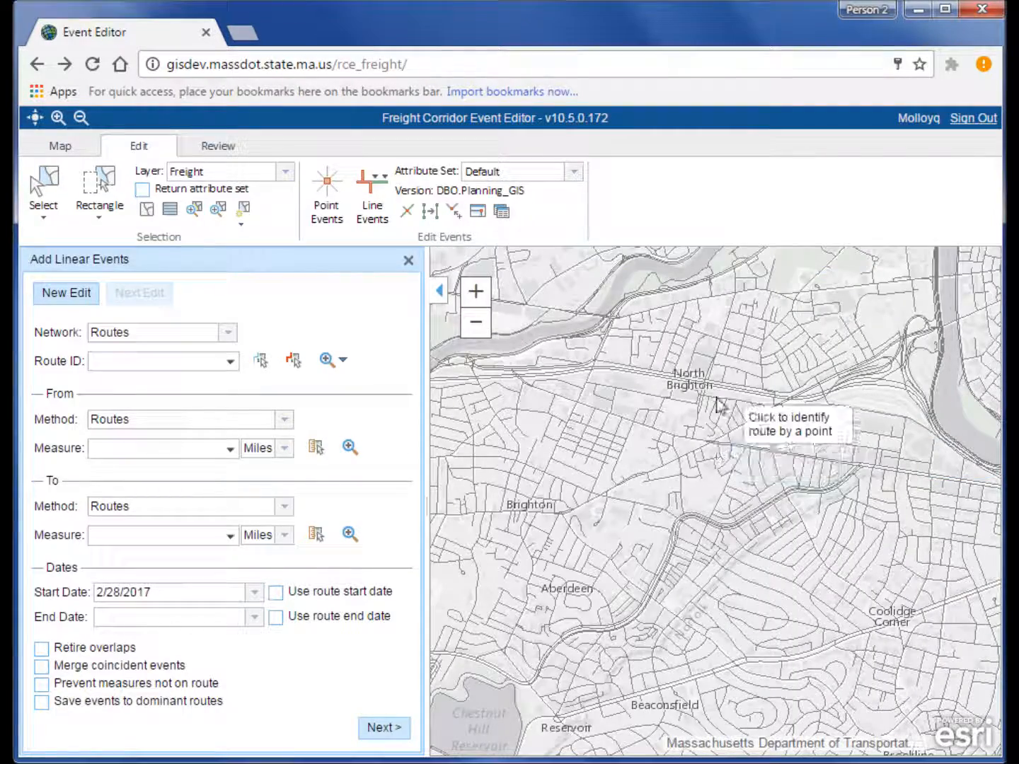
scroll(696, 389, "up", 2)
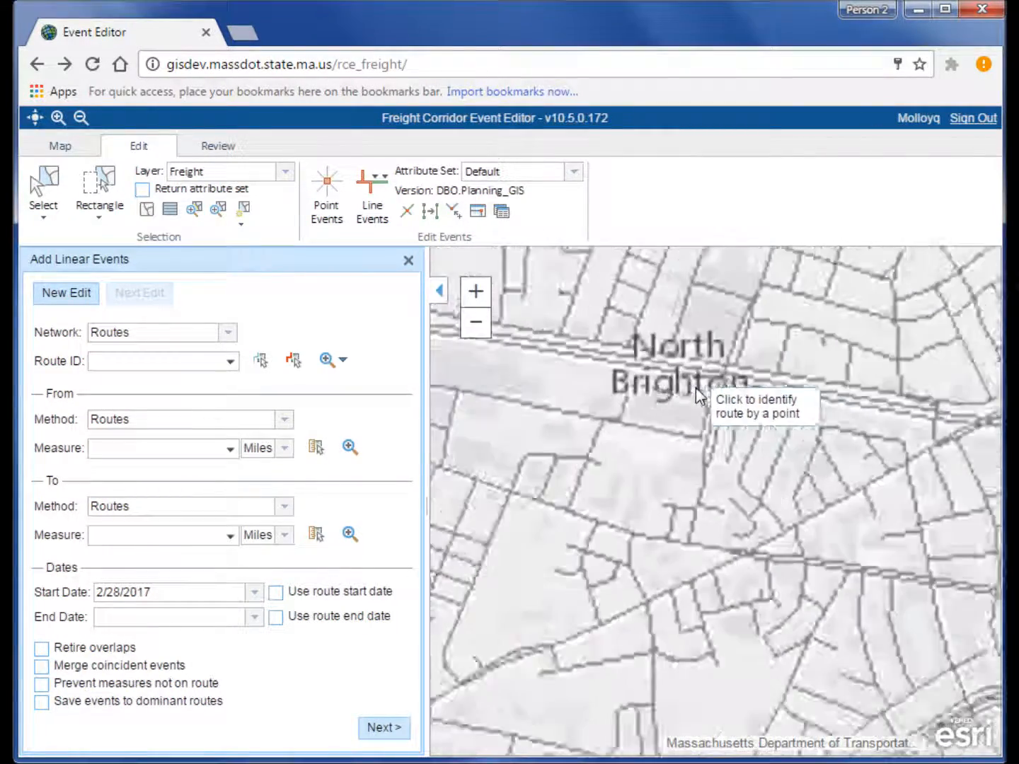
scroll(614, 404, "up", 1)
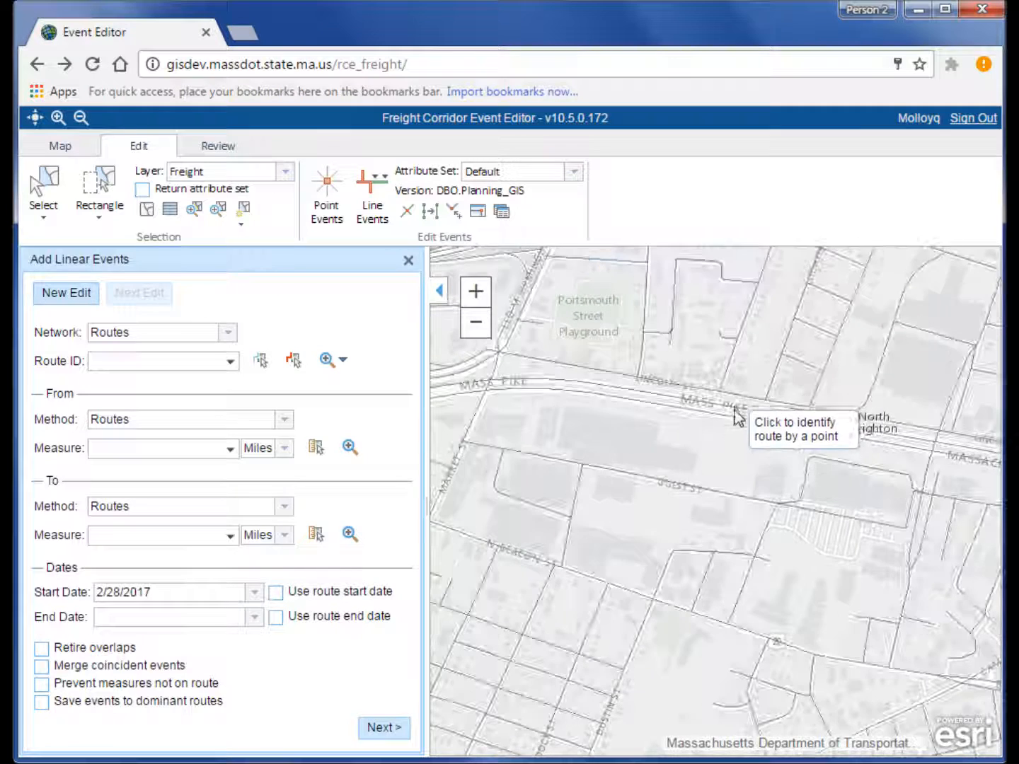
left_click(163, 362)
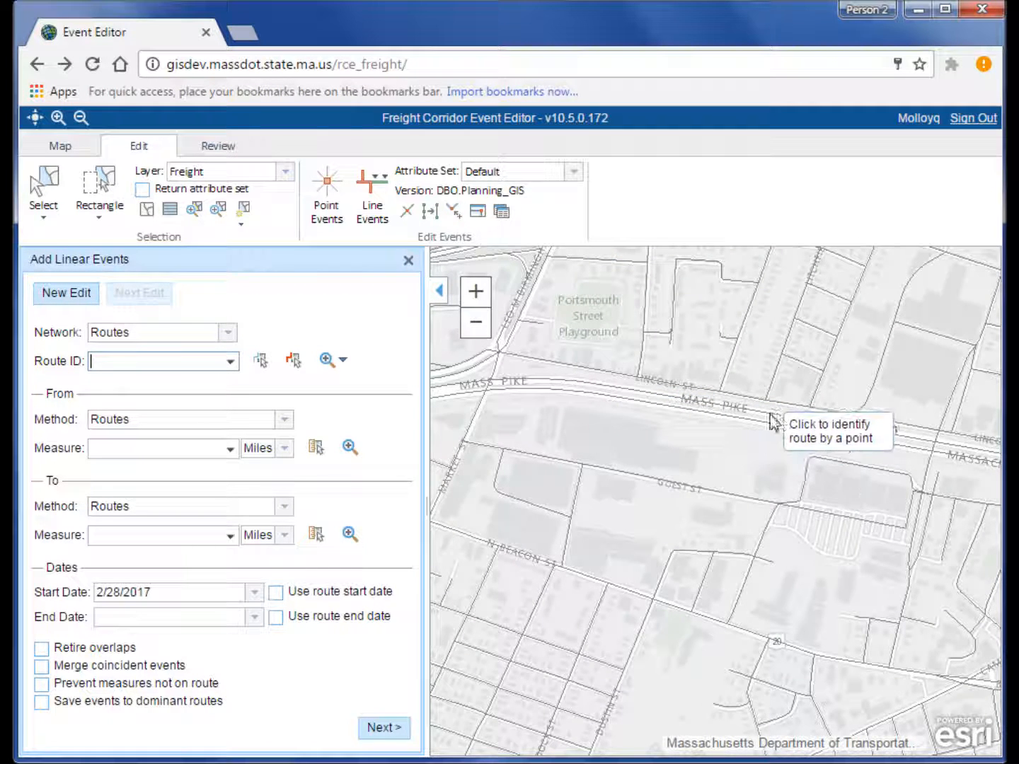
left_click(261, 360)
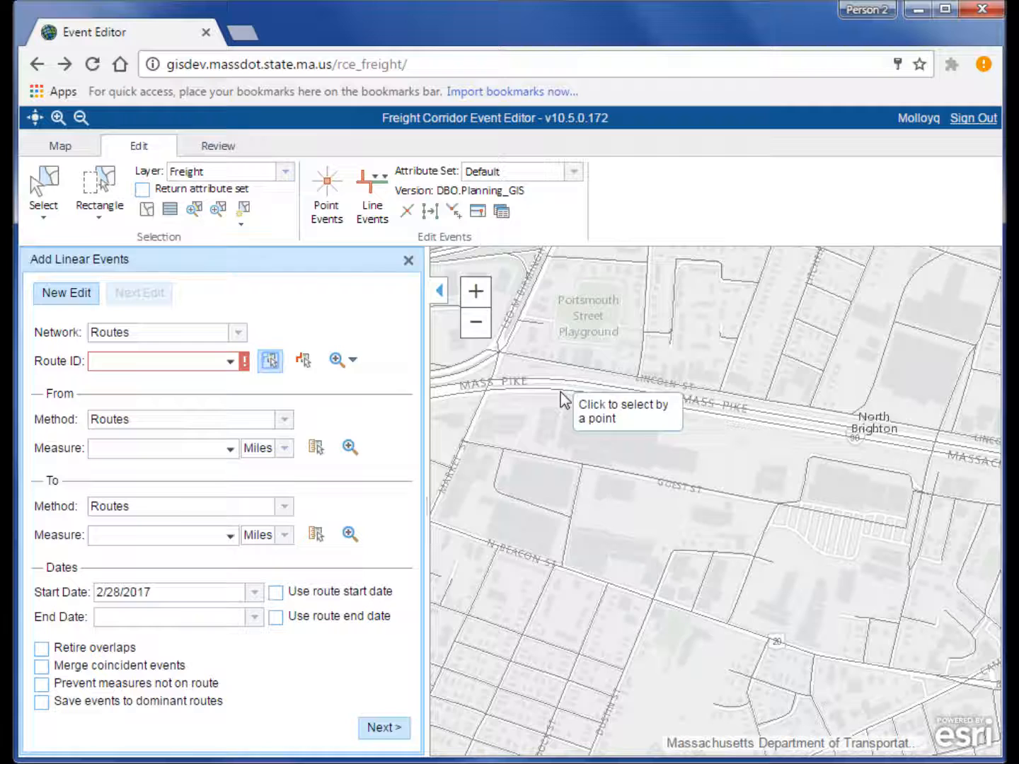
left_click(579, 399)
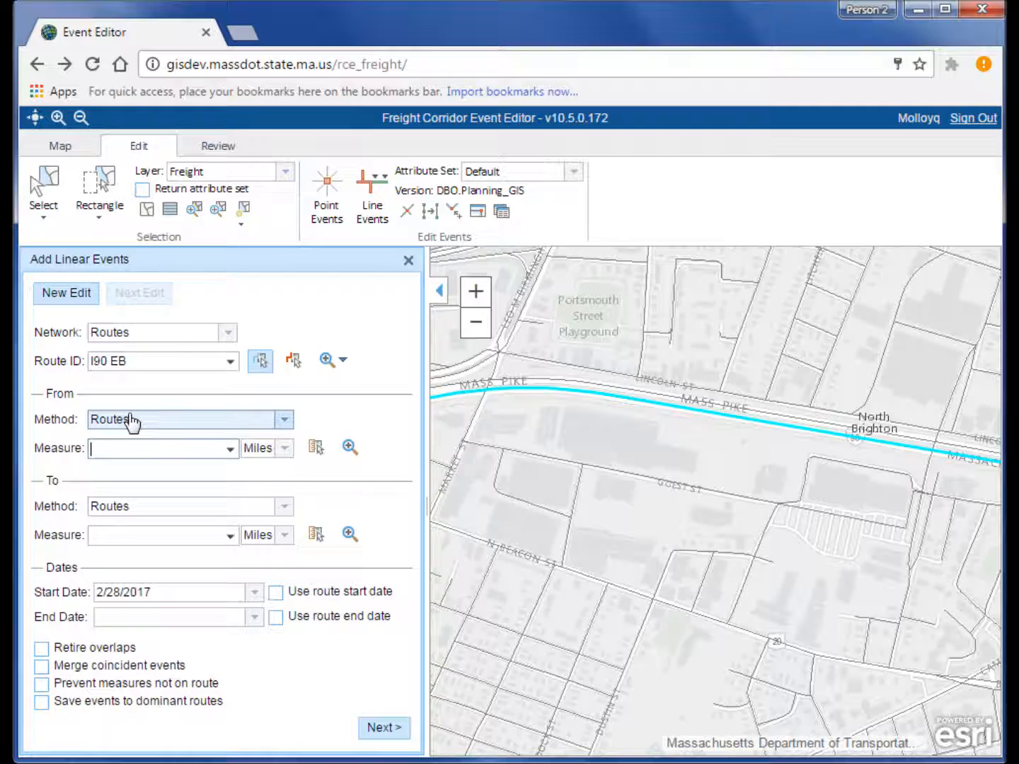
Step: Set the From measure to about 130.36 miles by picking a point on the I90 EB route near Parsons St
scroll(549, 444, "down", 2)
left_click_drag(521, 457, 743, 473)
scroll(742, 472, "down", 2)
scroll(742, 468, "down", 3)
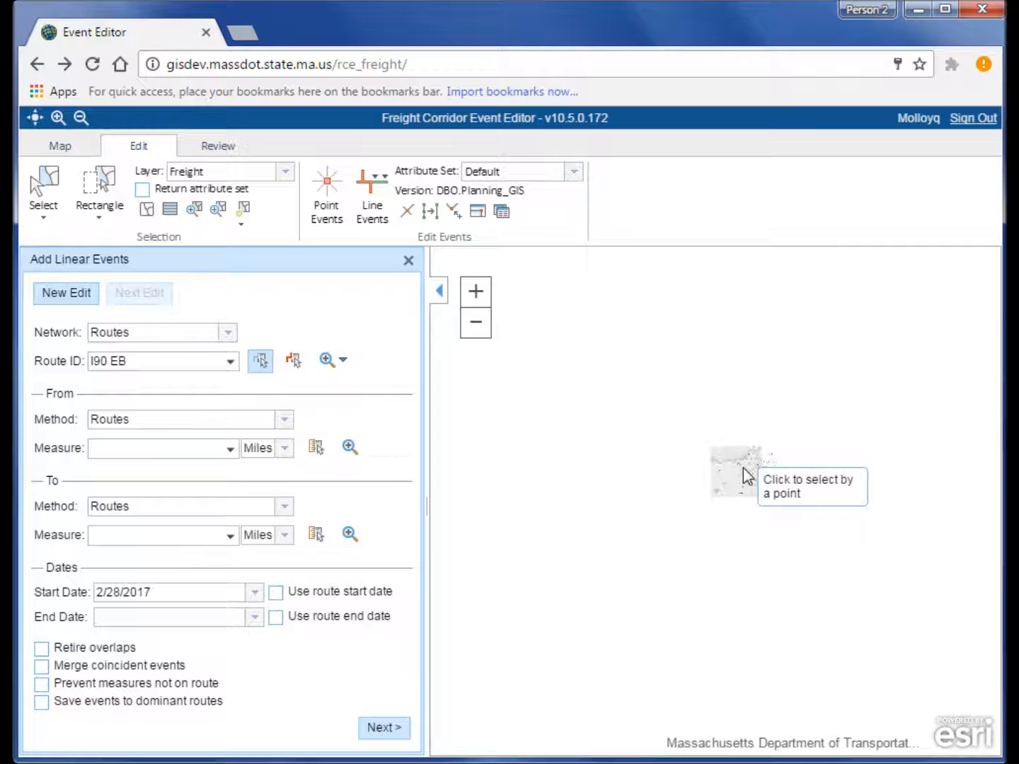
scroll(737, 470, "down", 1)
scroll(710, 482, "up", 2)
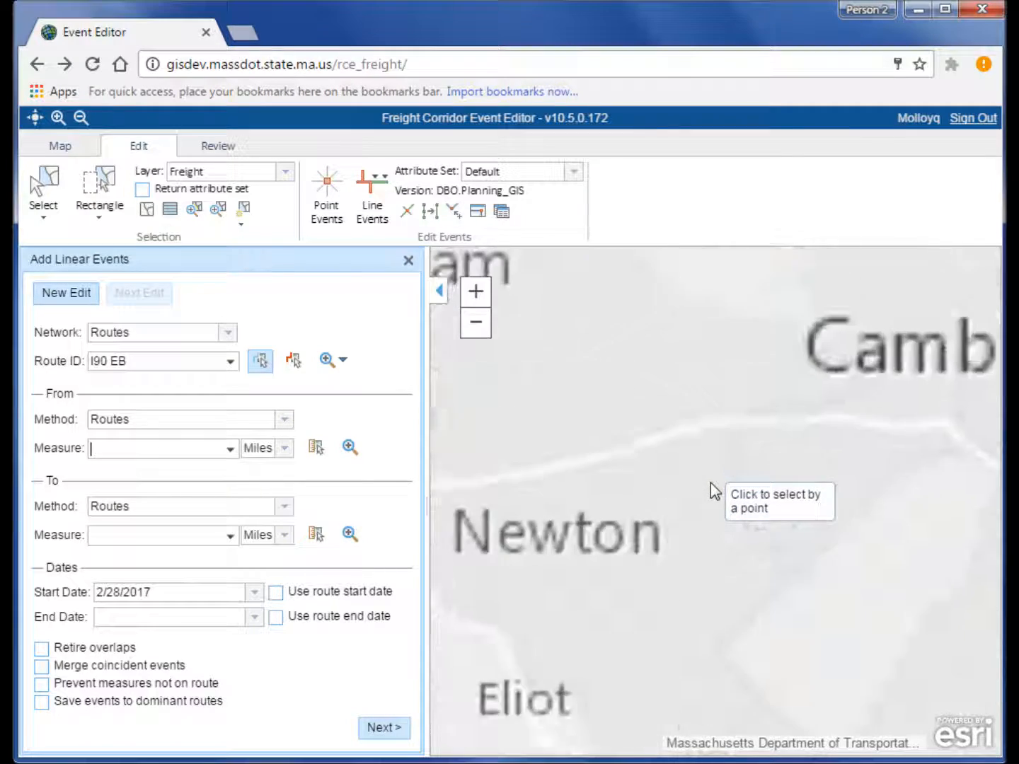
scroll(795, 407, "up", 4)
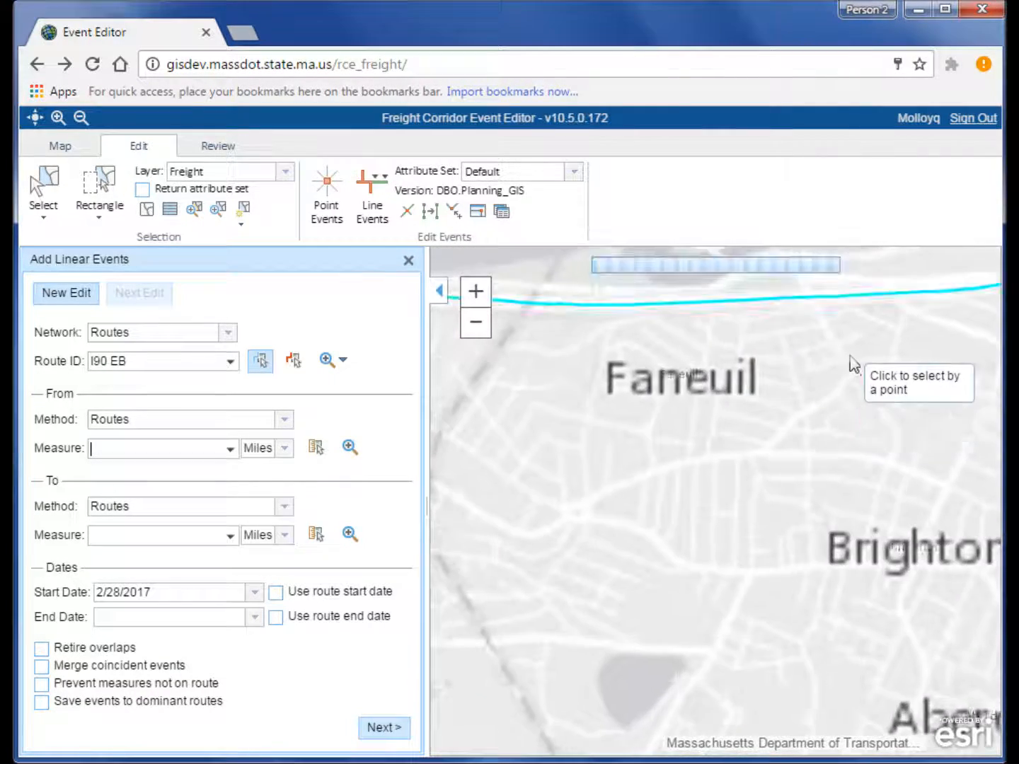
left_click_drag(868, 327, 719, 495)
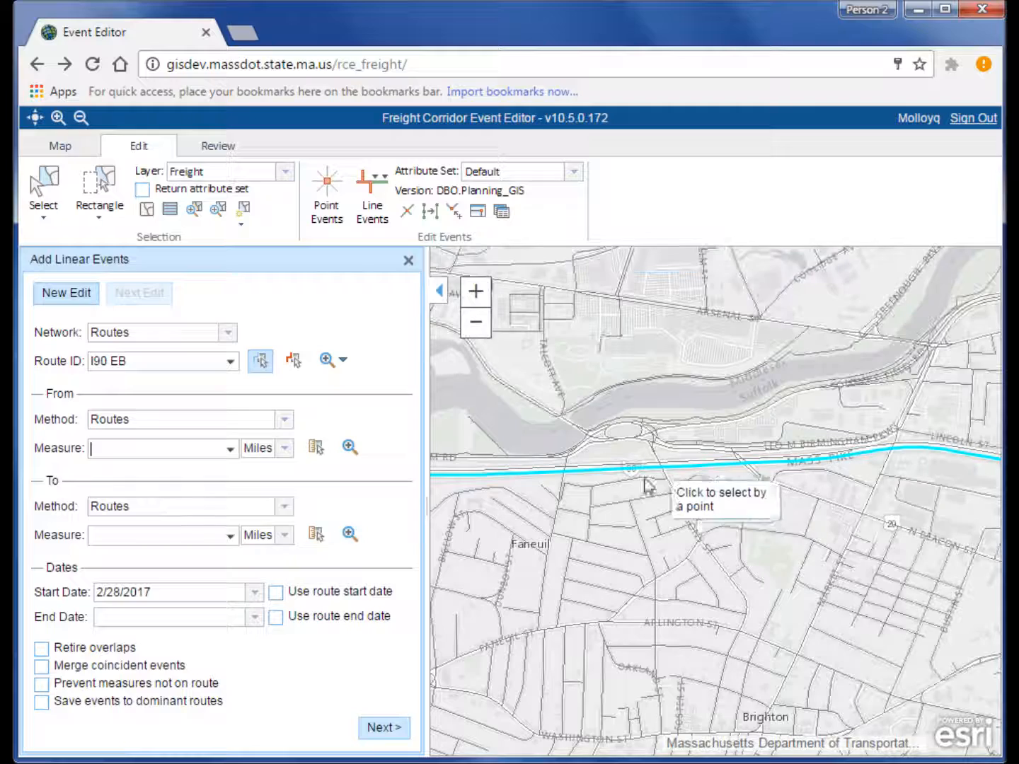
left_click_drag(811, 482, 755, 498)
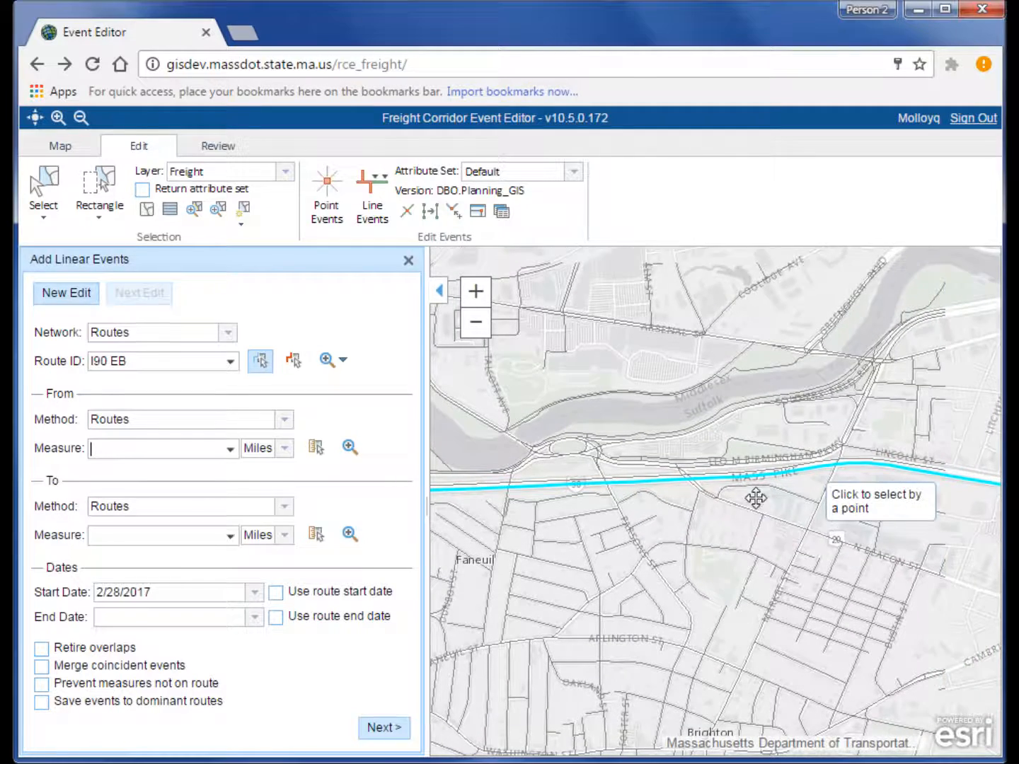
left_click(659, 490)
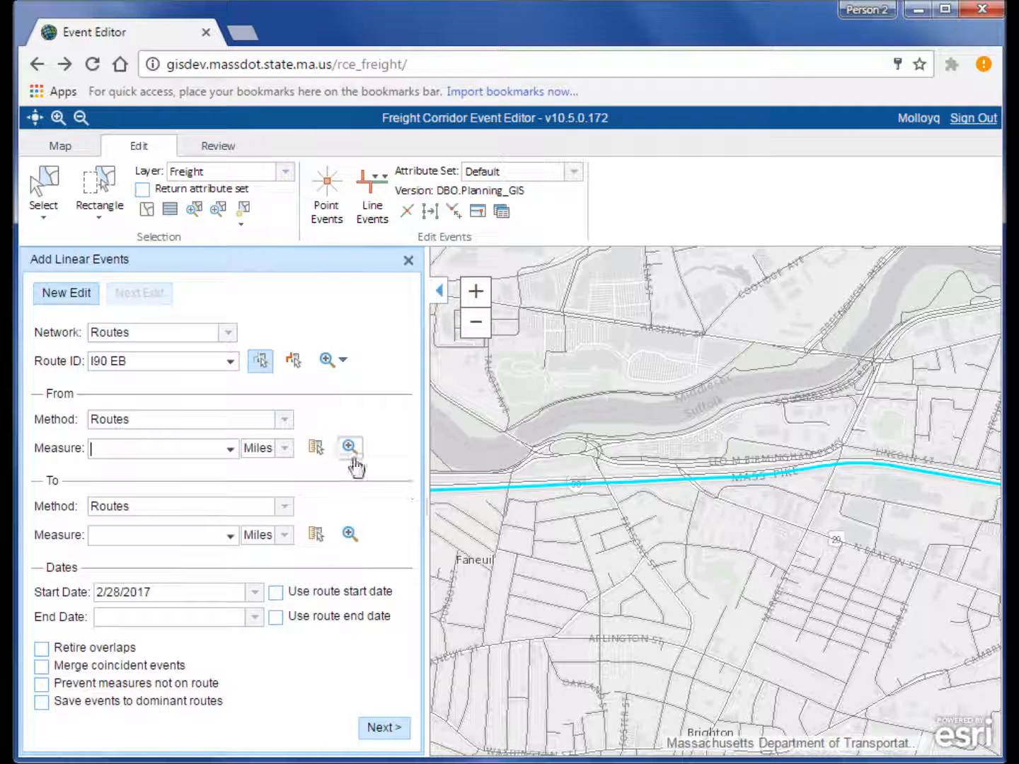
left_click(315, 453)
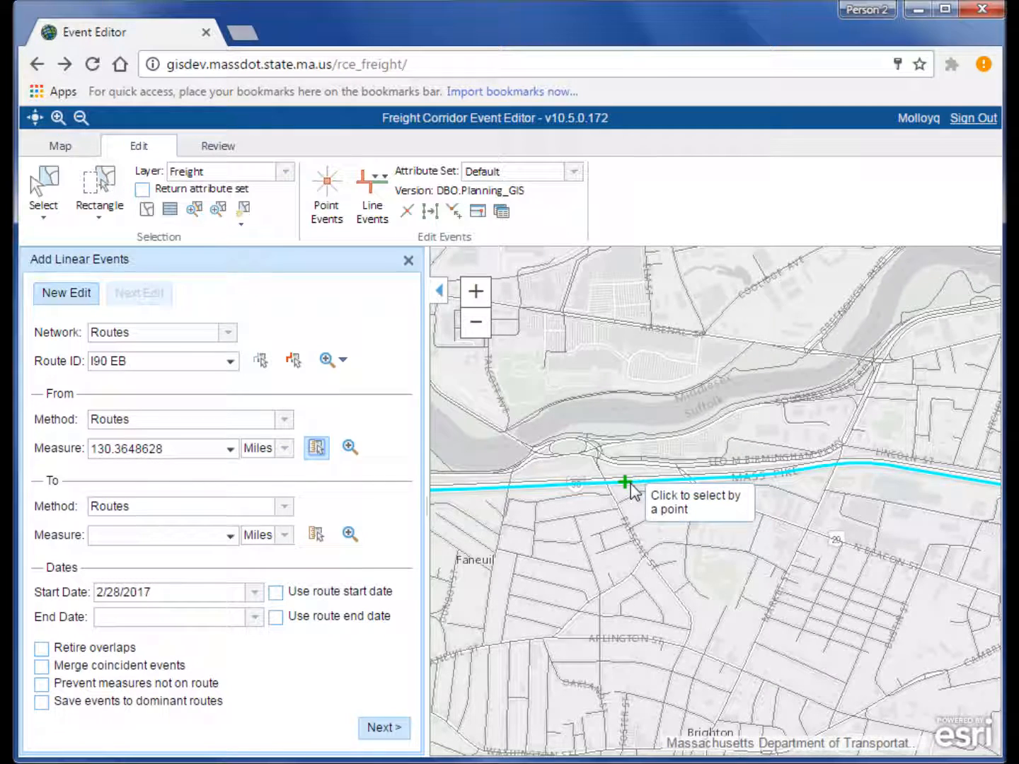
Step: Set the To measure to 139.5151 miles by picking the eastern end of the I90 EB route in East Boston on the map
scroll(631, 485, "up", 1)
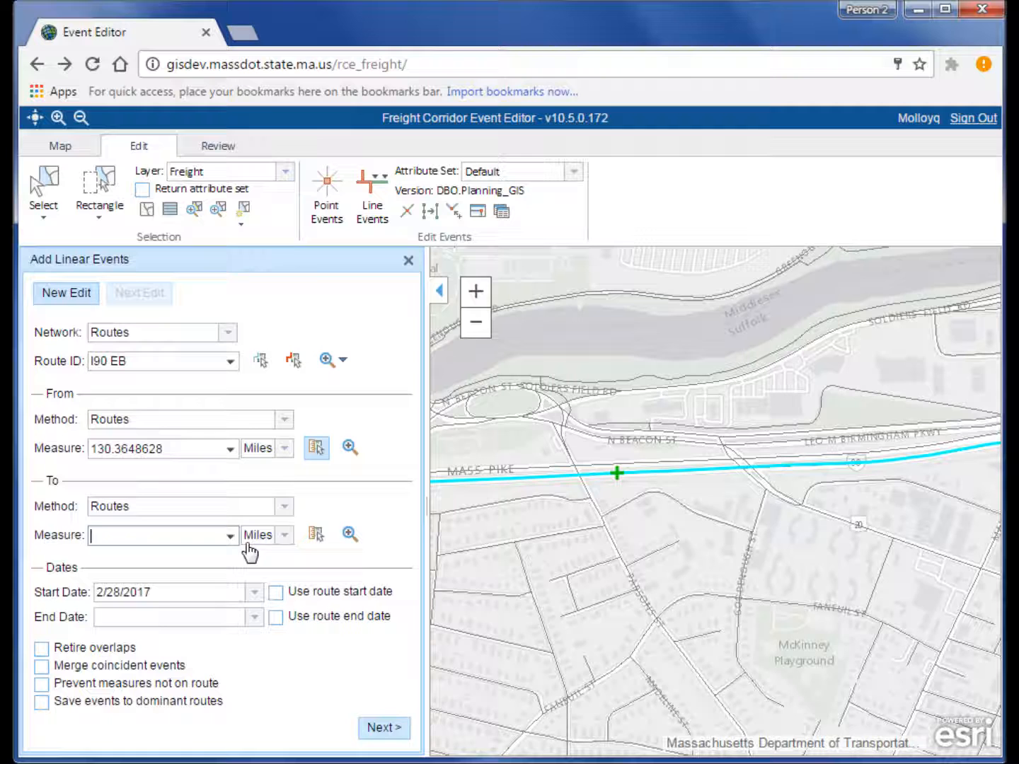
left_click(327, 539)
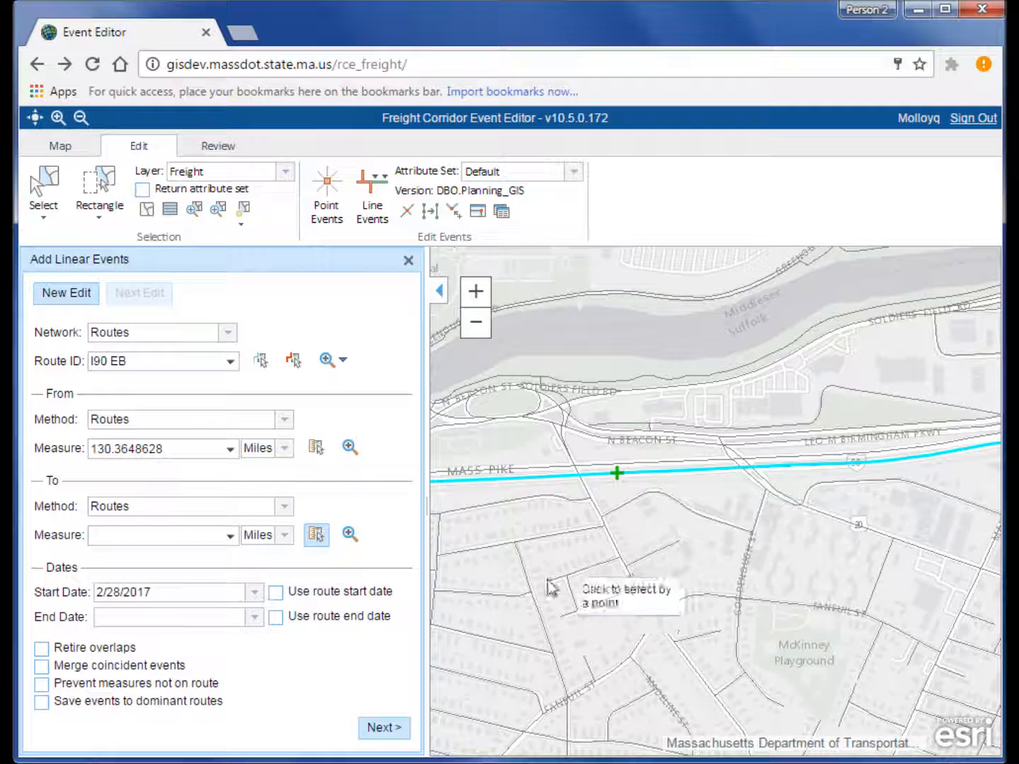
scroll(778, 523, "down", 2)
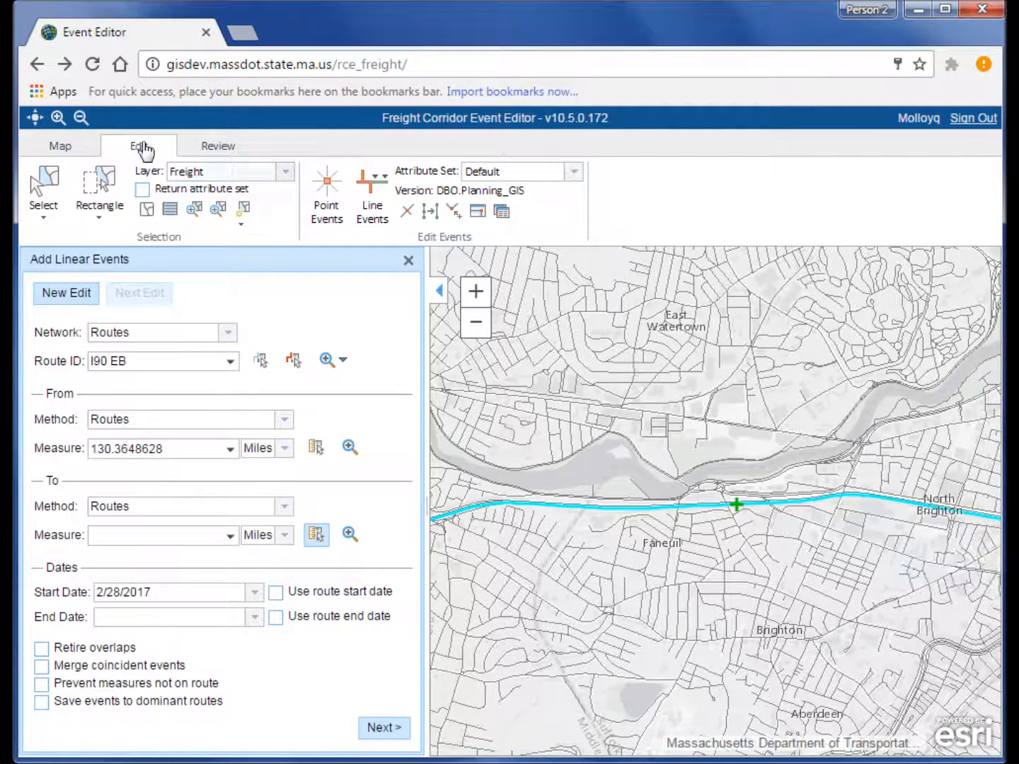
left_click_drag(761, 438, 405, 464)
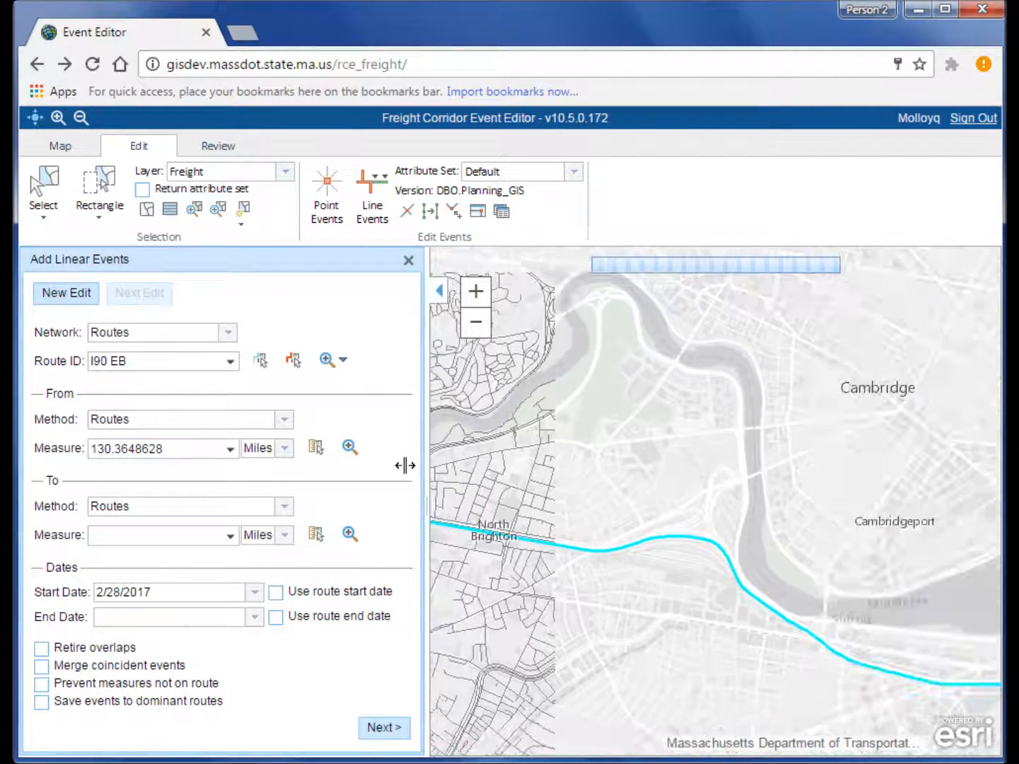
left_click_drag(913, 608, 671, 467)
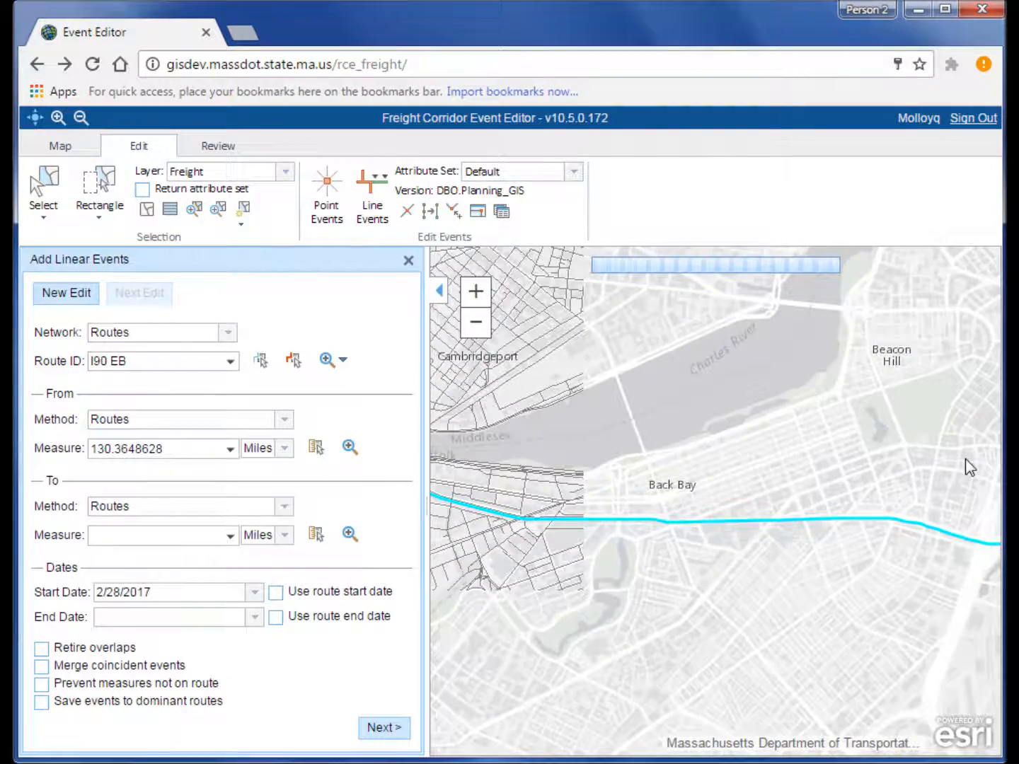
left_click_drag(965, 459, 626, 473)
left_click_drag(945, 478, 736, 557)
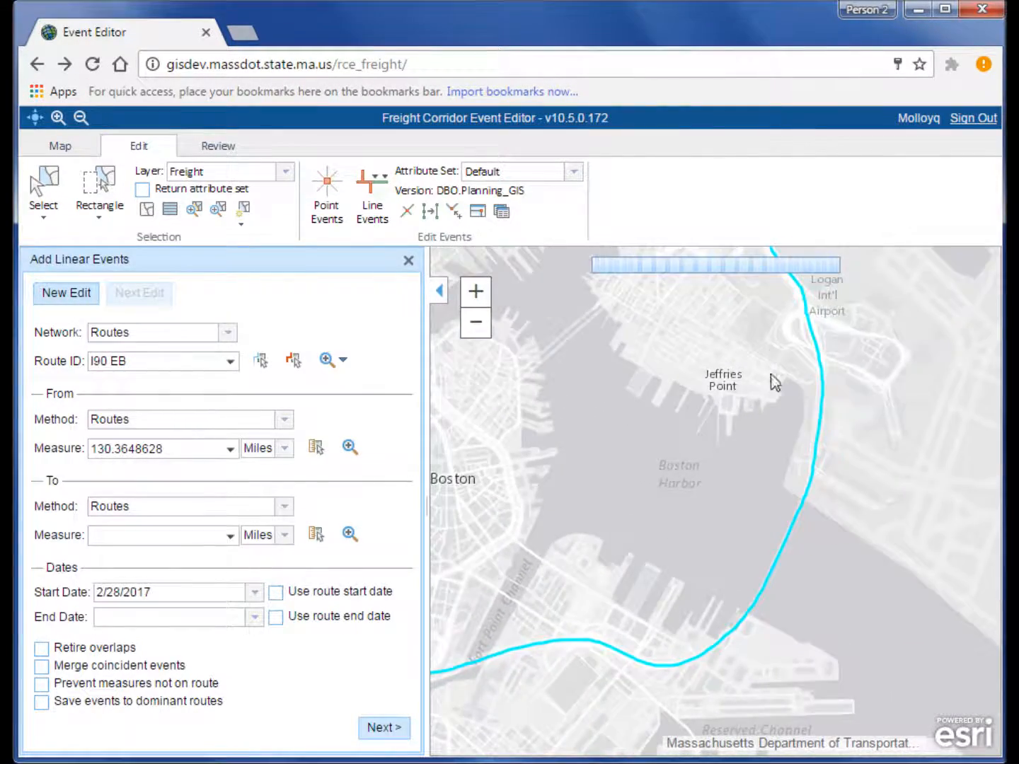
left_click_drag(774, 382, 846, 588)
scroll(849, 554, "down", 1)
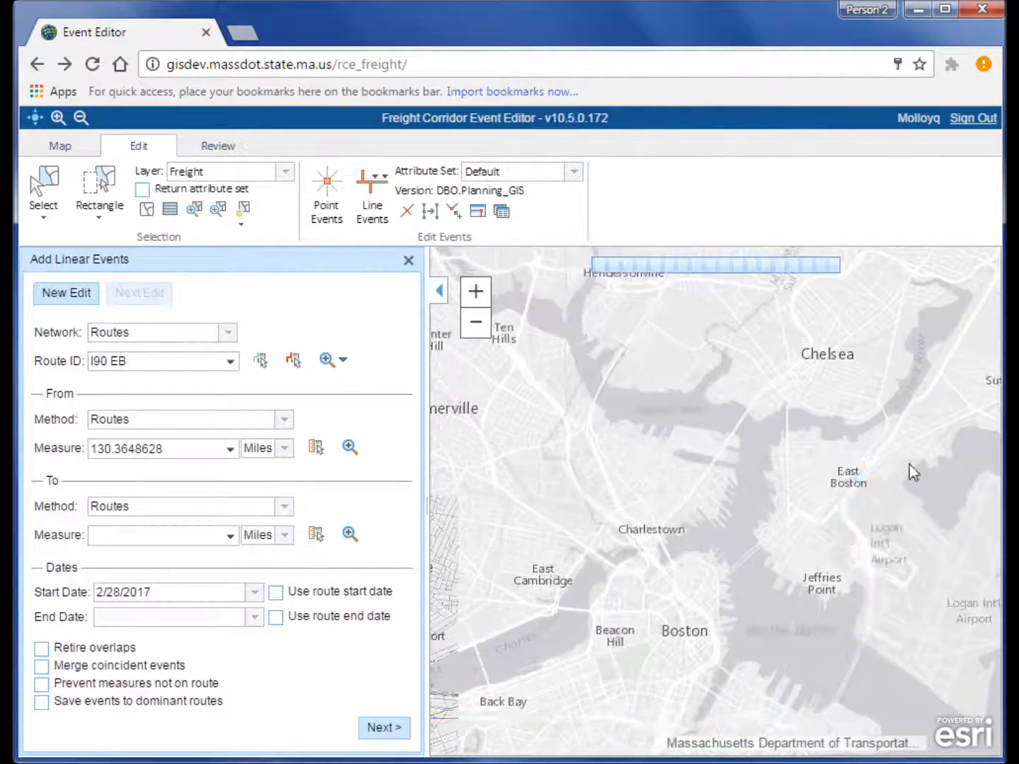
scroll(908, 472, "up", 2)
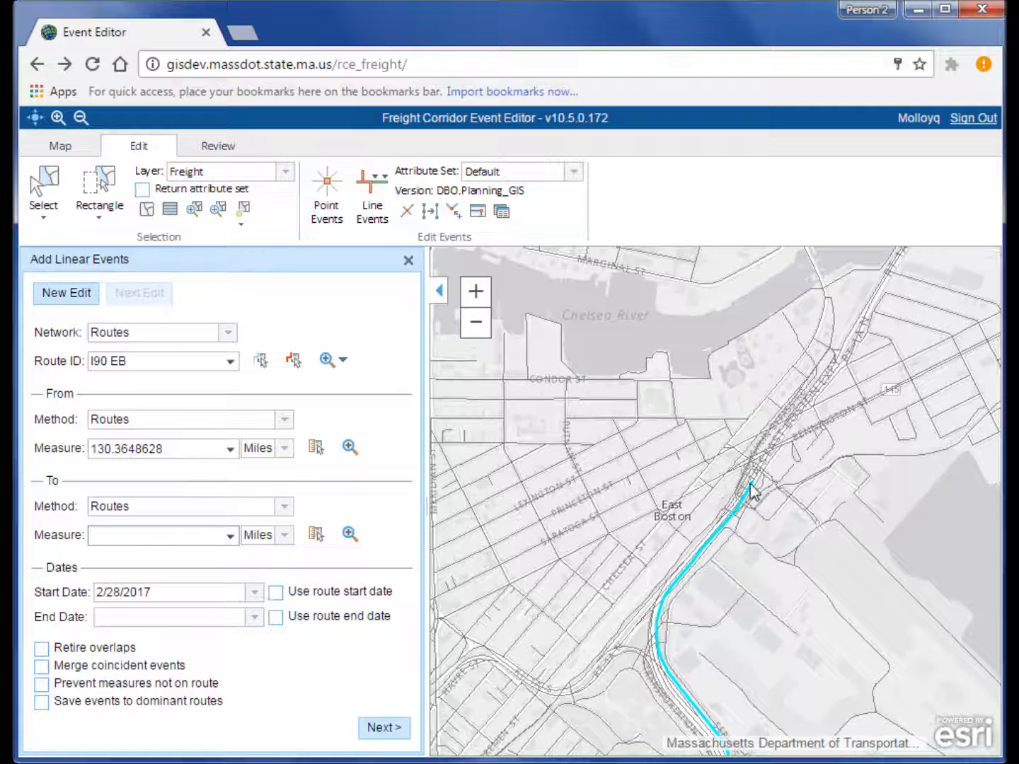
left_click(316, 537)
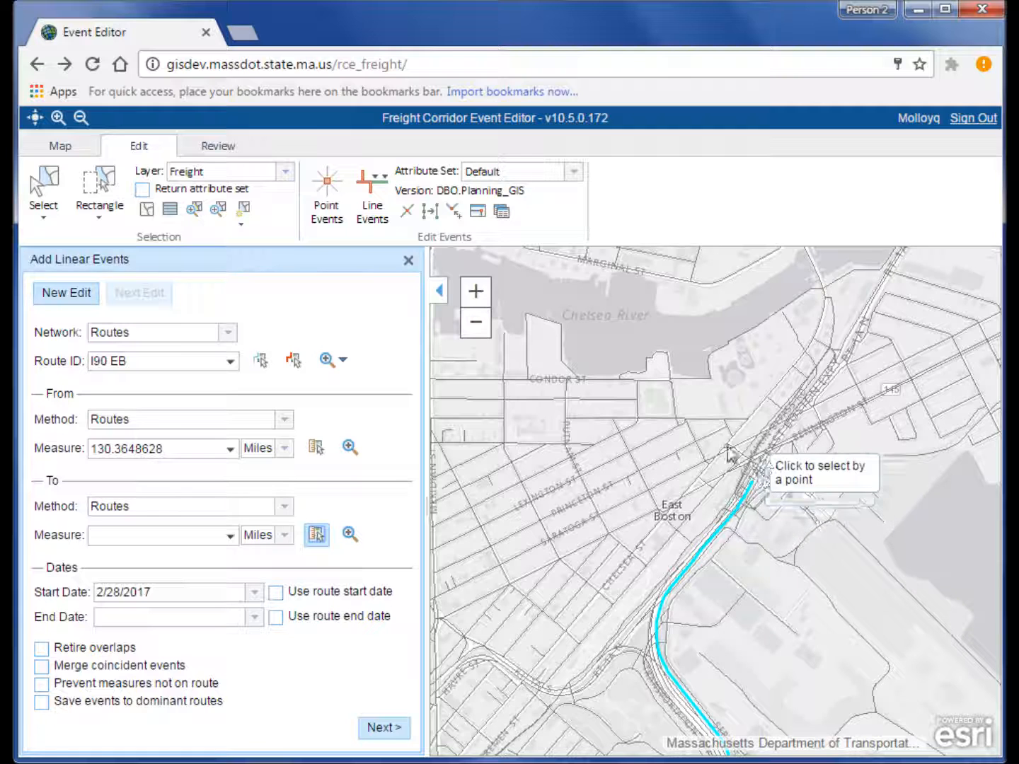
left_click(768, 440)
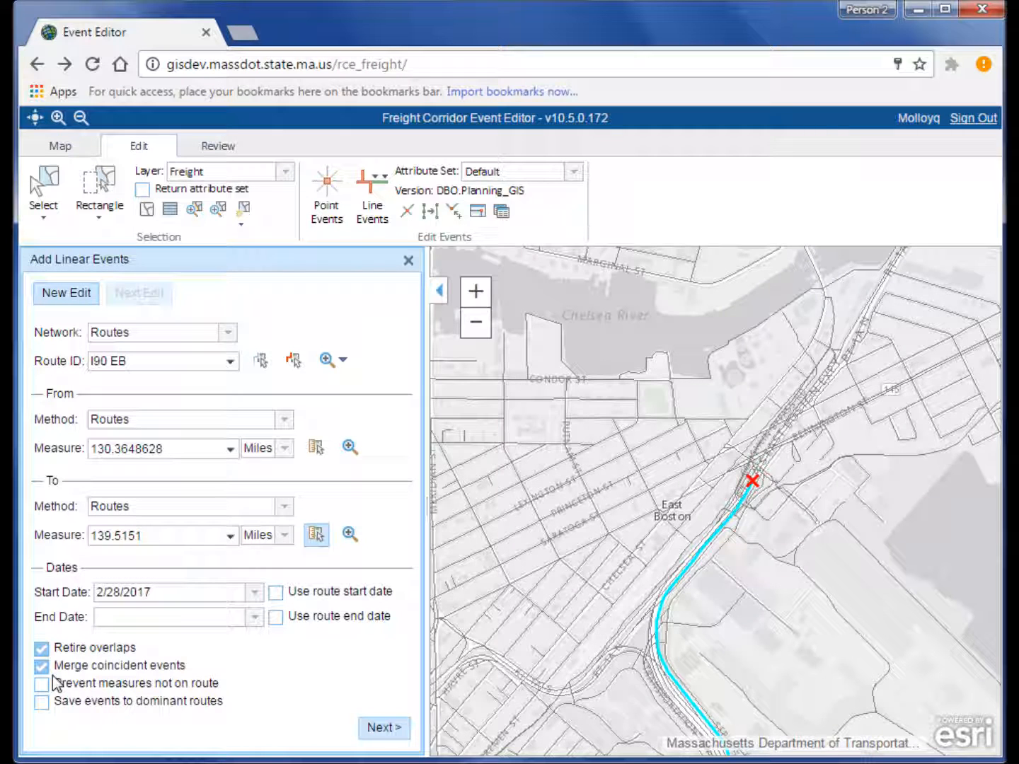
Step: Enable Retire overlaps and Merge coincident events, and enter the creator's name in the event's Created By attribute
left_click(373, 730)
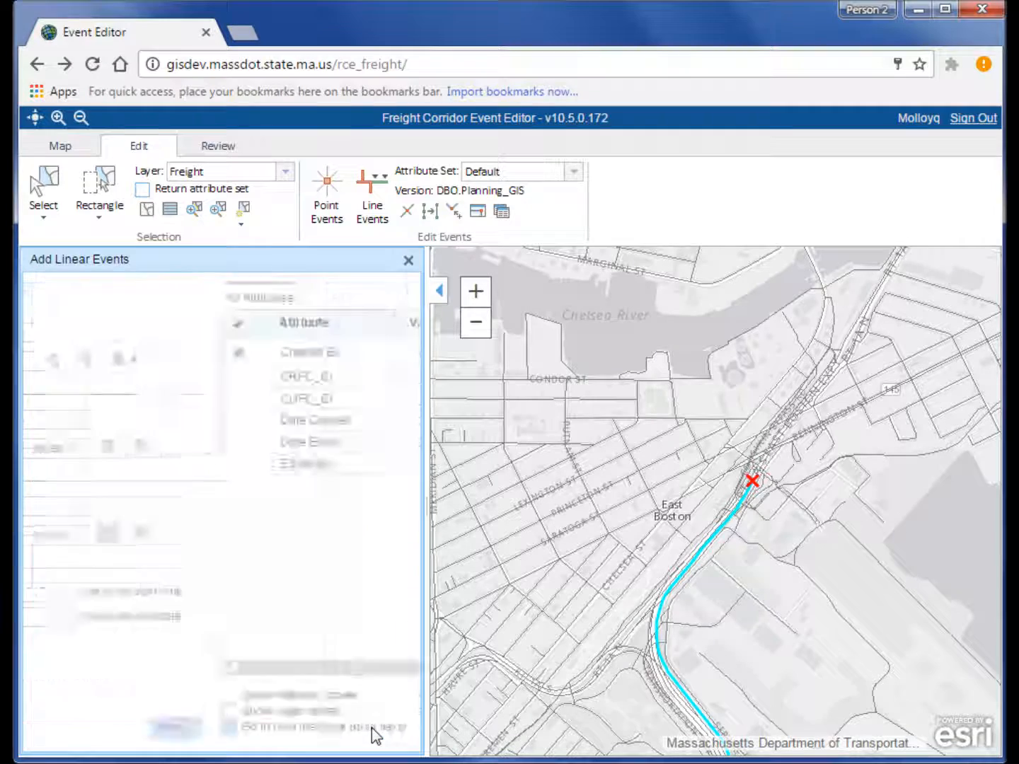
left_click(274, 380)
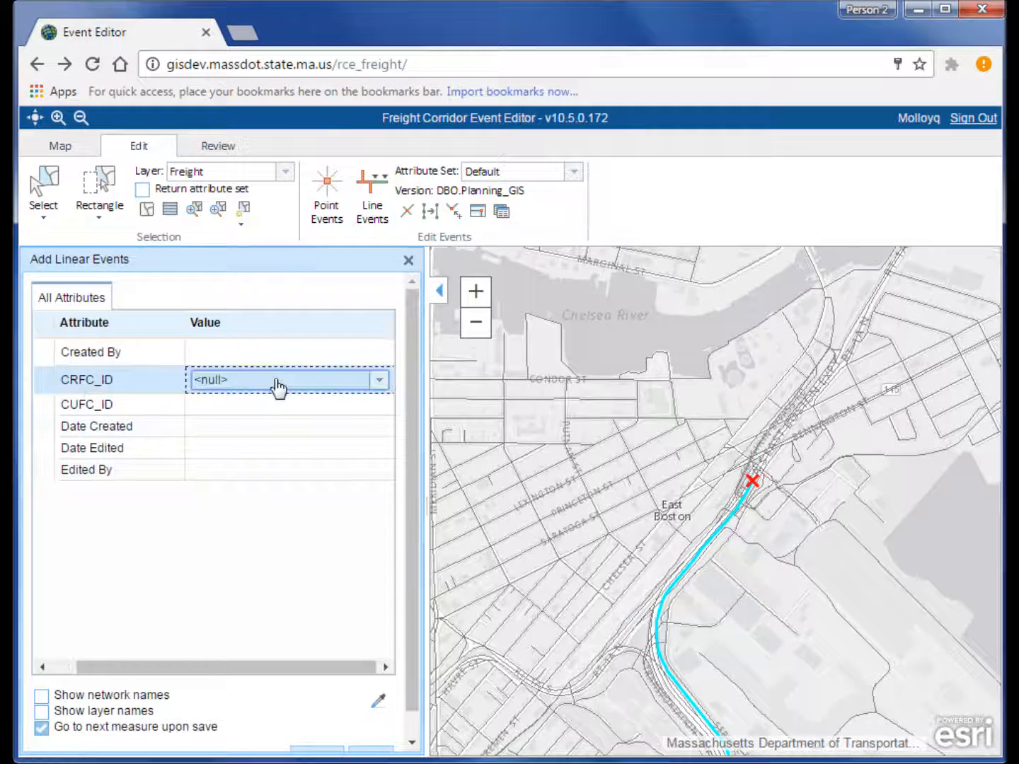
left_click(313, 353)
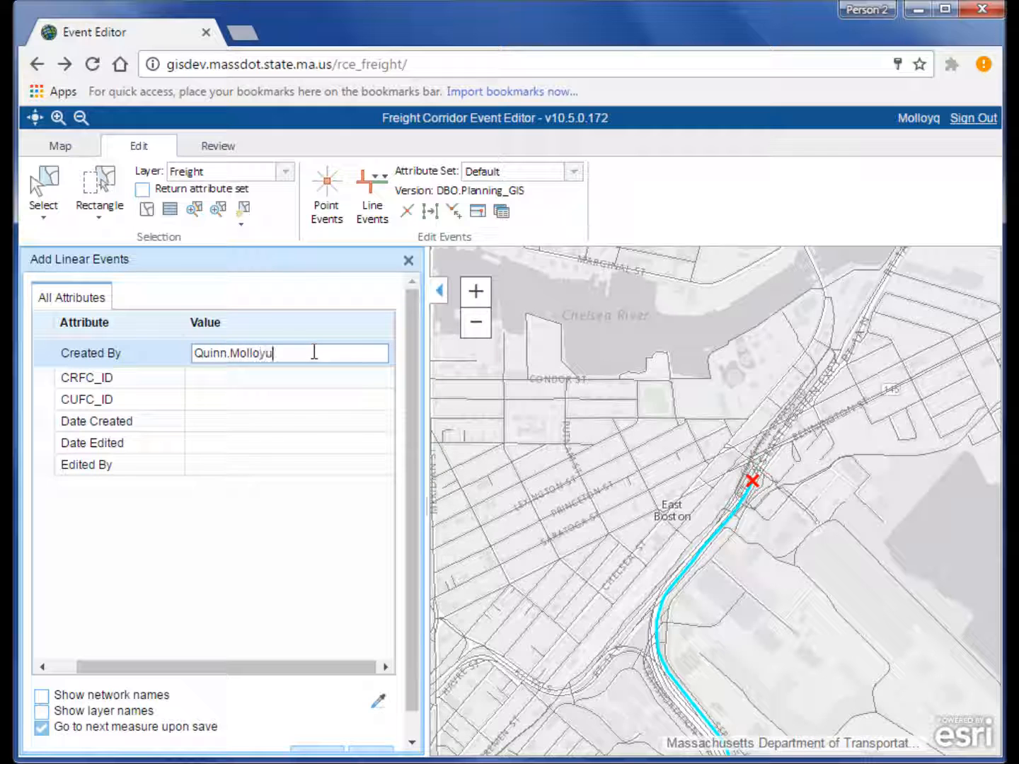
Step: Set CRFC_ID to the rural principal arterial roadway option and CUFC_ID to the option that connects an intermodal facility to the PHFS
left_click(250, 379)
left_click(251, 383)
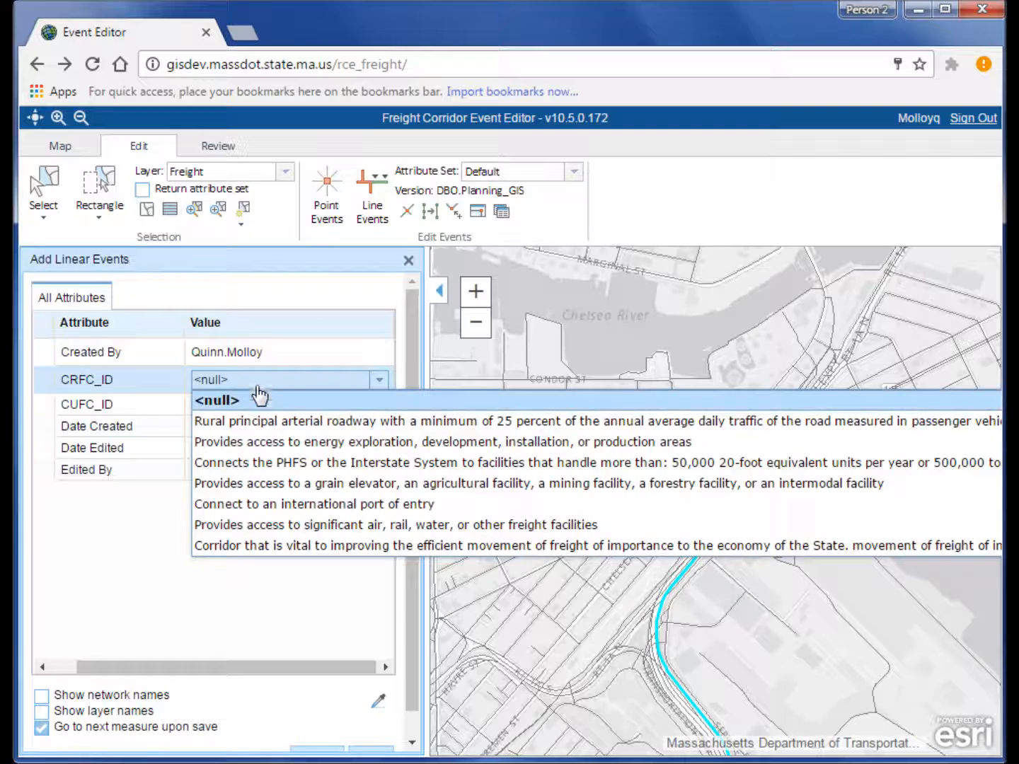
left_click(264, 422)
left_click(340, 407)
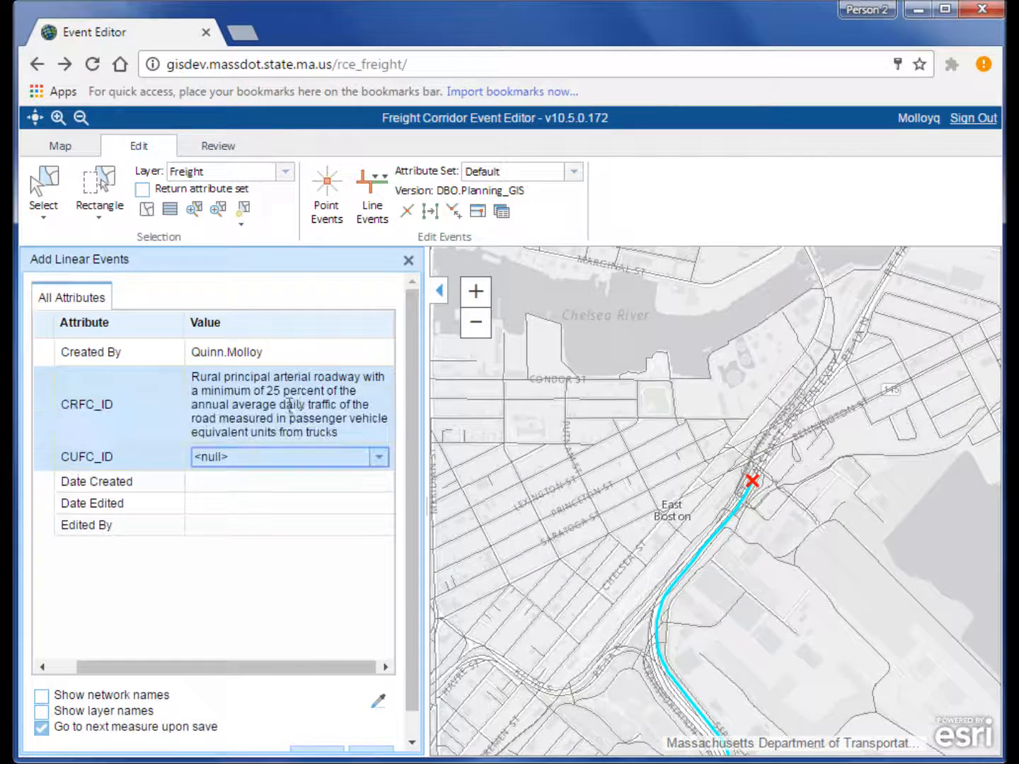
left_click(358, 461)
left_click(266, 500)
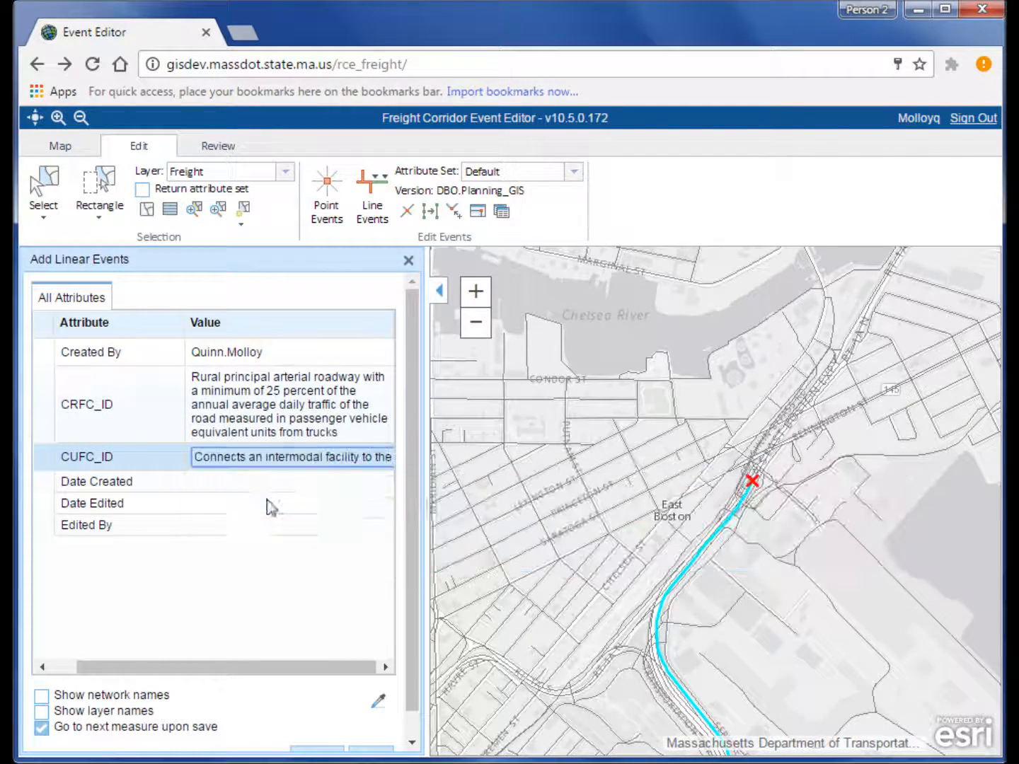
Step: Set Date Created to 2/28/2017, leave Date Edited and Edited By empty, and save the linear event
left_click(233, 482)
left_click(380, 507)
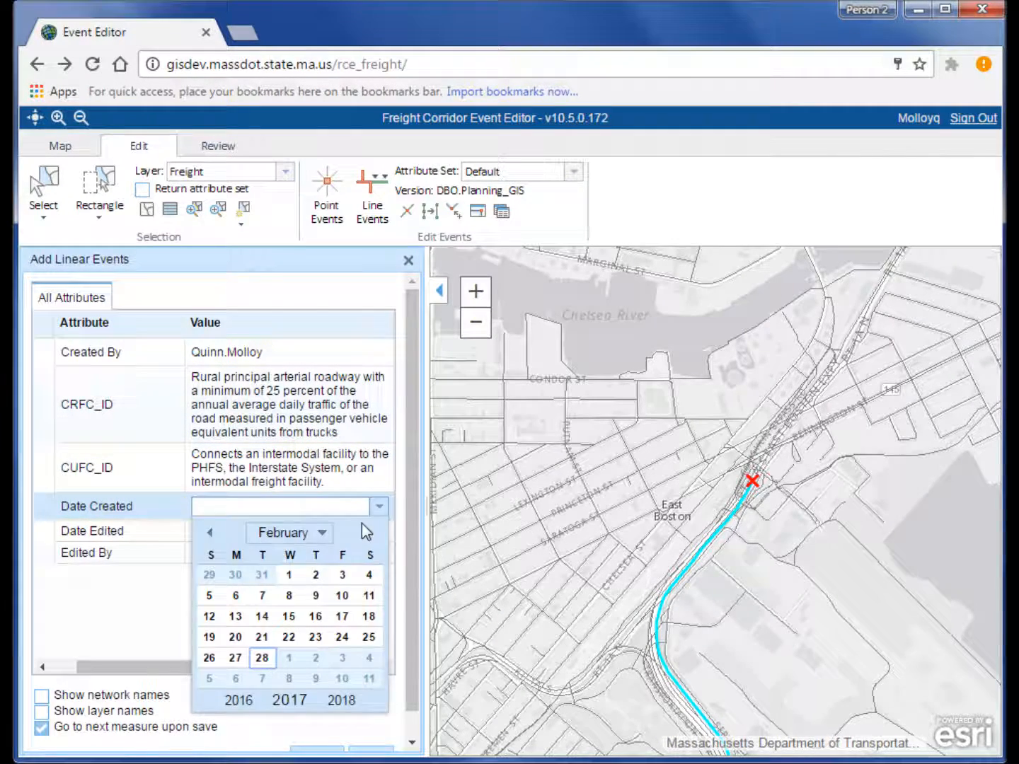
left_click(262, 657)
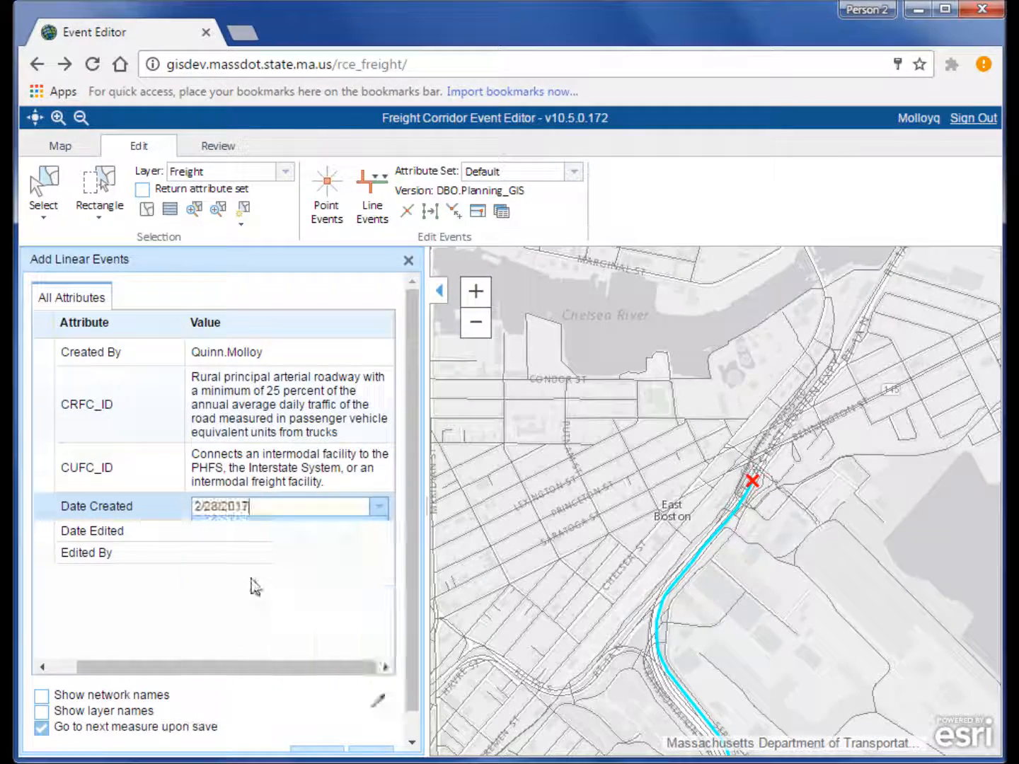
left_click(380, 530)
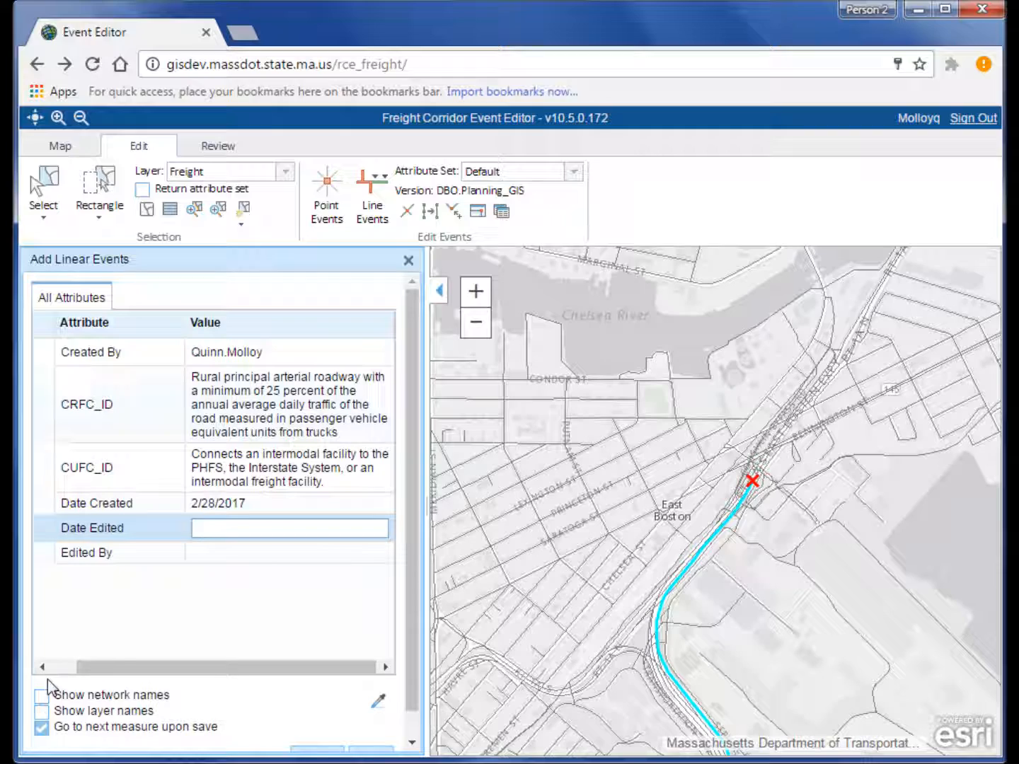
scroll(251, 687, "down", 1)
left_click(377, 734)
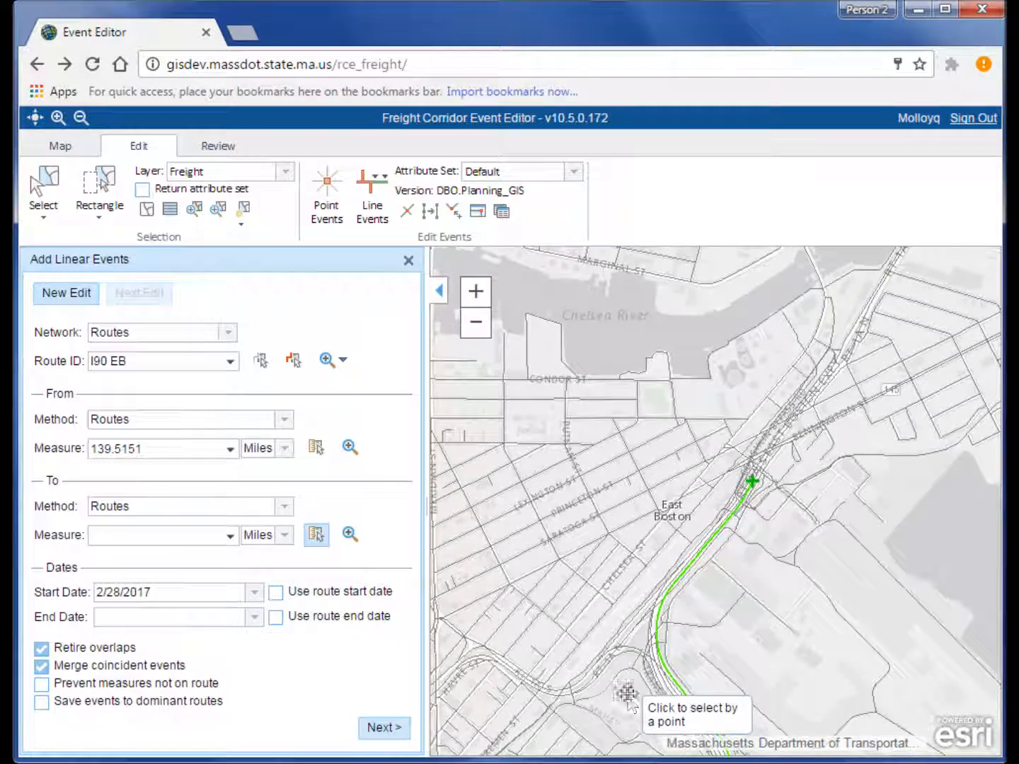
Step: Set the next event's To measure to about 130.30 miles by picking a point on I90 EB just west of Parsons St
left_click_drag(627, 707, 580, 387)
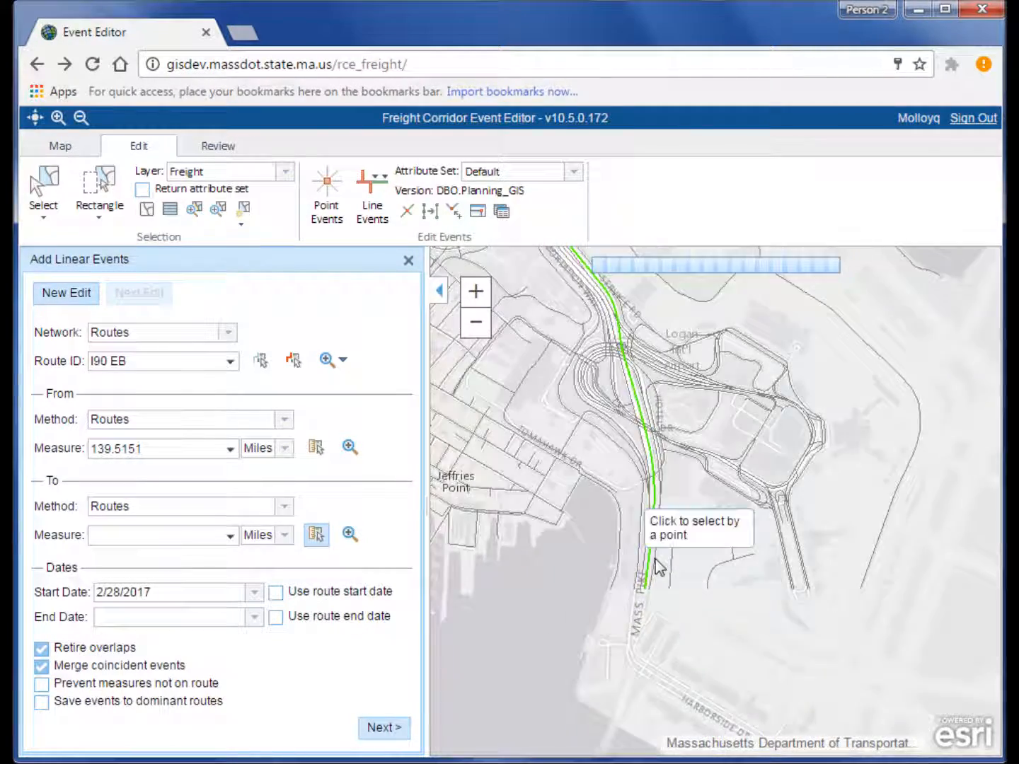
scroll(653, 520, "down", 2)
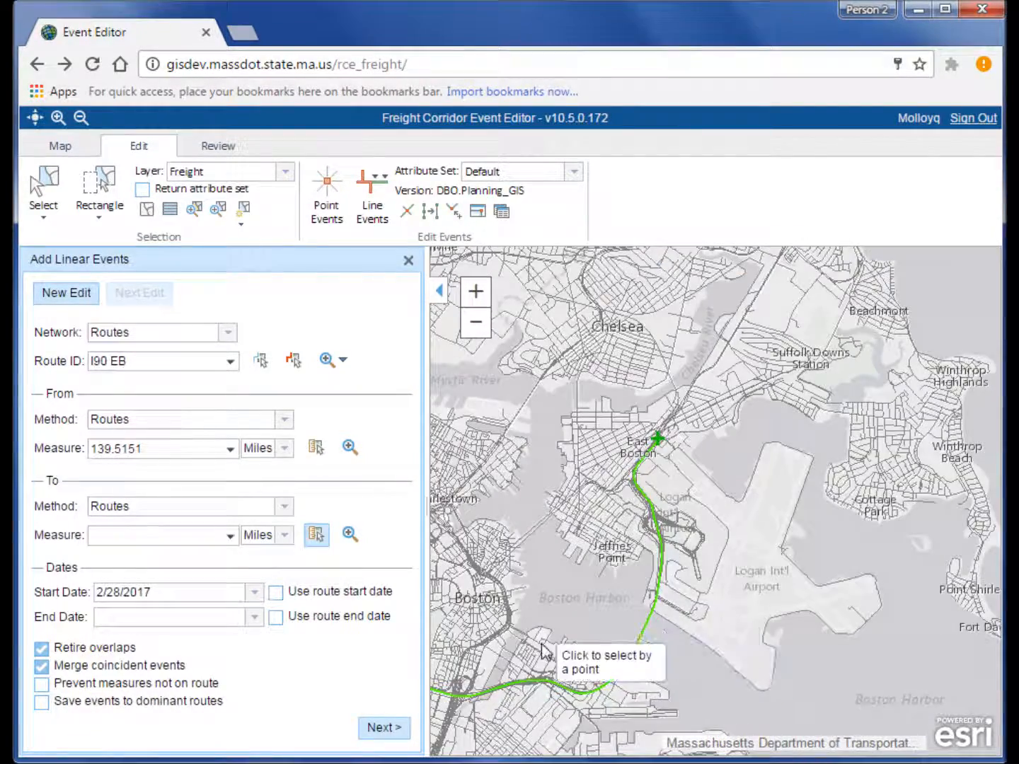
left_click_drag(541, 645, 839, 496)
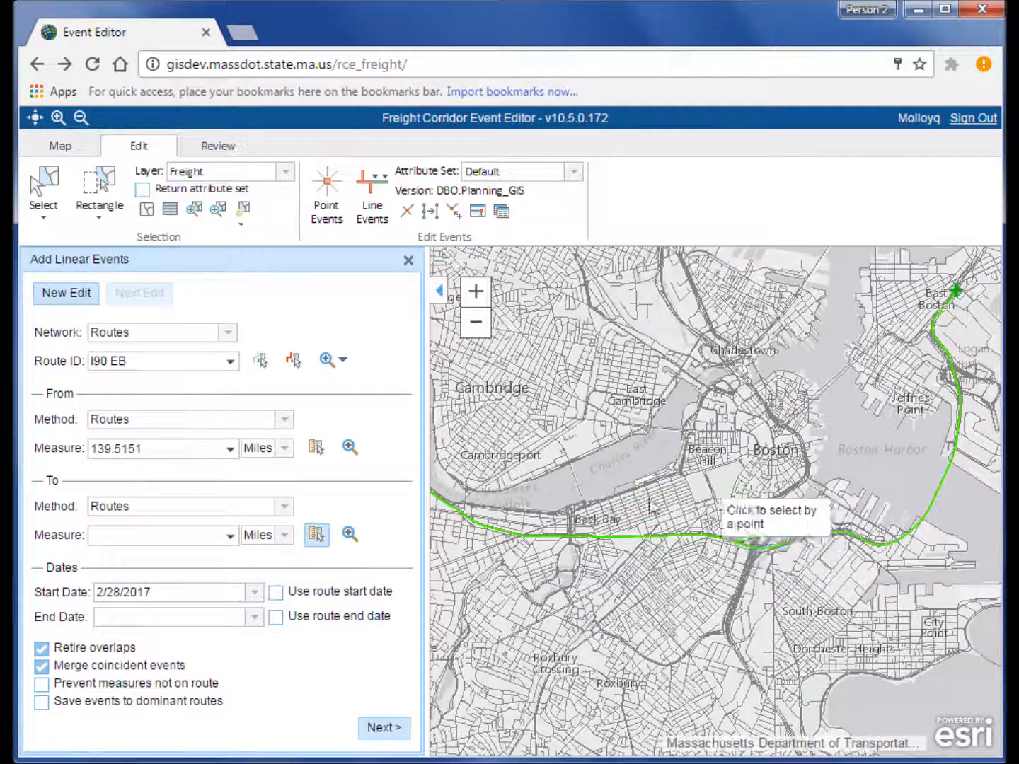
left_click_drag(556, 495, 716, 496)
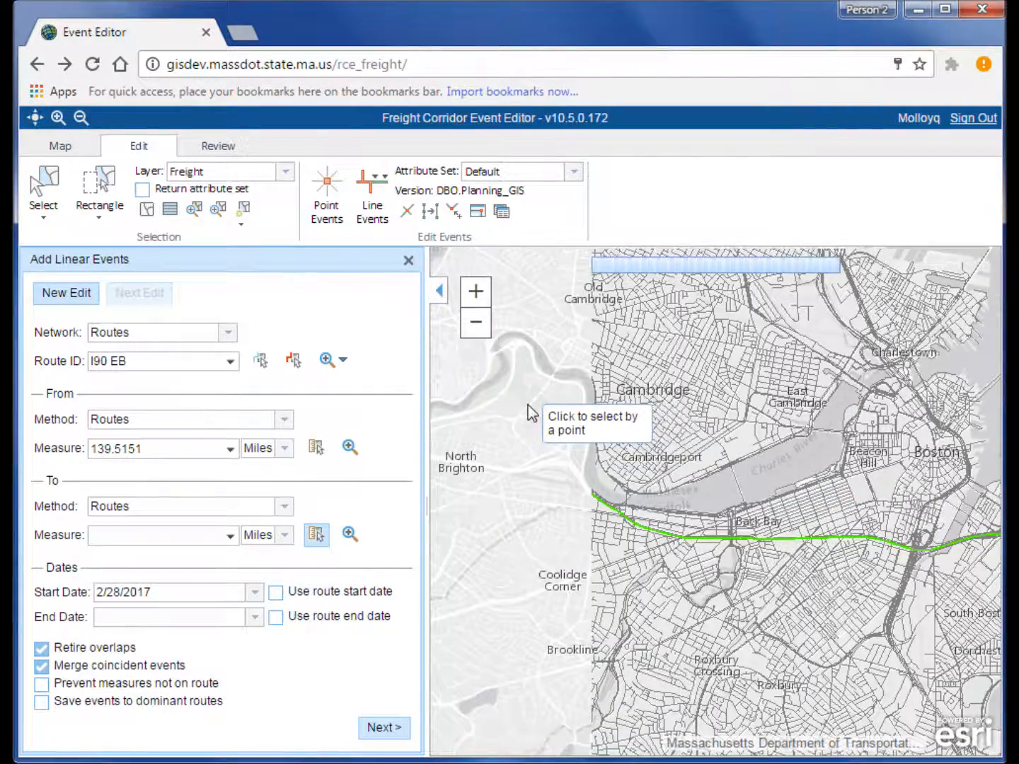
left_click_drag(524, 421, 920, 440)
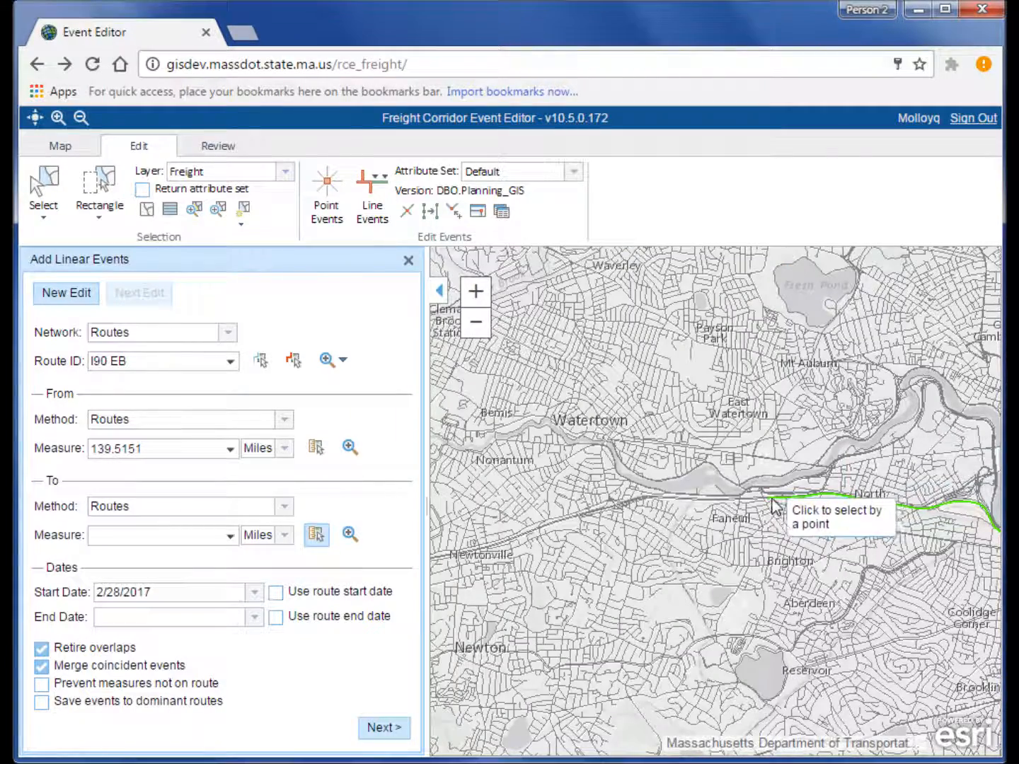
scroll(772, 496, "up", 3)
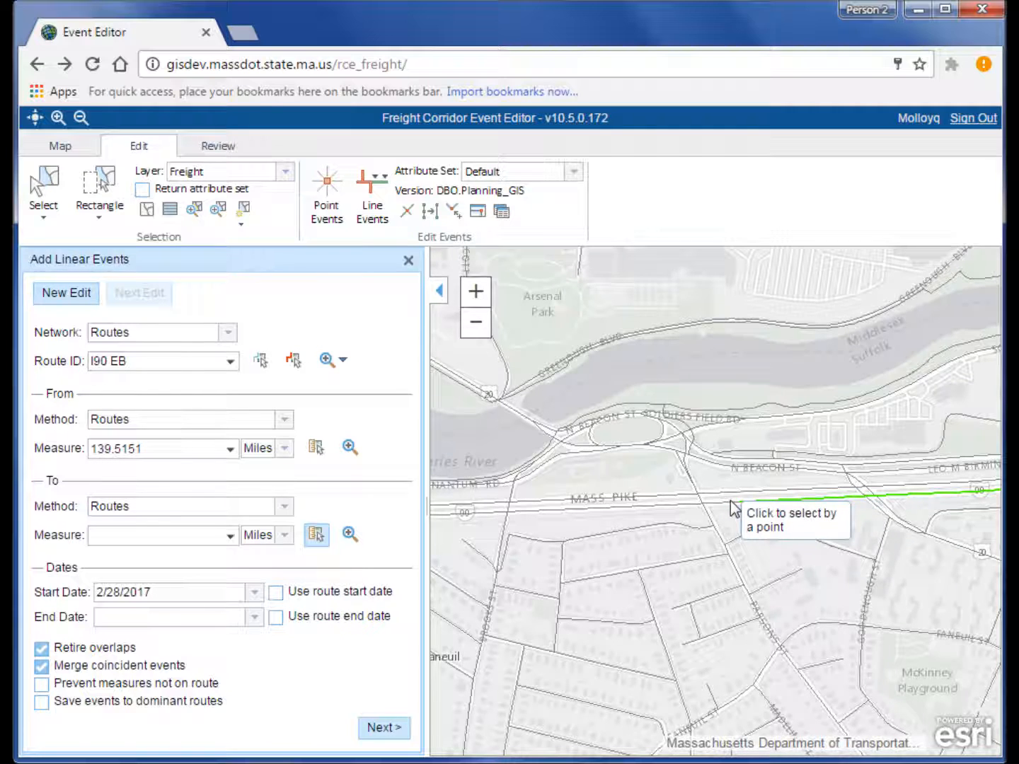
left_click(685, 503)
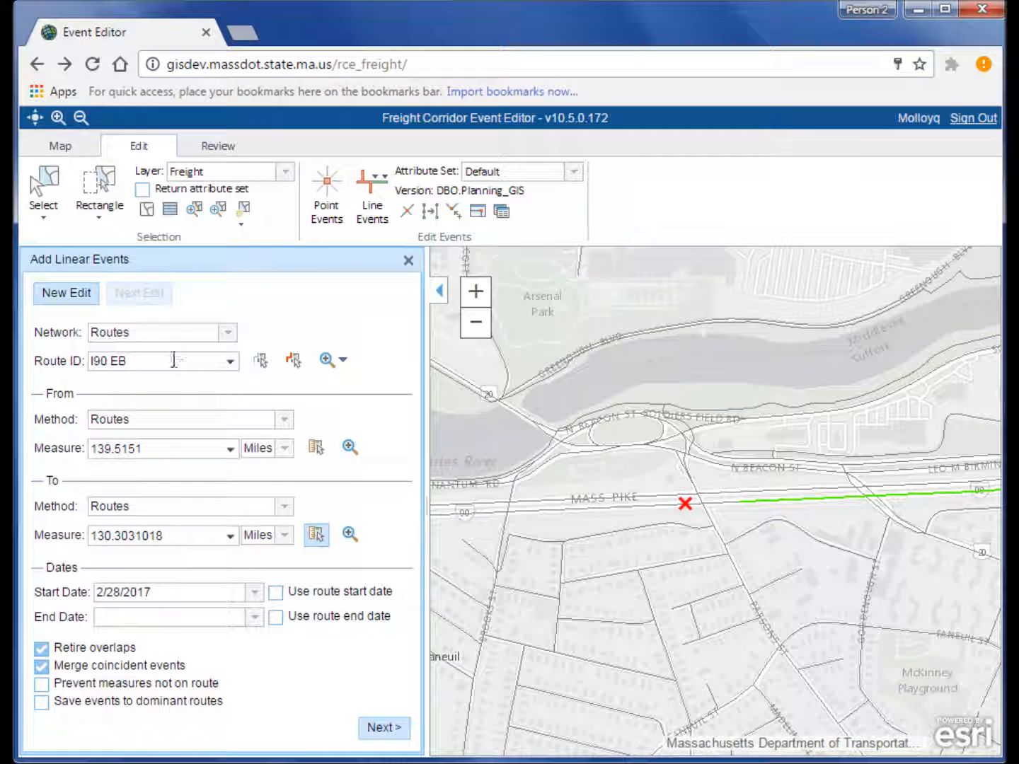
Step: Replace the From measure with about 130.364 miles and the To measure with about 130.321 miles by picking points on I90 EB near Parsons St
left_click(160, 446)
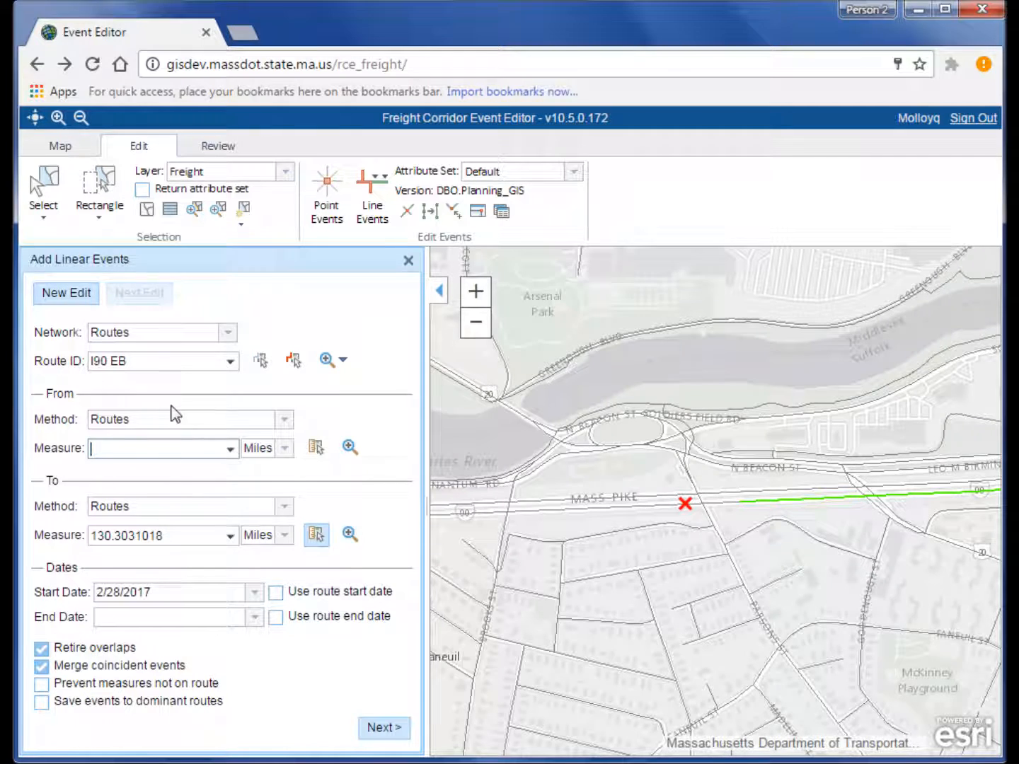
left_click(317, 449)
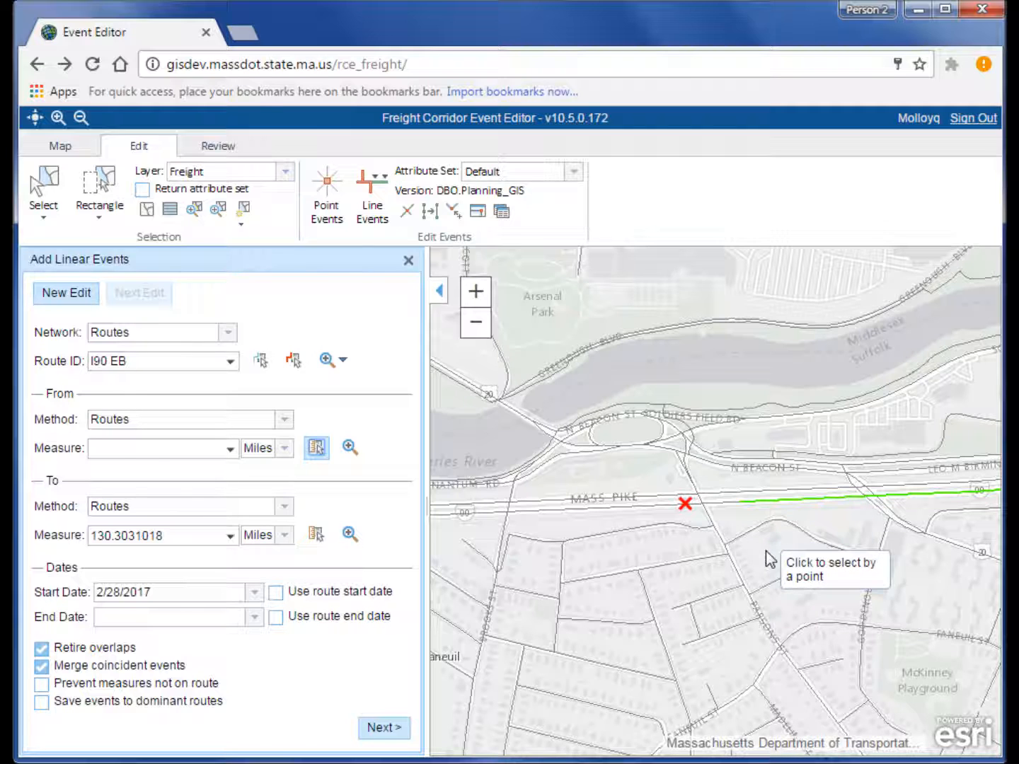
left_click(739, 544)
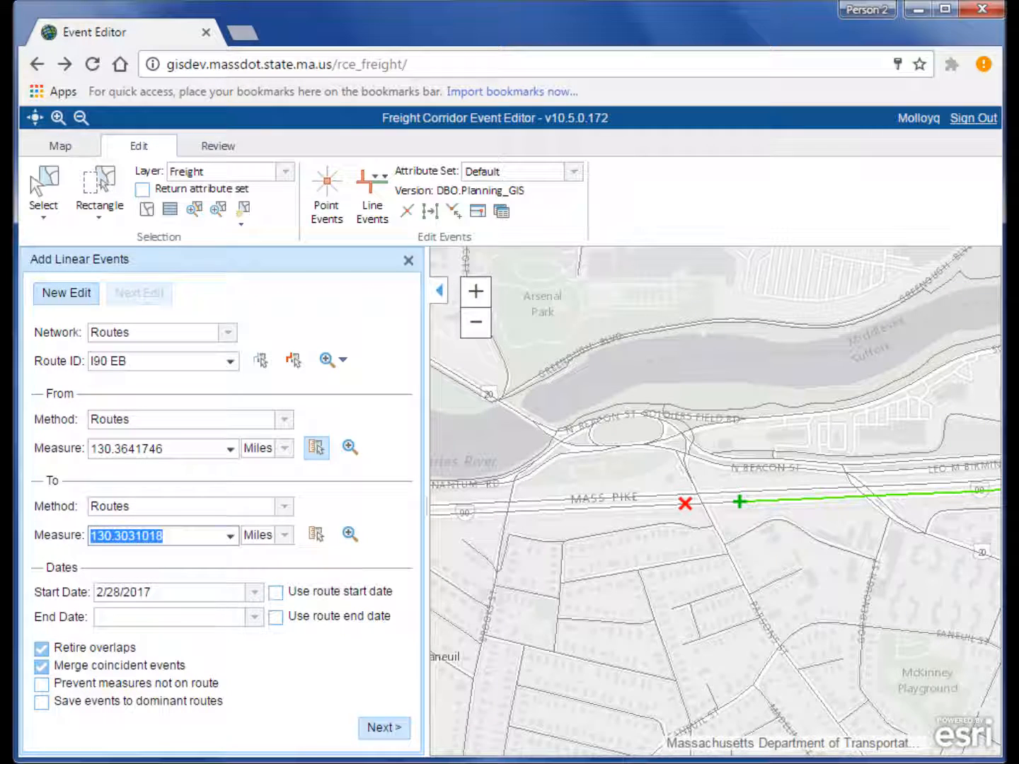
key("Delete")
left_click(316, 534)
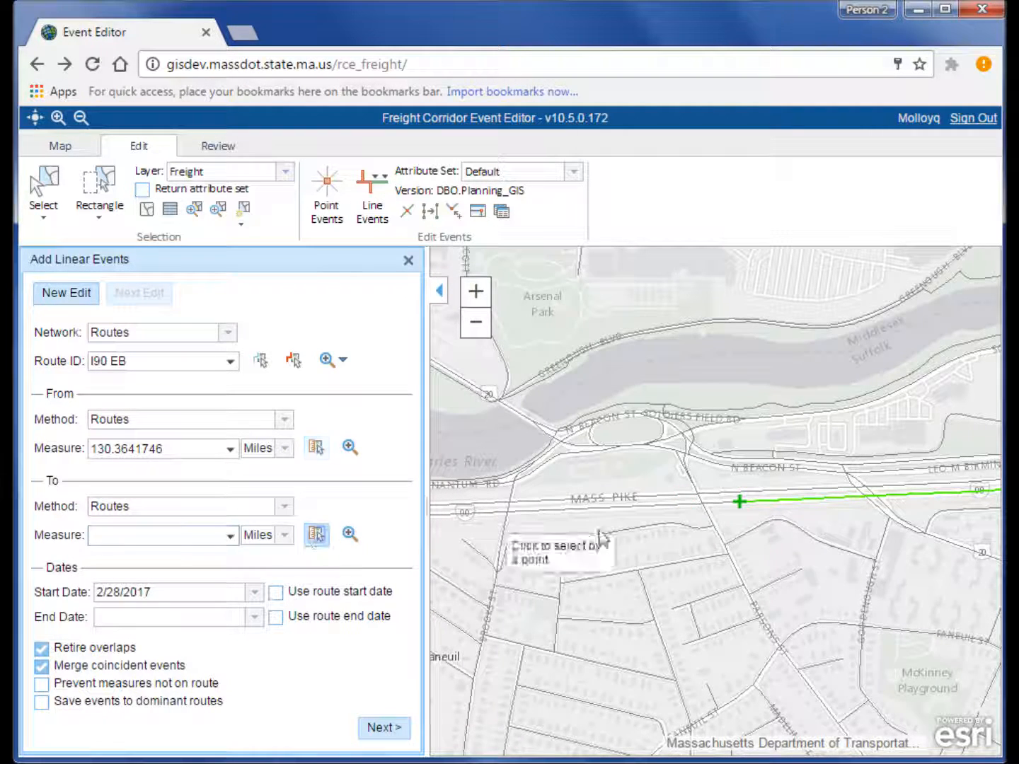
left_click(700, 503)
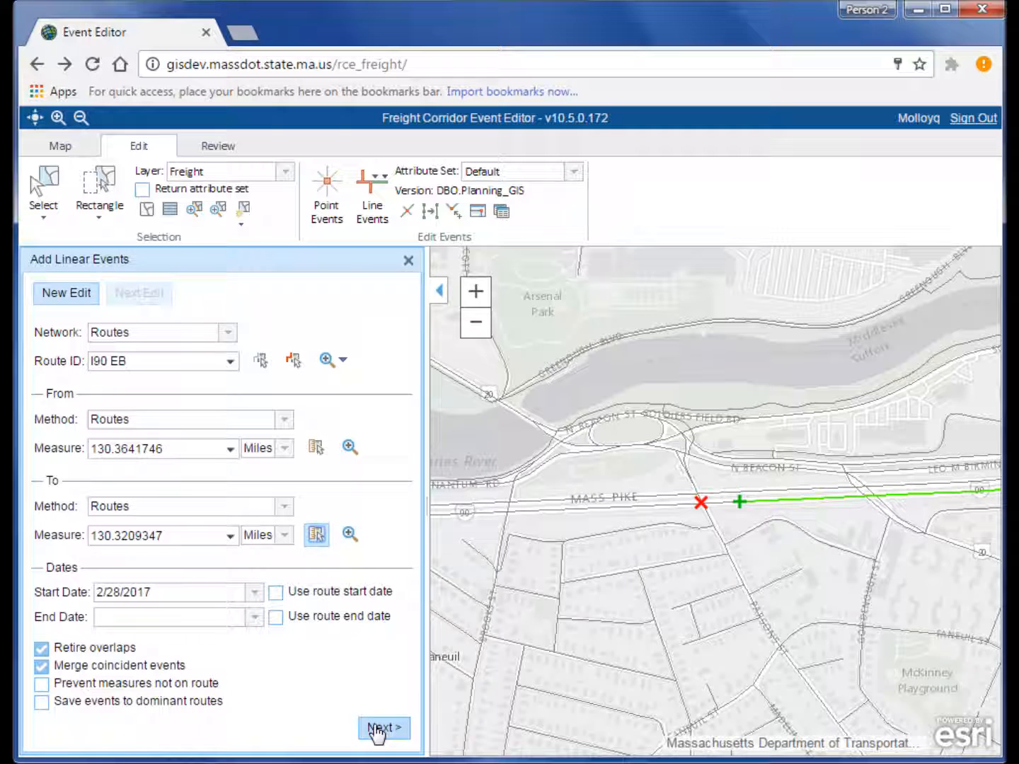
Step: Save the short extension event with the carried-over attributes and close the Add Linear Events form
left_click(374, 728)
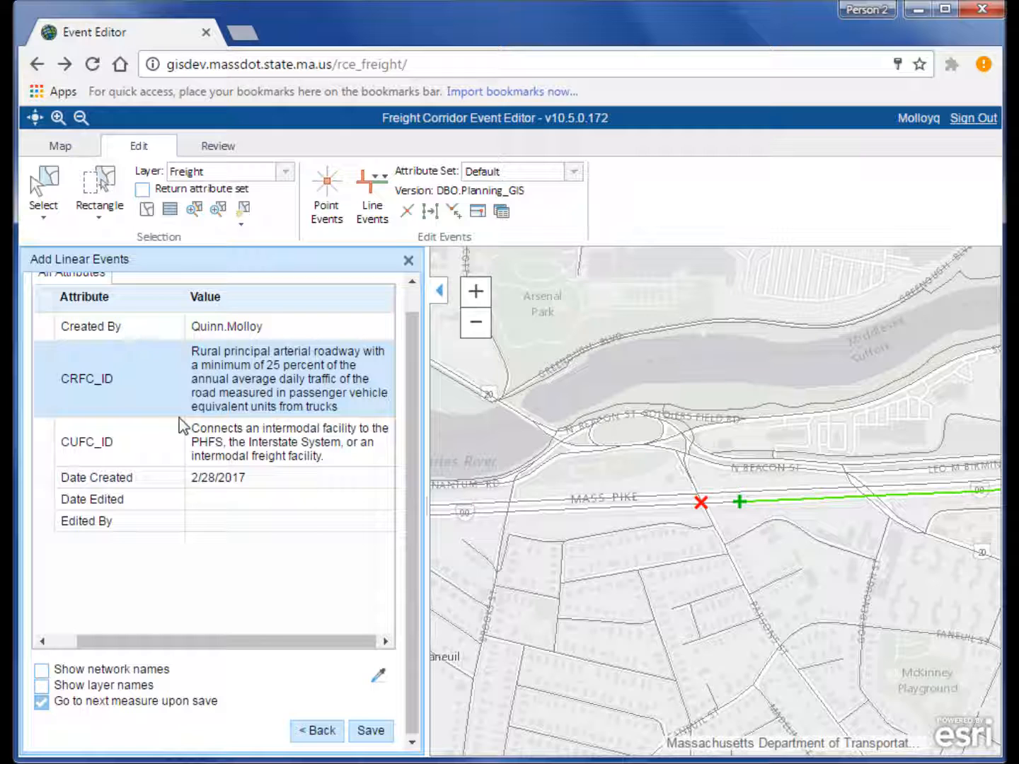
left_click(378, 735)
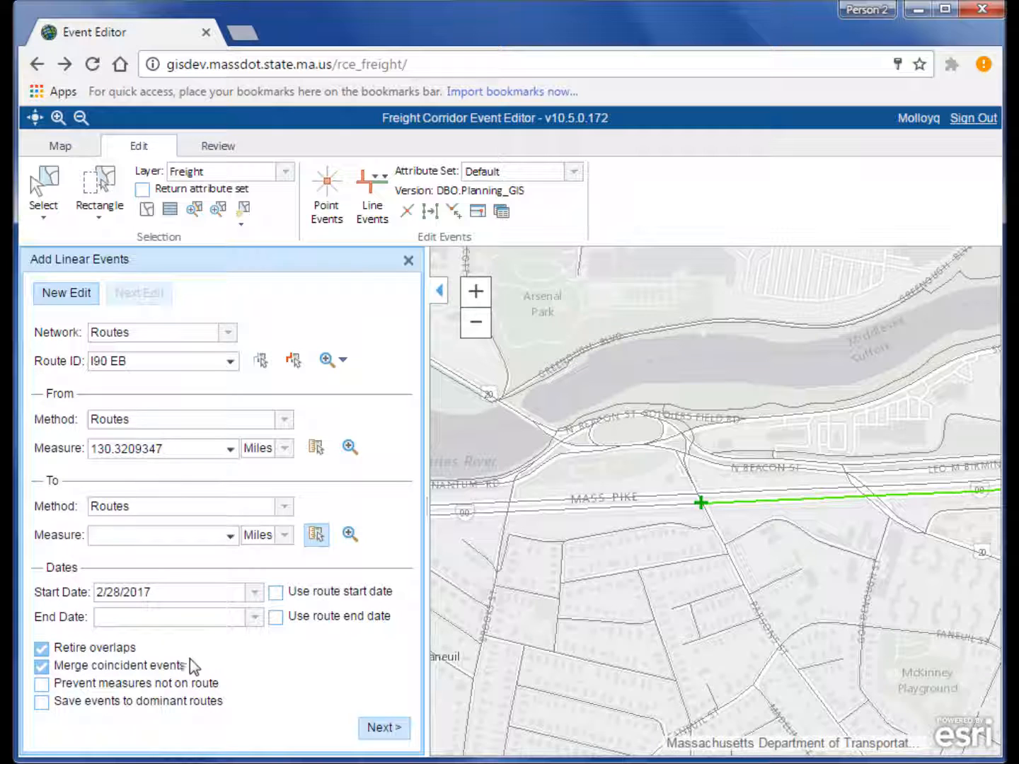
left_click(410, 263)
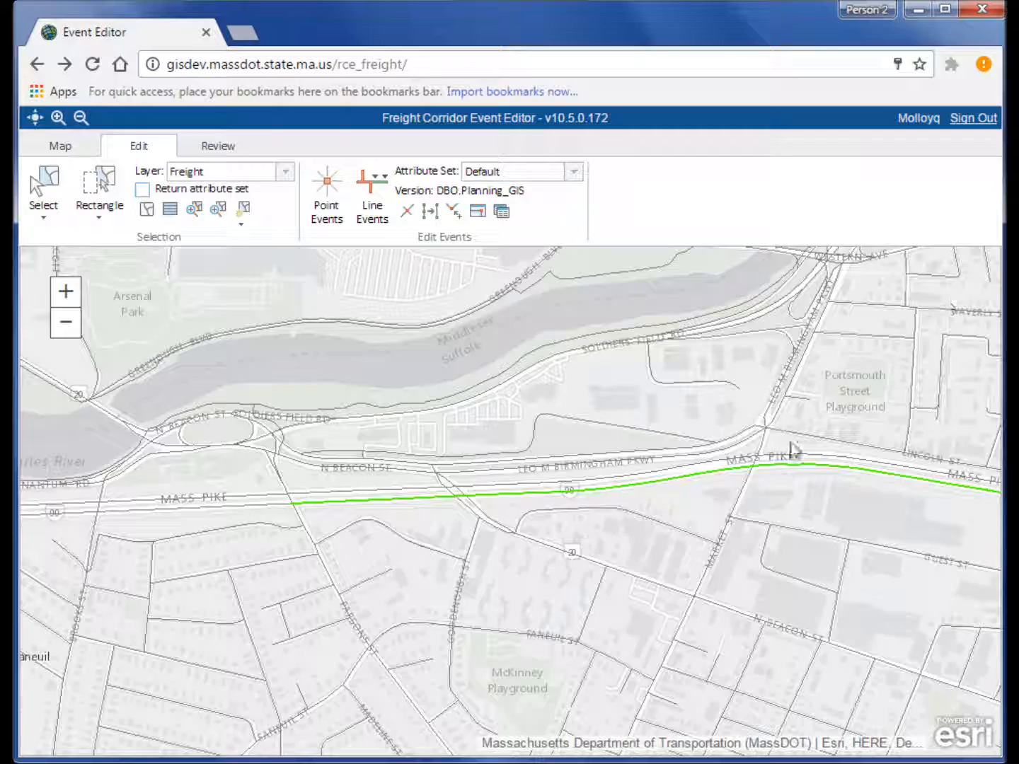
Step: Examine the freight event line along I90 EB from Parsons St through Back Bay and across Boston Harbor to East Boston
scroll(793, 451, "down", 2)
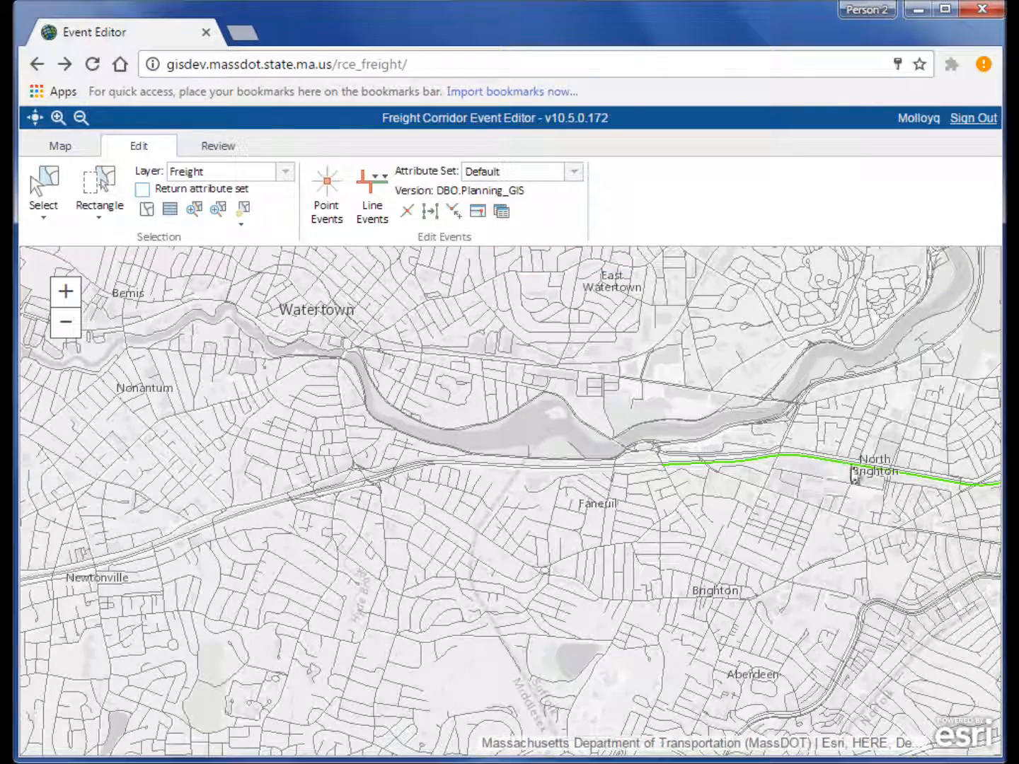
left_click_drag(854, 478, 458, 480)
left_click_drag(913, 449, 642, 348)
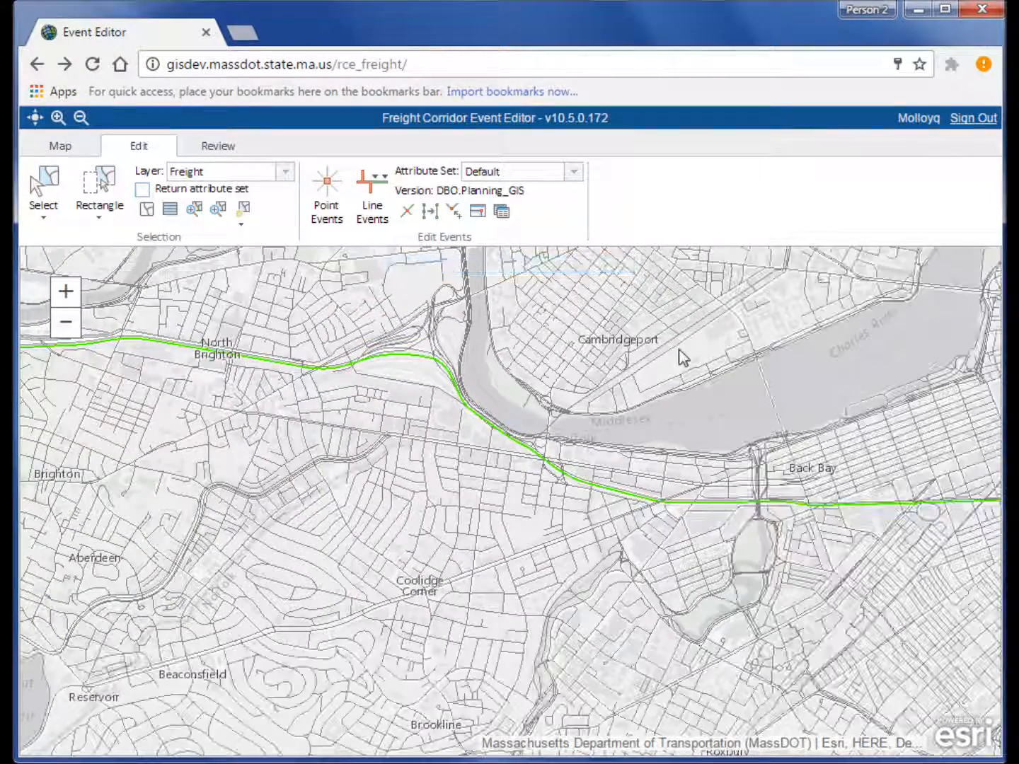
left_click_drag(814, 409, 653, 436)
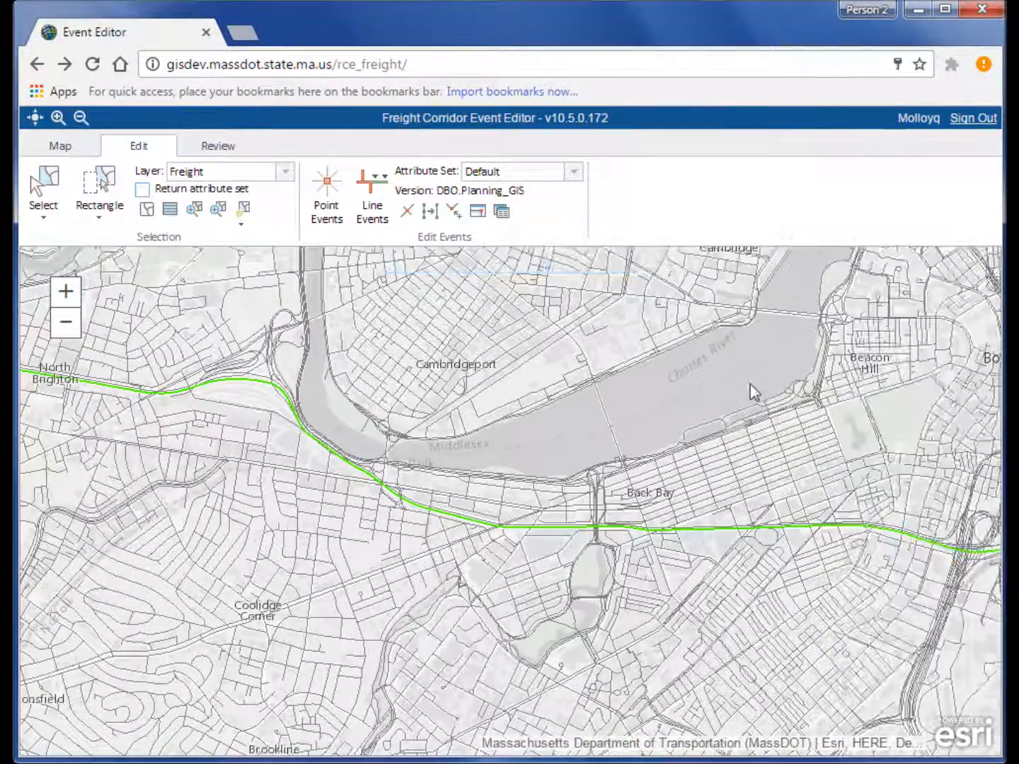
left_click_drag(745, 387, 605, 432)
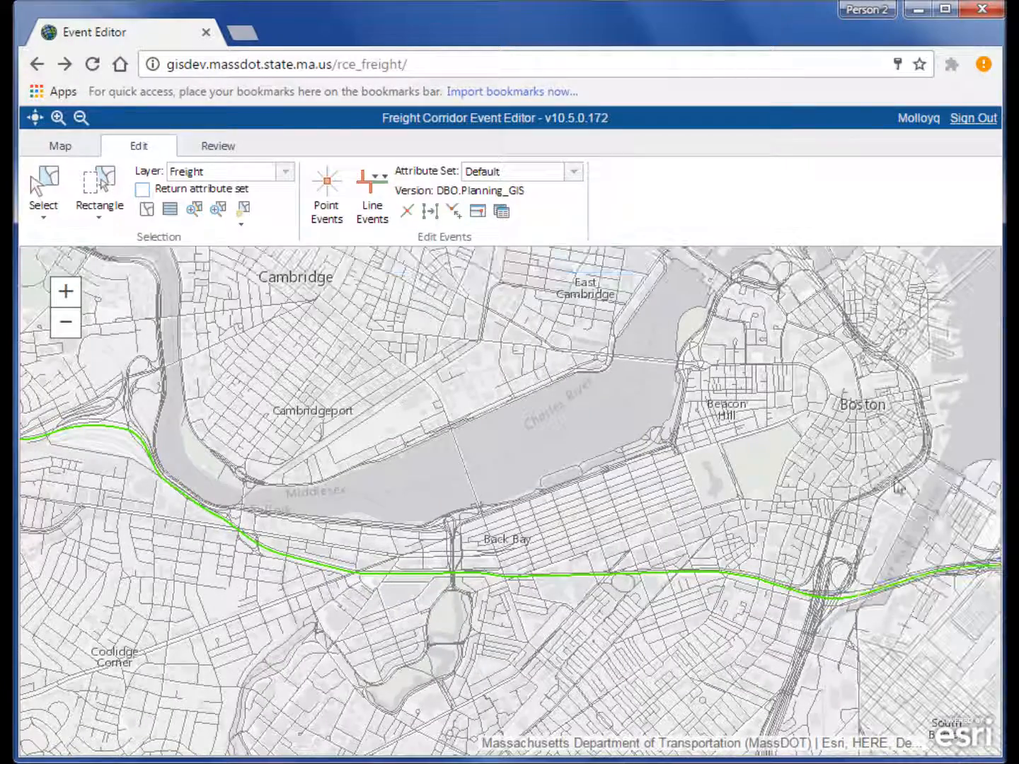
left_click_drag(856, 595, 413, 602)
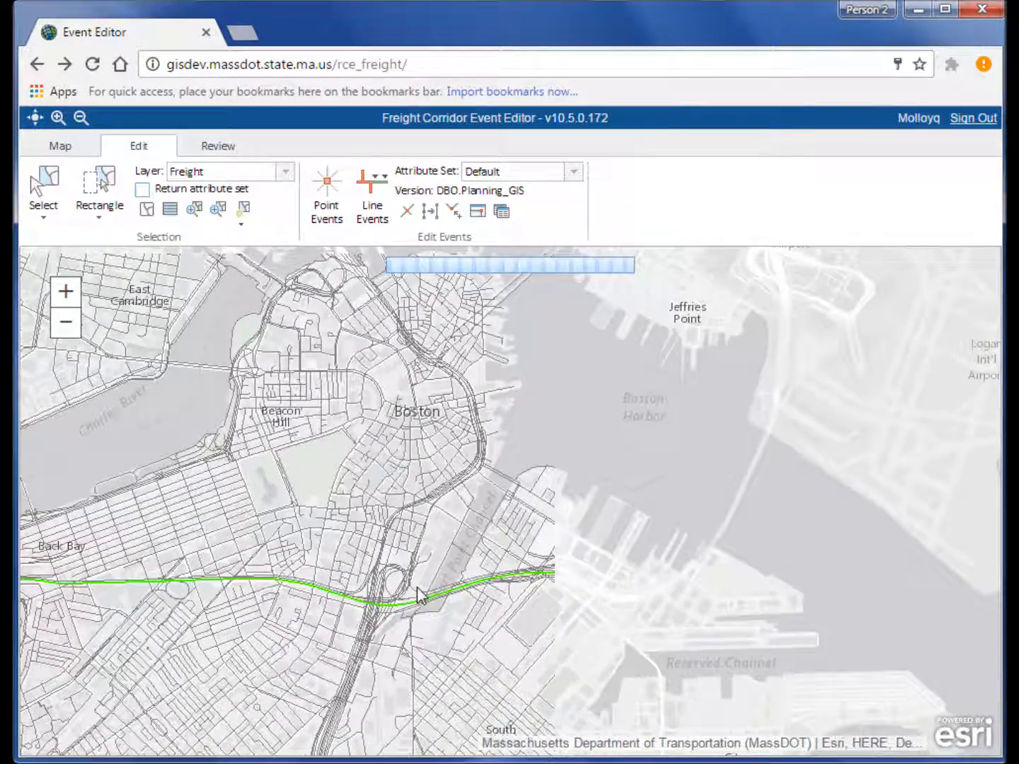
left_click_drag(662, 422, 467, 563)
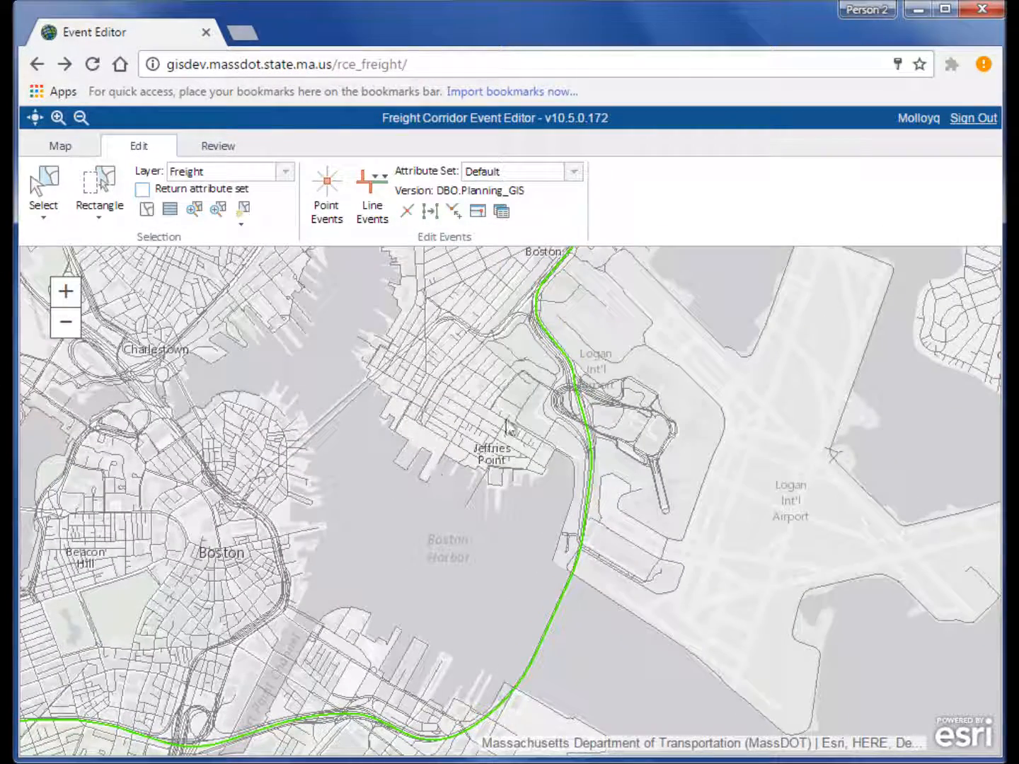
left_click_drag(519, 361, 465, 507)
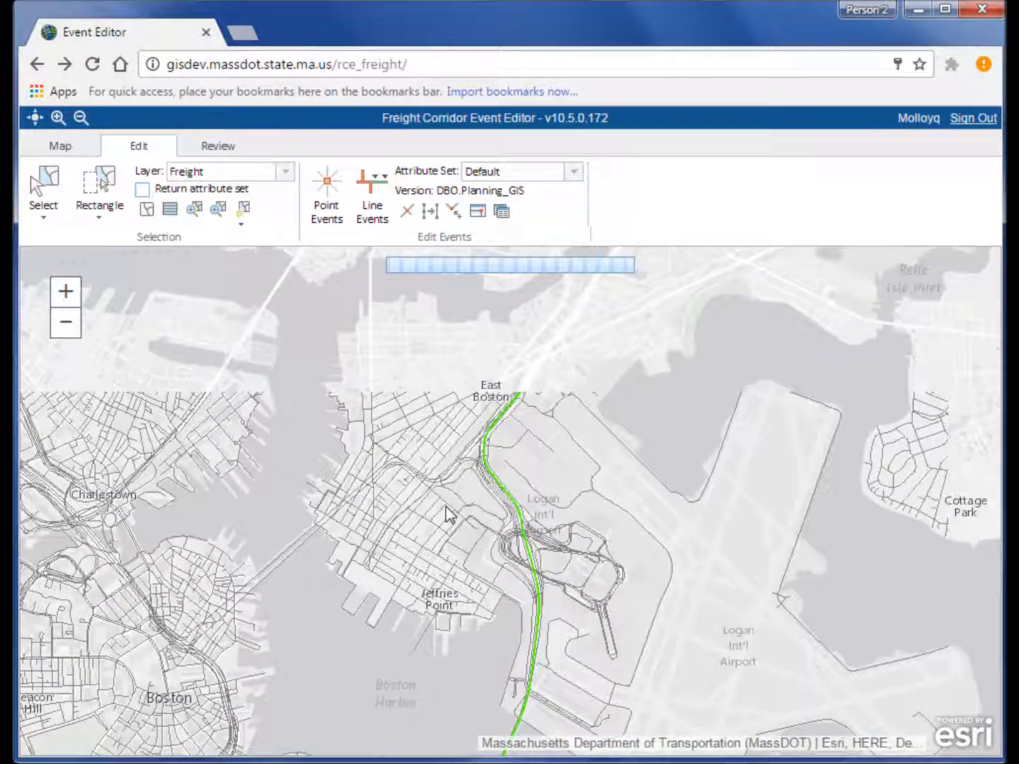